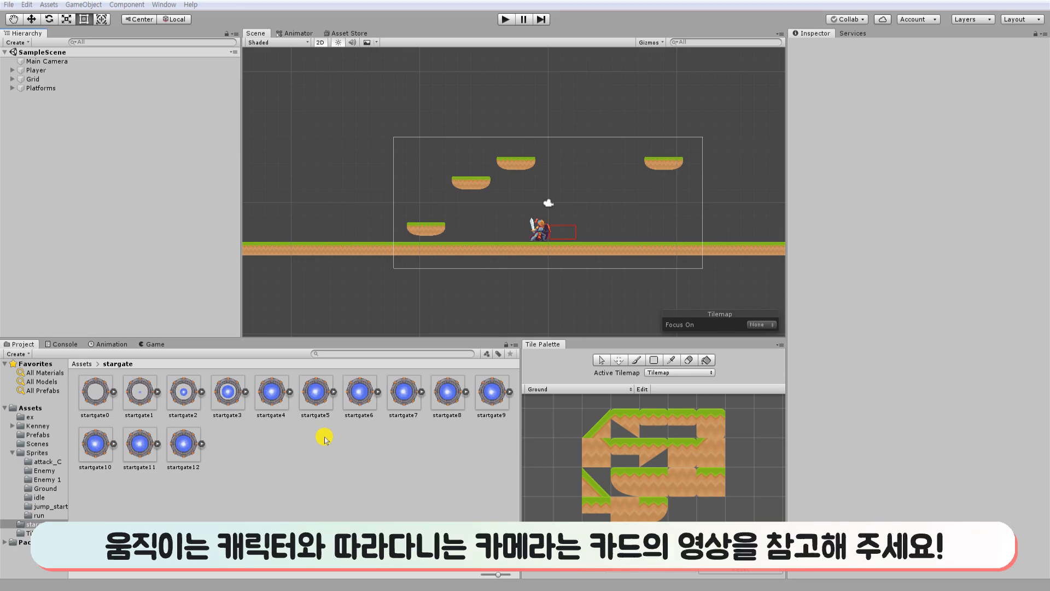
# Place the startgate0 sprite above the ground near its left end and set its X and Y scale to 3.
pyautogui.click(184, 444)
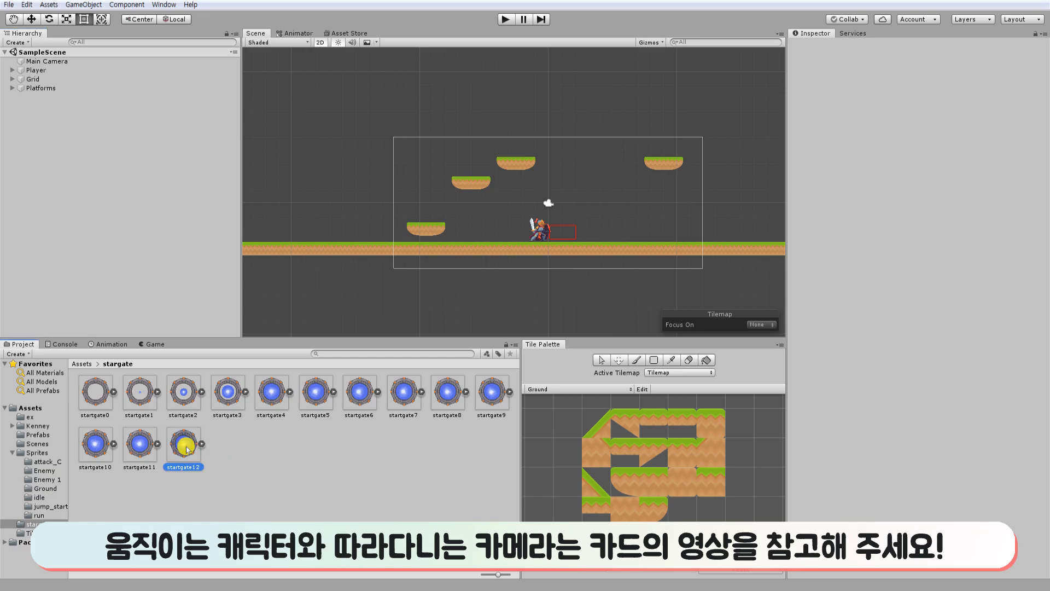
pyautogui.click(283, 459)
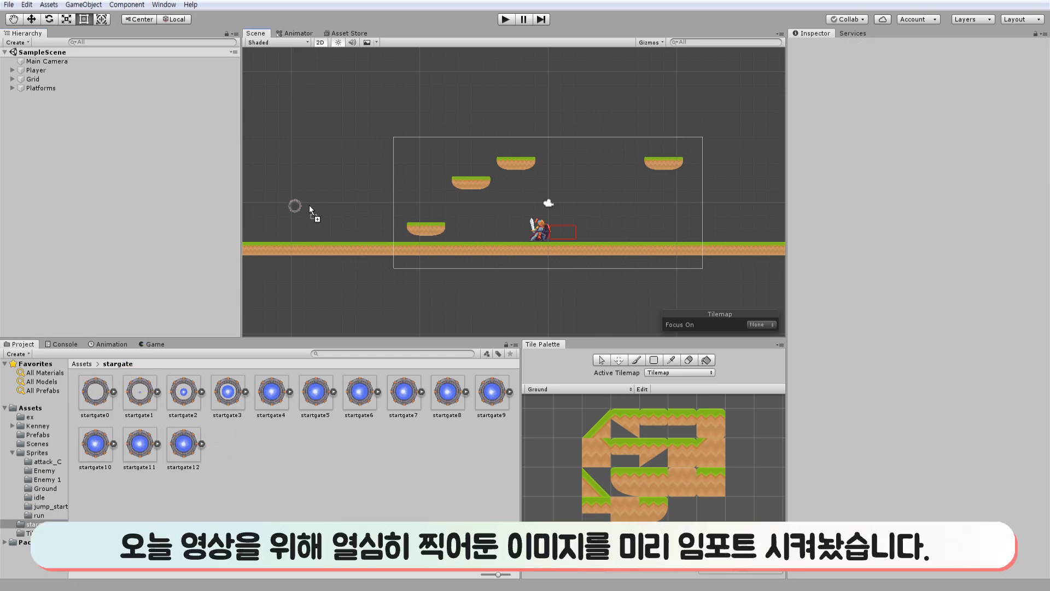
pyautogui.moveTo(299, 227); pyautogui.dragTo(314, 219)
pyautogui.doubleClick(933, 100)
pyautogui.write('3')
pyautogui.press('Tab')
pyautogui.write('3')
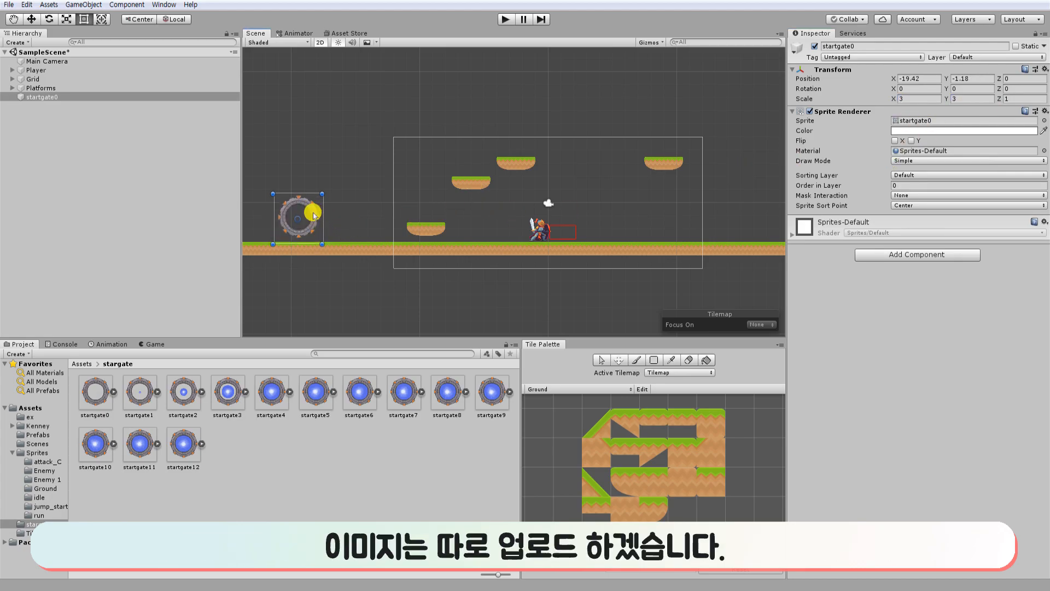
# Duplicate the gate and place the copy above the far-right floating platform.
pyautogui.hotkey('ctrl', 'd')
pyautogui.moveTo(314, 215); pyautogui.dragTo(683, 125)
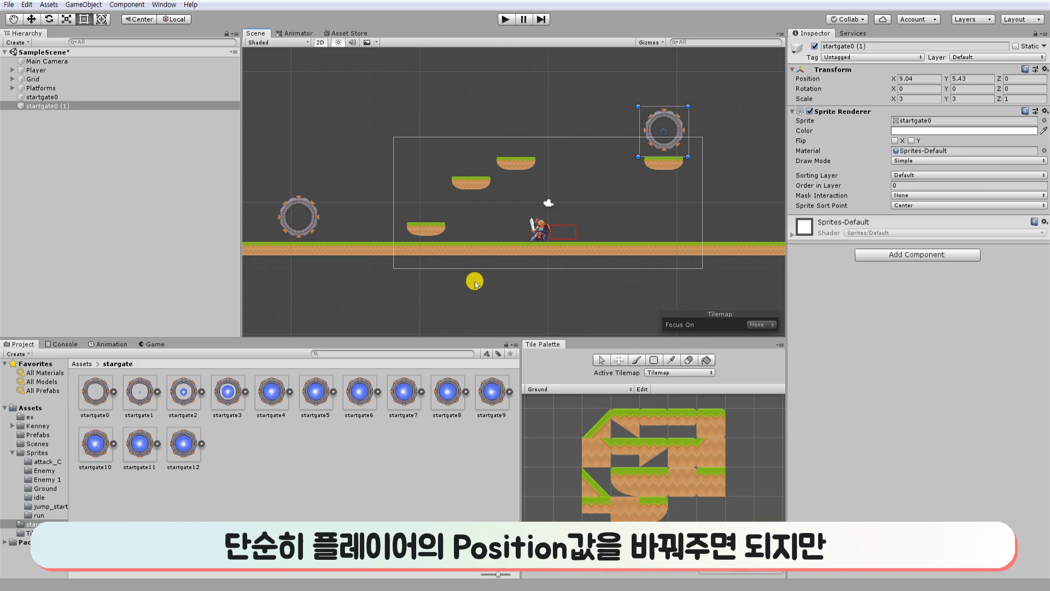
pyautogui.click(364, 313)
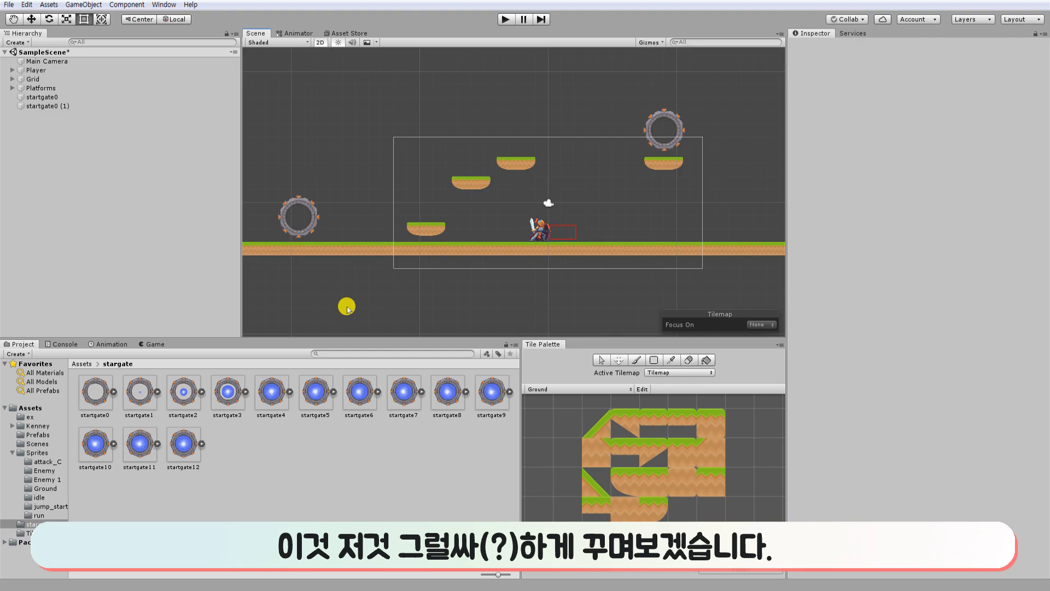
# Delete both startgate objects from the scene.
pyautogui.click(70, 96)
pyautogui.press('Delete')
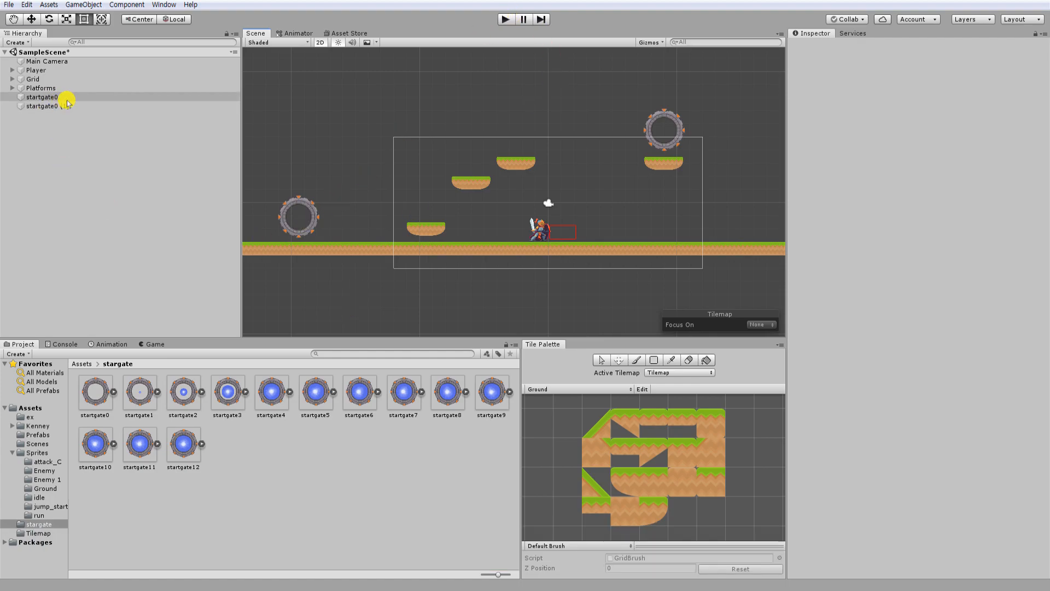
pyautogui.click(70, 97)
pyautogui.press('Delete')
# Add the startgate0 sprite to the scene hierarchy, set its X and Y scale to 3, and save the scene.
pyautogui.moveTo(95, 392); pyautogui.dragTo(82, 218)
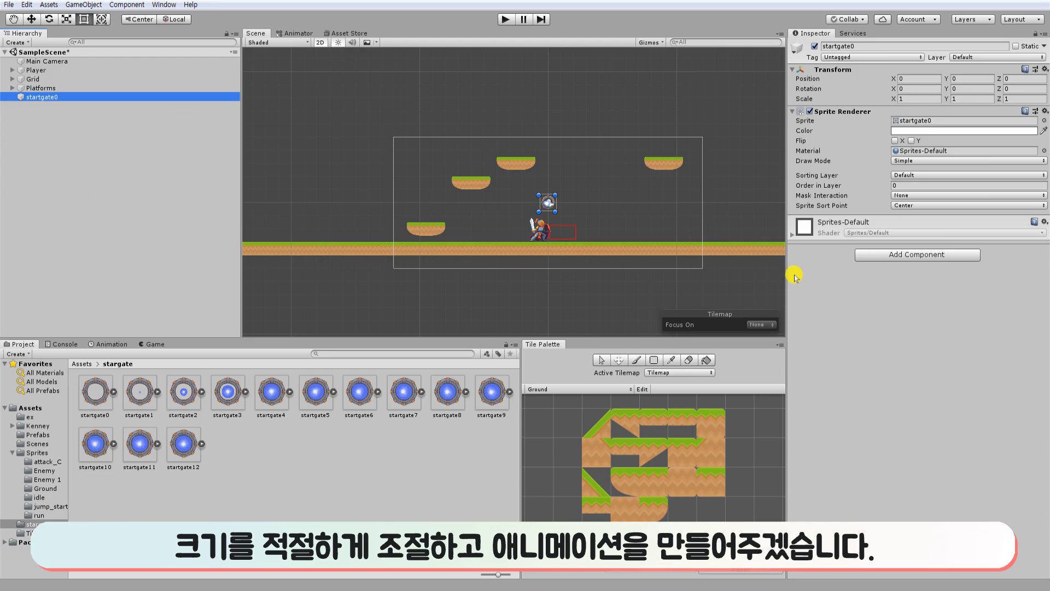
pyautogui.click(937, 100)
pyautogui.write('3')
pyautogui.press('Tab')
pyautogui.write('3')
pyautogui.hotkey('ctrl', 's')
# Create an animation clip from the sprites startgate1 to startgate4 and save it as in.
pyautogui.click(140, 393)
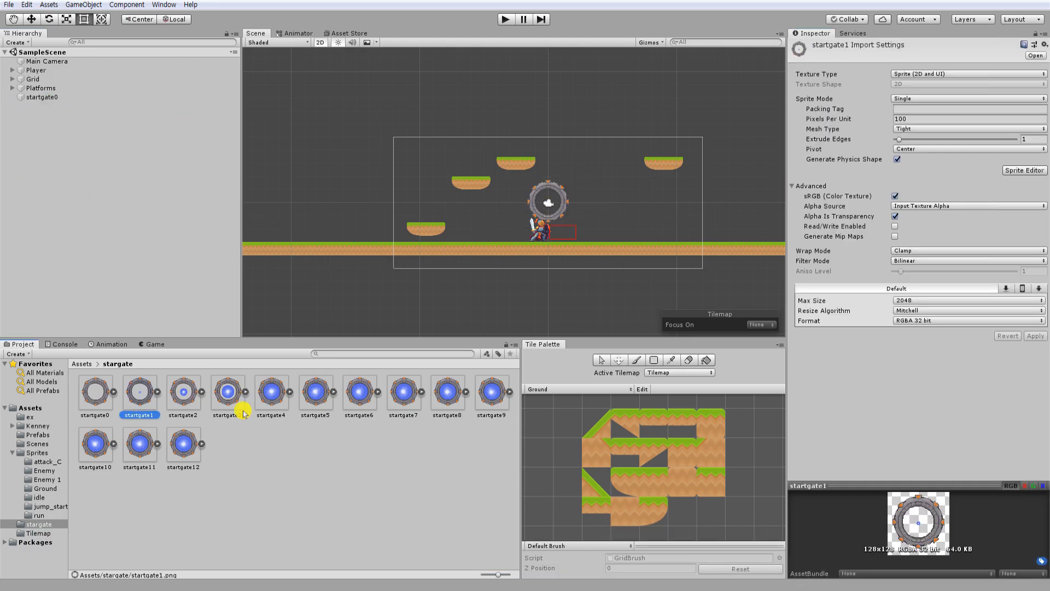
pyautogui.keyDown('shift'); pyautogui.click(227, 392); pyautogui.keyUp('shift')
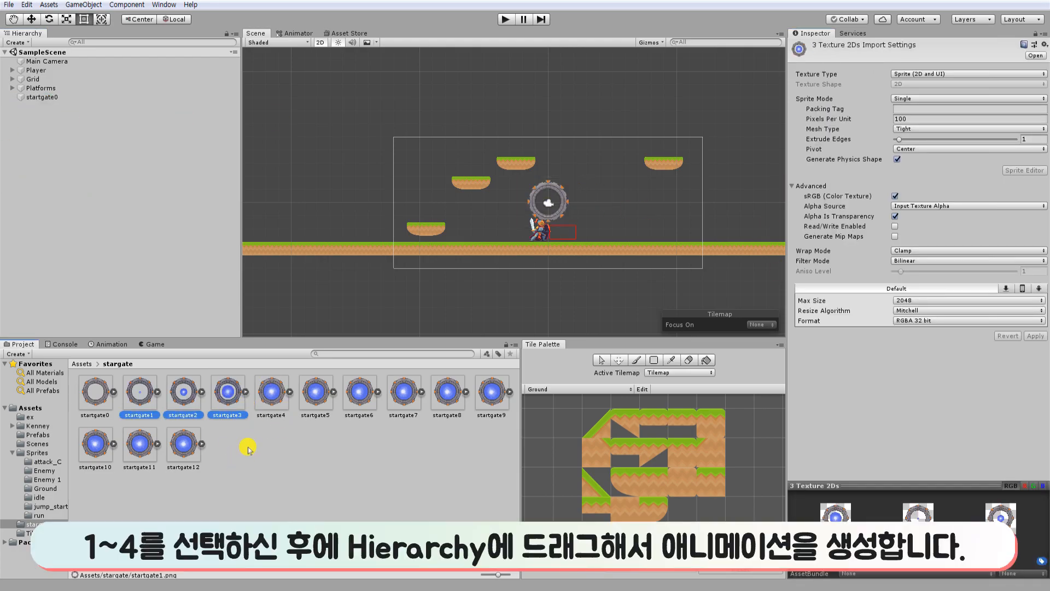
pyautogui.keyDown('shift'); pyautogui.click(273, 415); pyautogui.keyUp('shift')
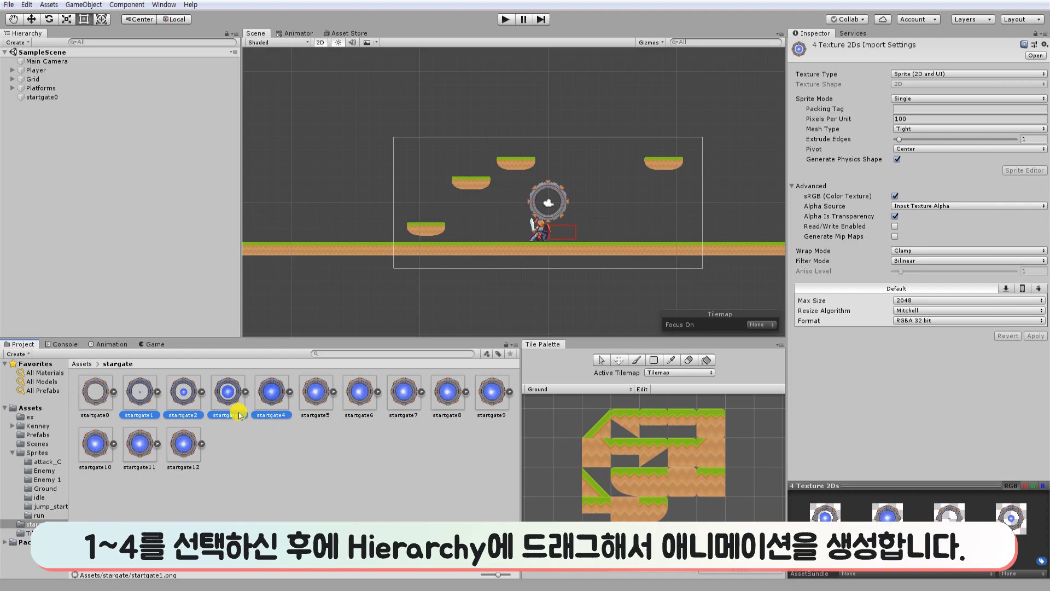
pyautogui.moveTo(187, 312); pyautogui.dragTo(81, 165)
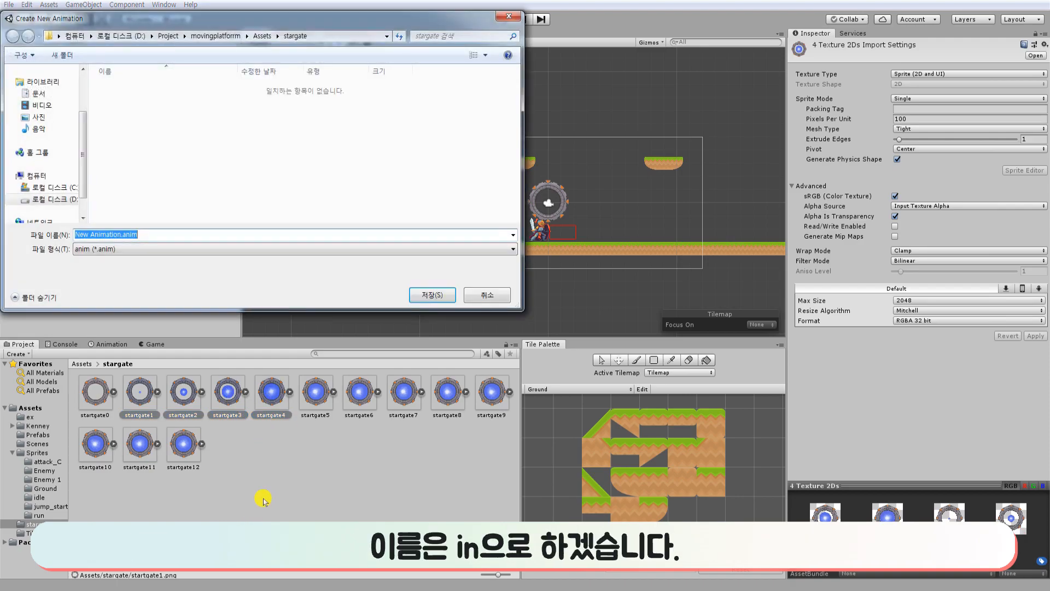
pyautogui.write('in')
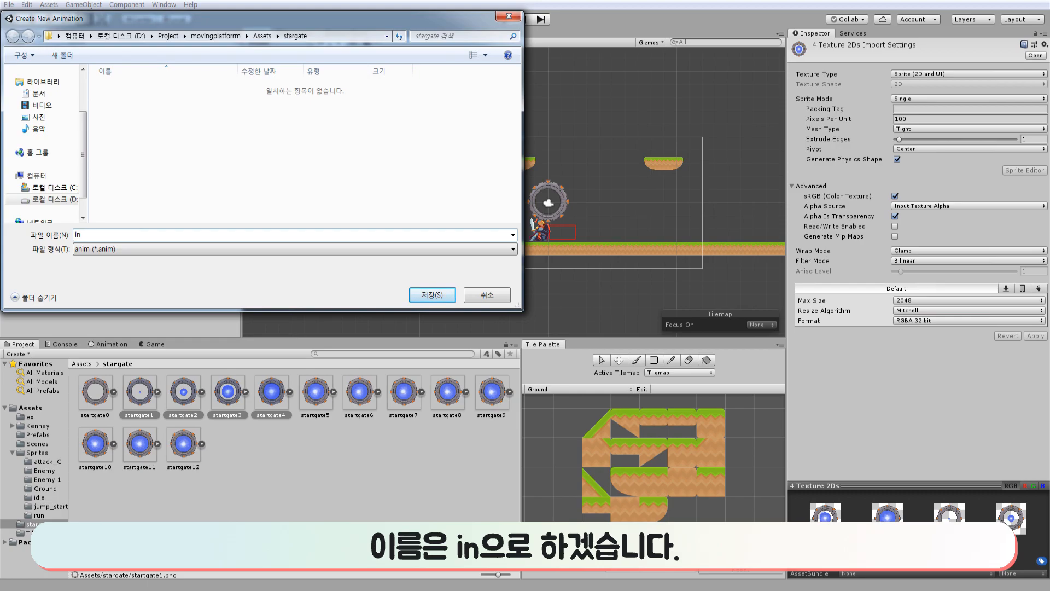
pyautogui.click(432, 295)
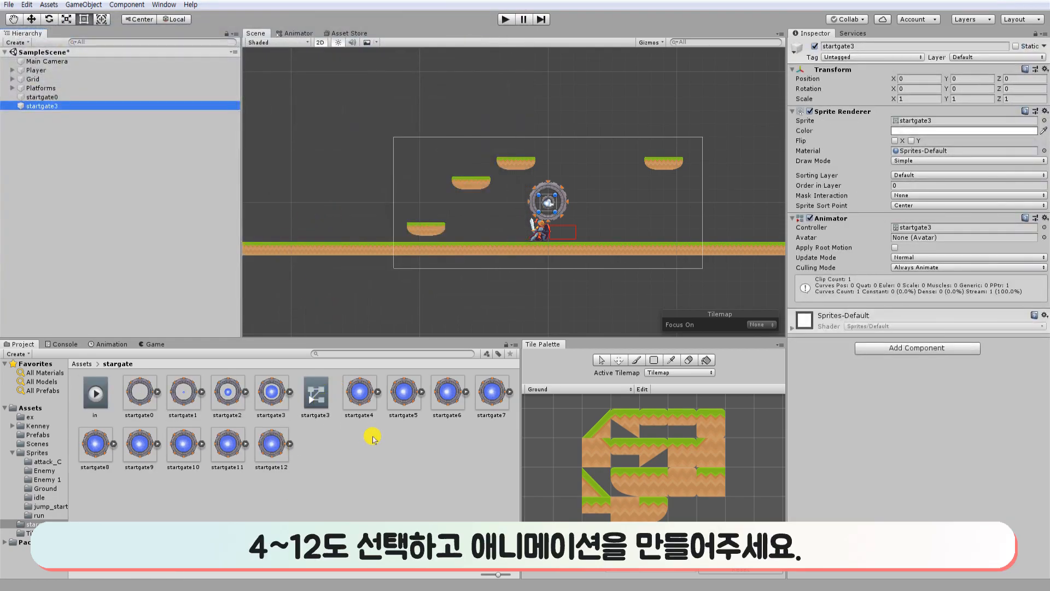
# Create an animation clip from the sprites startgate4 to startgate12 and save it as ing.
pyautogui.click(361, 393)
pyautogui.keyDown('shift'); pyautogui.click(272, 446); pyautogui.keyUp('shift')
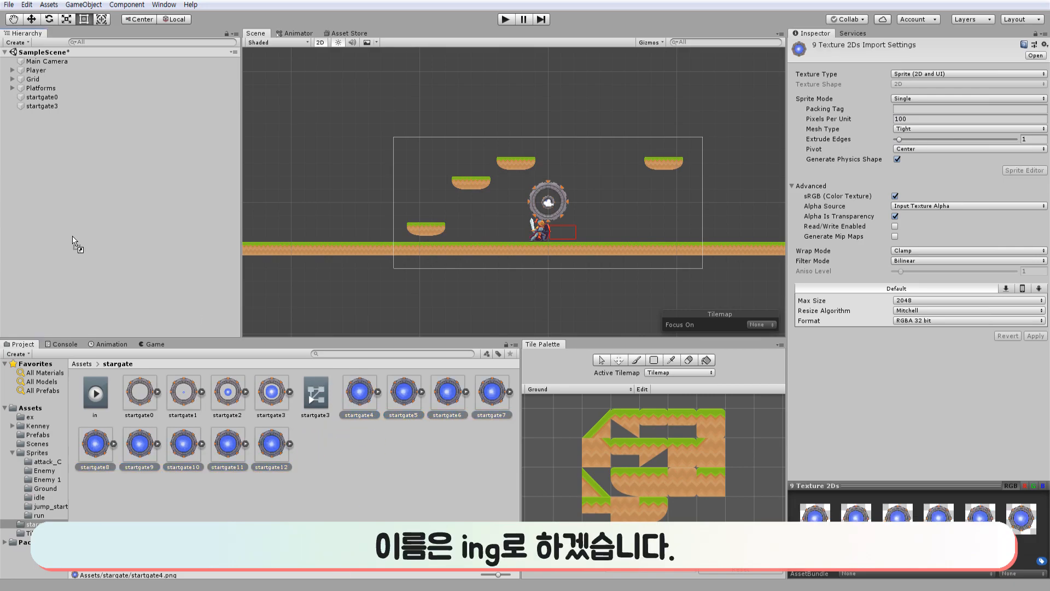
pyautogui.moveTo(73, 241); pyautogui.dragTo(74, 242)
pyautogui.write('ing')
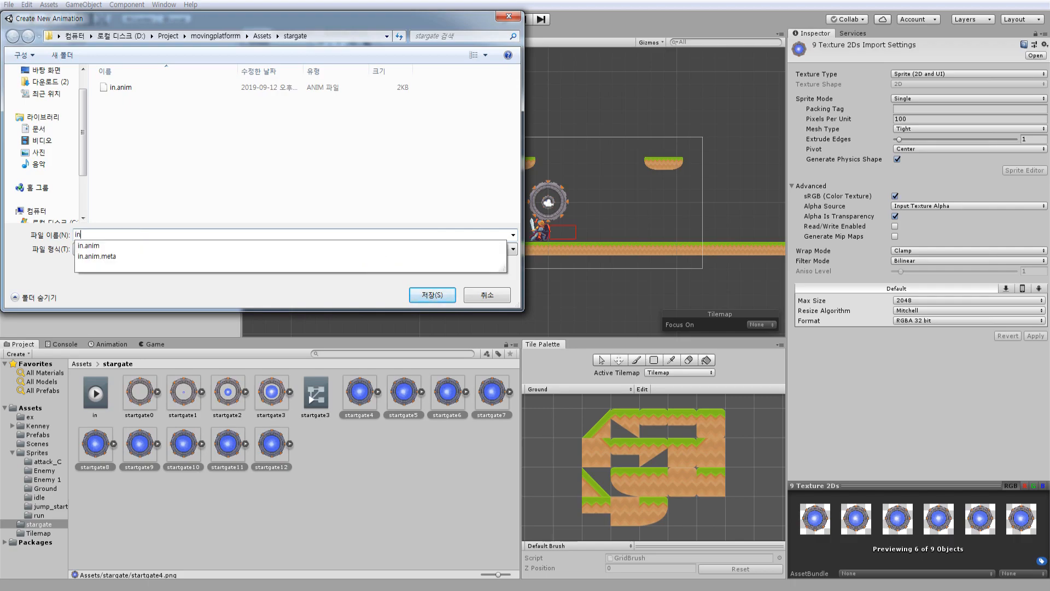
pyautogui.press('Return')
# Delete the startgate5 controller and the extra startgate5 and startgate3 scene objects, then save the scene.
pyautogui.press('Delete')
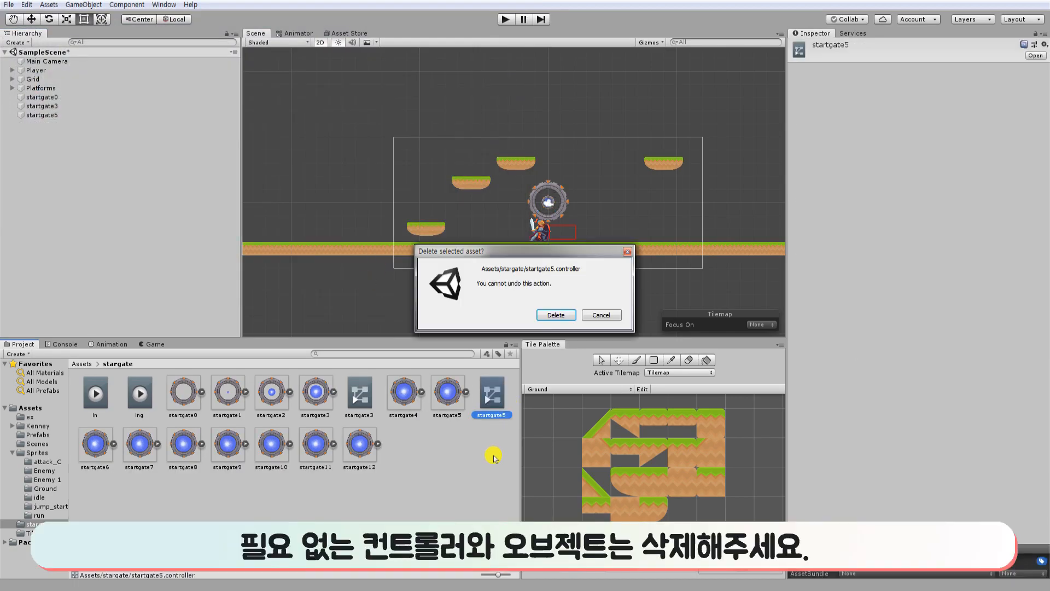
pyautogui.press('Return')
pyautogui.click(77, 115)
pyautogui.press('Delete')
pyautogui.click(82, 105)
pyautogui.press('Delete')
pyautogui.hotkey('ctrl', 's')
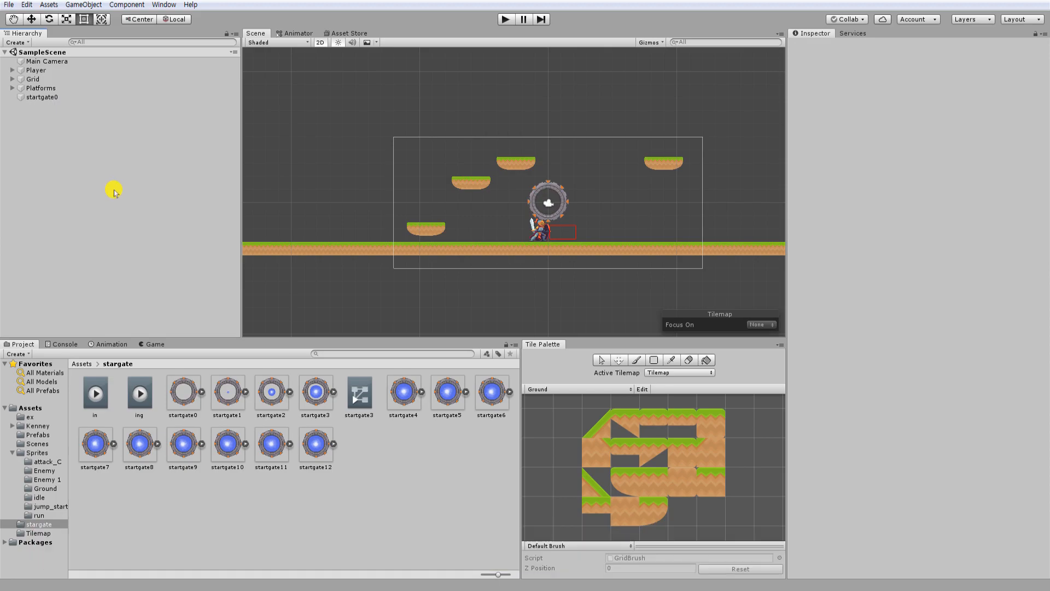
# Create an animation clip named out from the sprites startgate0 to startgate3 and remove the extra scene object.
pyautogui.click(326, 394)
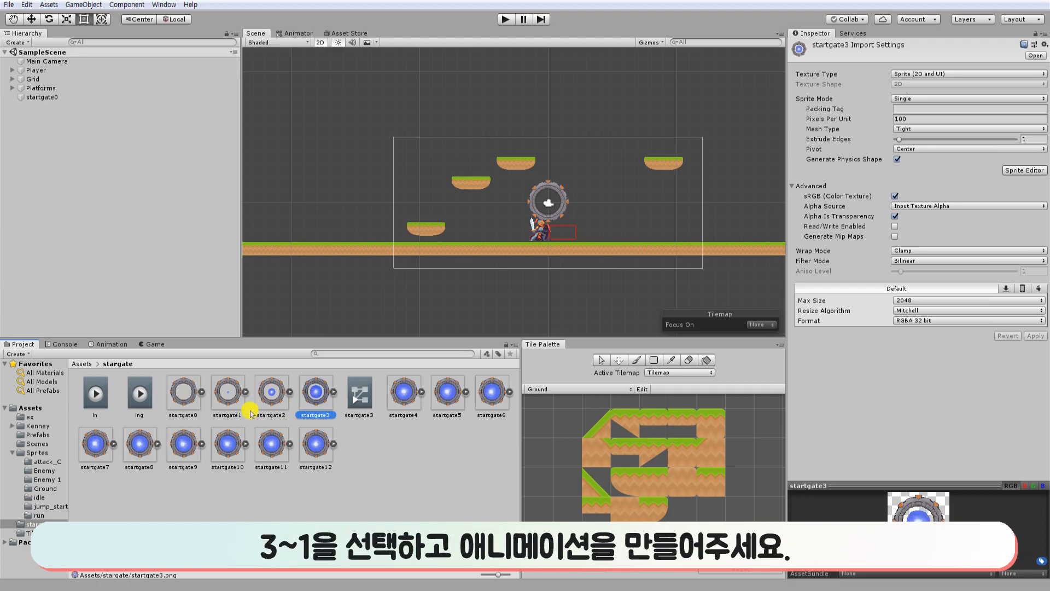
pyautogui.keyDown('shift'); pyautogui.click(183, 393); pyautogui.keyUp('shift')
pyautogui.moveTo(145, 252); pyautogui.dragTo(170, 282)
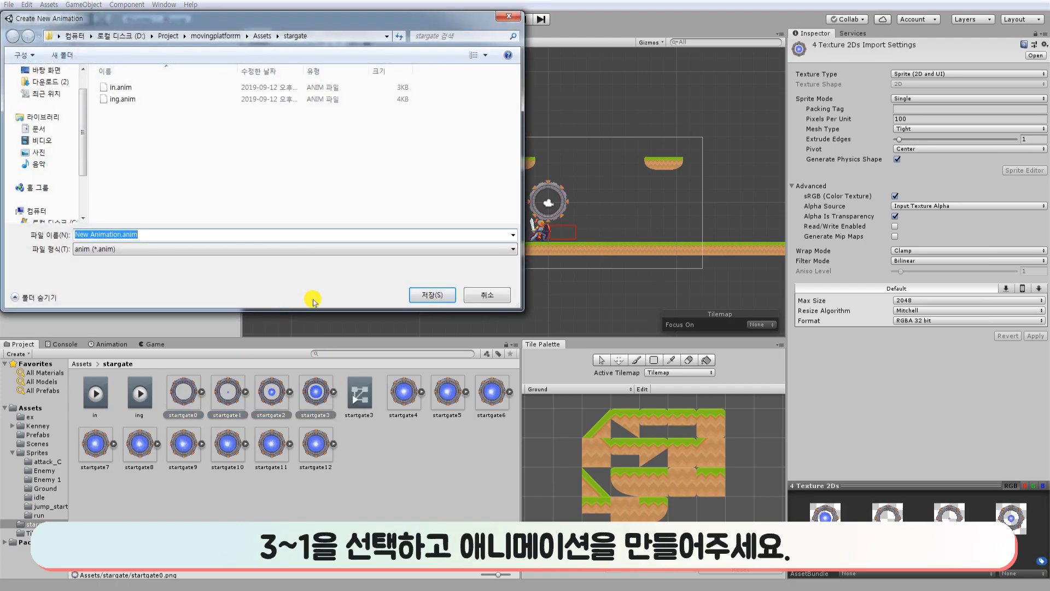
pyautogui.write('oy')
pyautogui.press('Return')
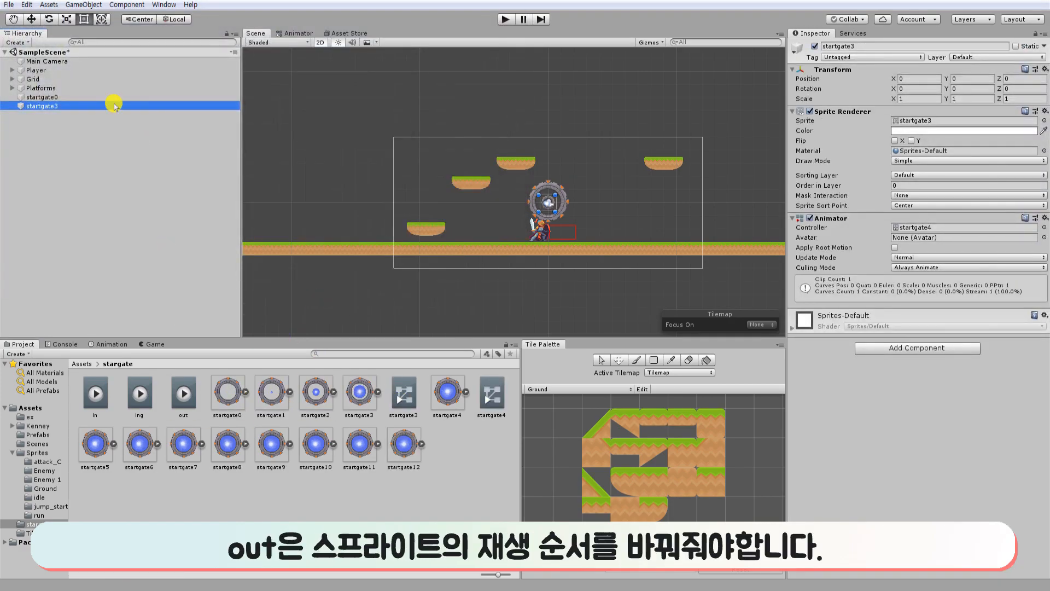
pyautogui.click(147, 235)
# Reverse the sprite keyframes of the out clip so the gate goes from filled at 0:00 to empty at 0:03.
pyautogui.click(185, 394)
pyautogui.click(107, 344)
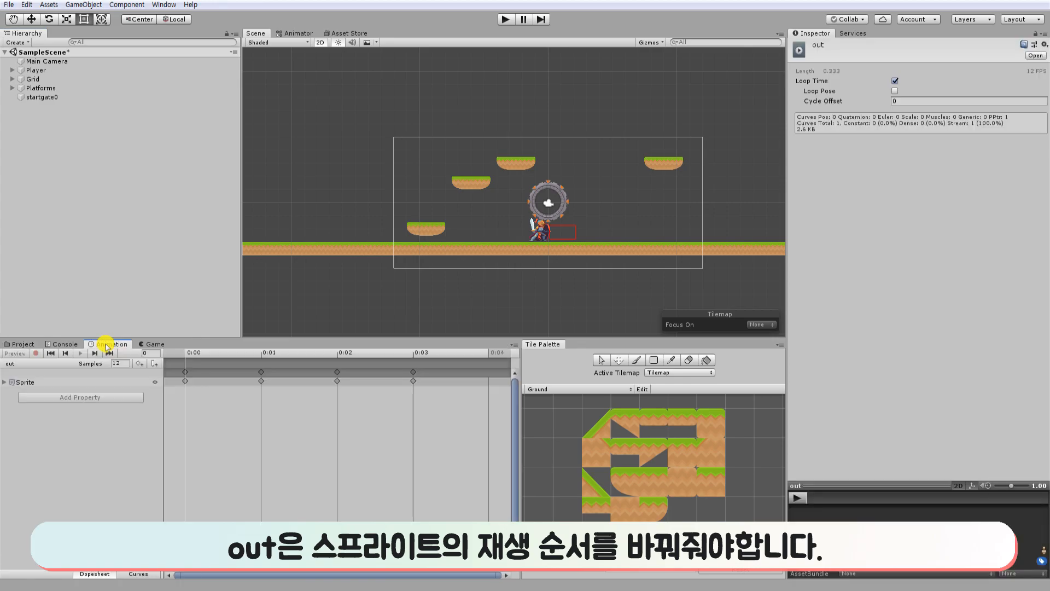
pyautogui.click(6, 385)
pyautogui.moveTo(257, 358); pyautogui.dragTo(438, 362)
pyautogui.moveTo(424, 399); pyautogui.dragTo(501, 398)
pyautogui.click(190, 375)
pyautogui.moveTo(190, 375); pyautogui.dragTo(417, 375)
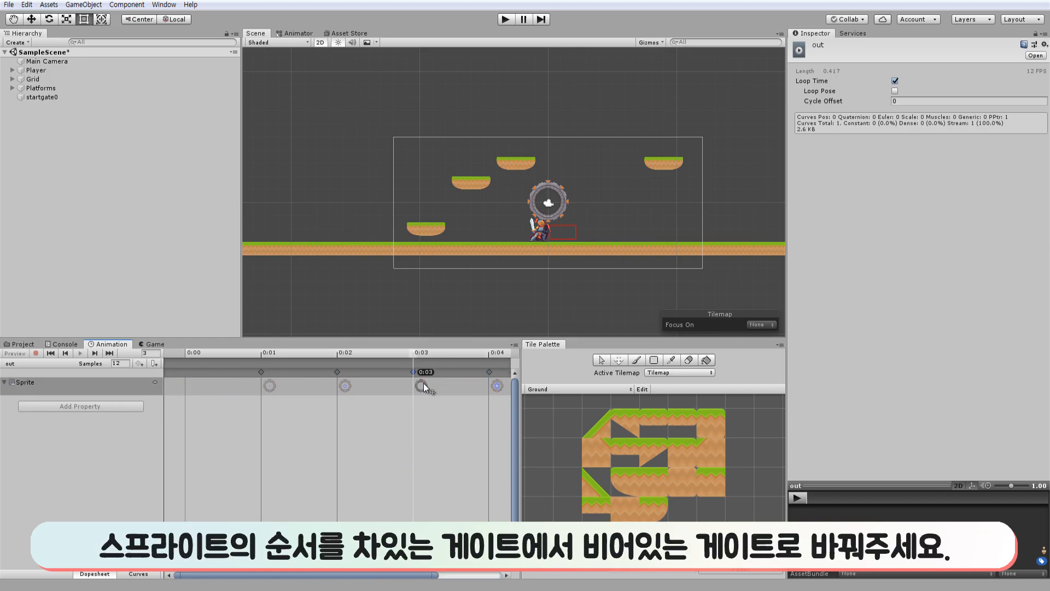
pyautogui.moveTo(337, 372)
pyautogui.mouseDown()
pyautogui.moveTo(205, 372)
pyautogui.moveTo(346, 376)
pyautogui.mouseUp()
pyautogui.moveTo(186, 375); pyautogui.dragTo(276, 376)
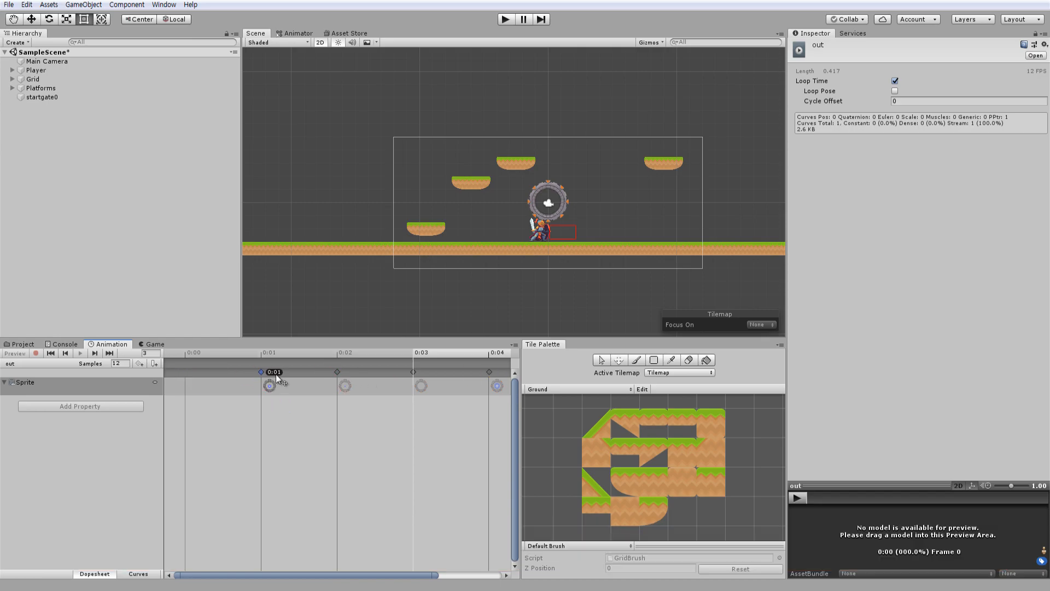
pyautogui.moveTo(490, 373); pyautogui.dragTo(187, 374)
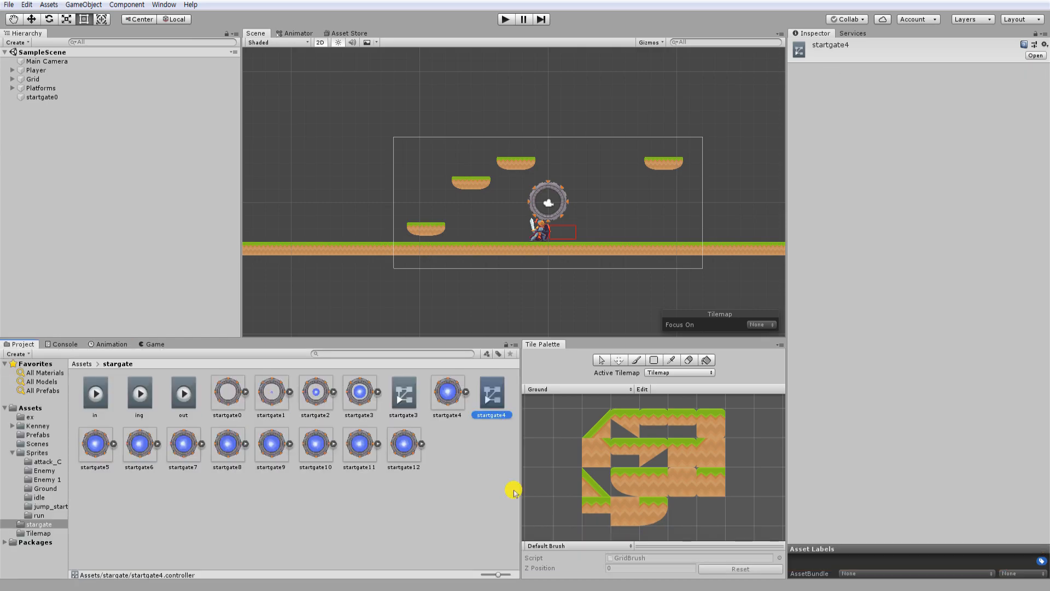
# Delete the leftover startgate4 controller and open the startgate3 controller in the Animator.
pyautogui.press('Delete')
pyautogui.press('Escape')
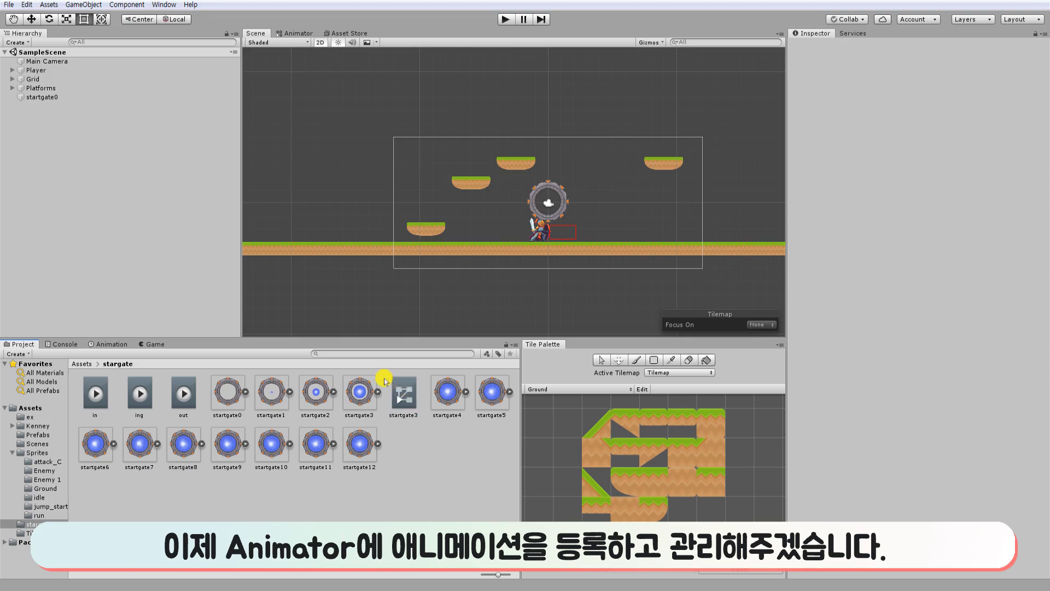
pyautogui.click(403, 393)
pyautogui.click(283, 32)
# Add the ing and out clips as states below the in state and move the Entry node clear of them.
pyautogui.moveTo(627, 64); pyautogui.dragTo(669, 127)
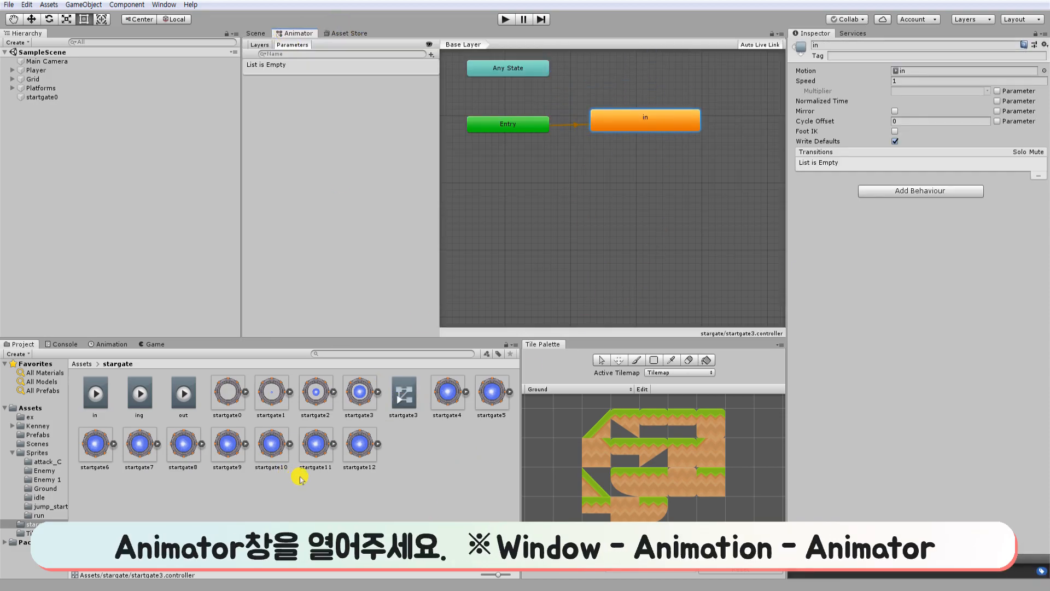
pyautogui.moveTo(503, 124); pyautogui.dragTo(521, 171)
pyautogui.moveTo(681, 118)
pyautogui.mouseDown()
pyautogui.moveTo(622, 113)
pyautogui.moveTo(668, 124)
pyautogui.mouseUp()
pyautogui.click(661, 221)
pyautogui.click(675, 127)
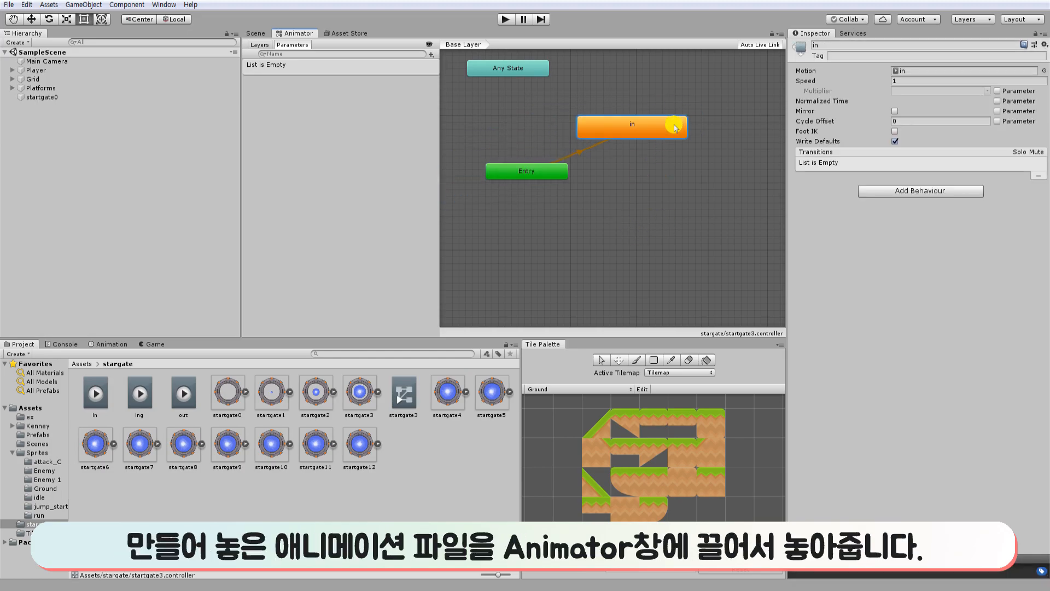
pyautogui.moveTo(657, 206); pyautogui.dragTo(675, 176)
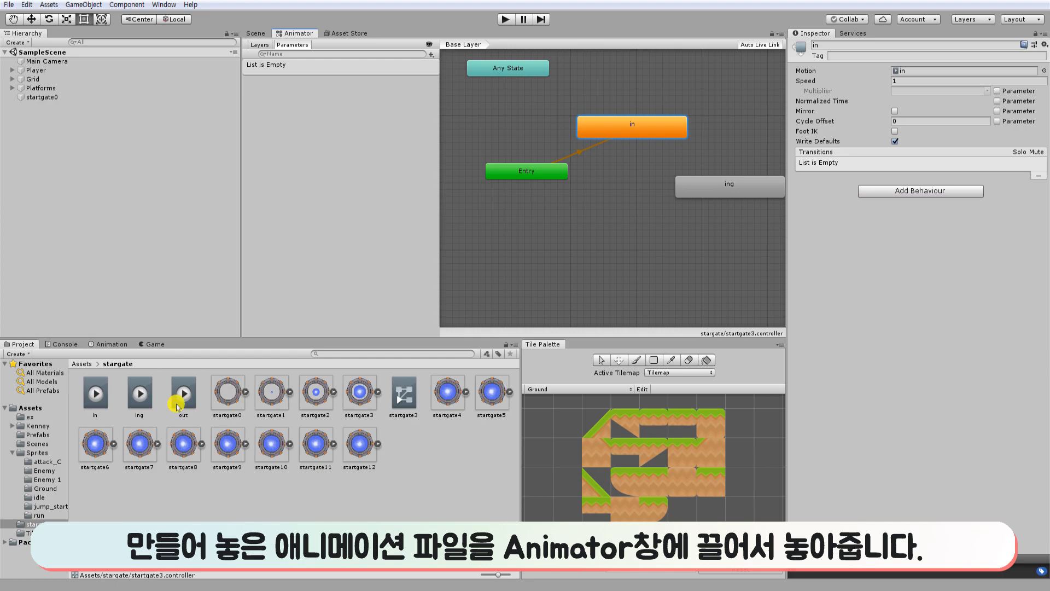
pyautogui.moveTo(681, 241); pyautogui.dragTo(692, 235)
pyautogui.moveTo(538, 172); pyautogui.dragTo(505, 192)
# Create an empty state in the Base Layer and name it idle.
pyautogui.rightClick(580, 198)
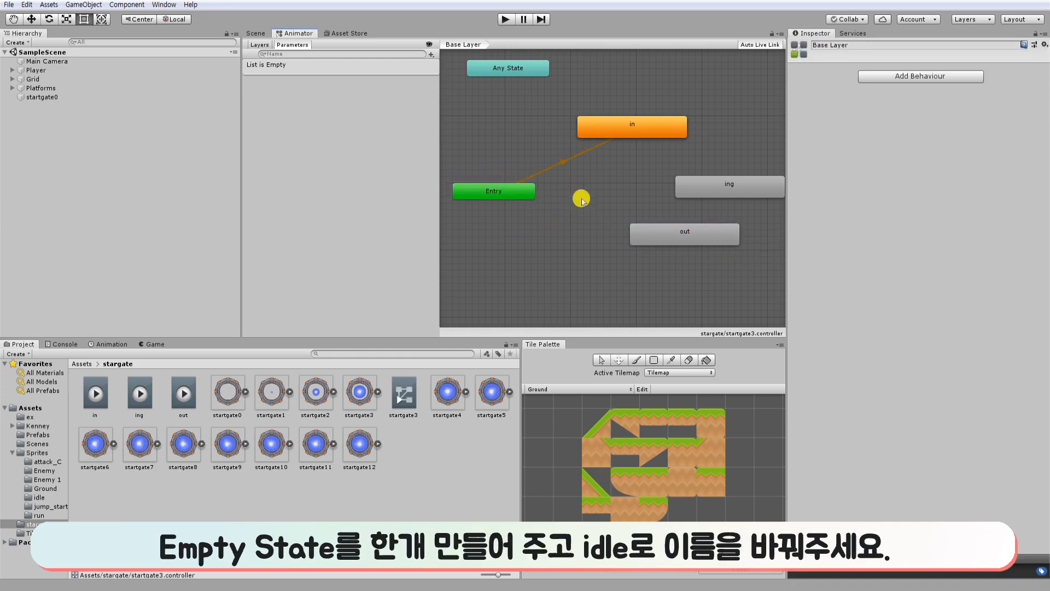
pyautogui.moveTo(629, 207)
pyautogui.click(722, 205)
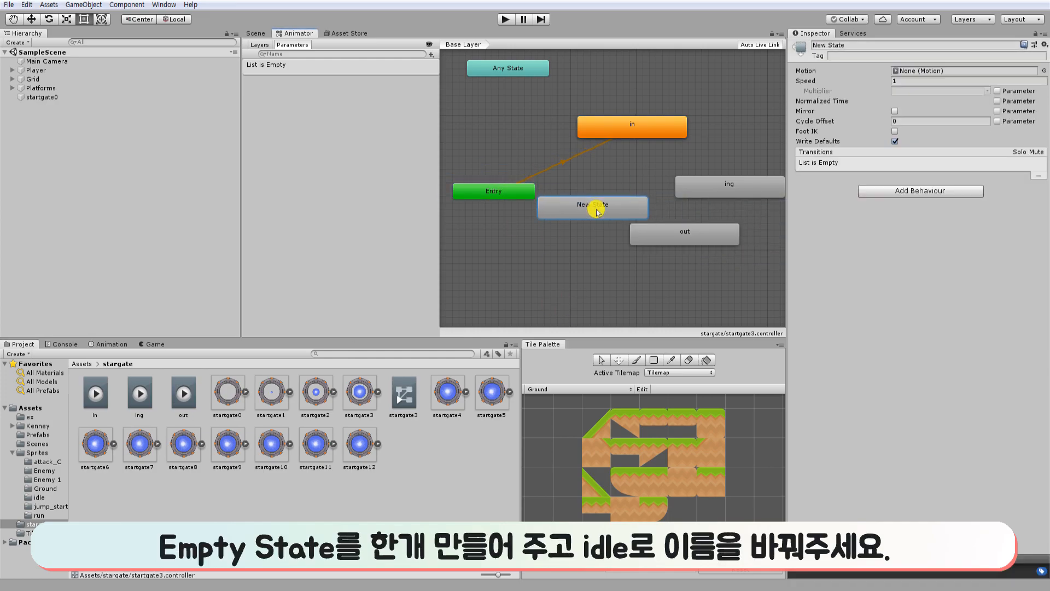
pyautogui.click(900, 46)
pyautogui.write('idel')
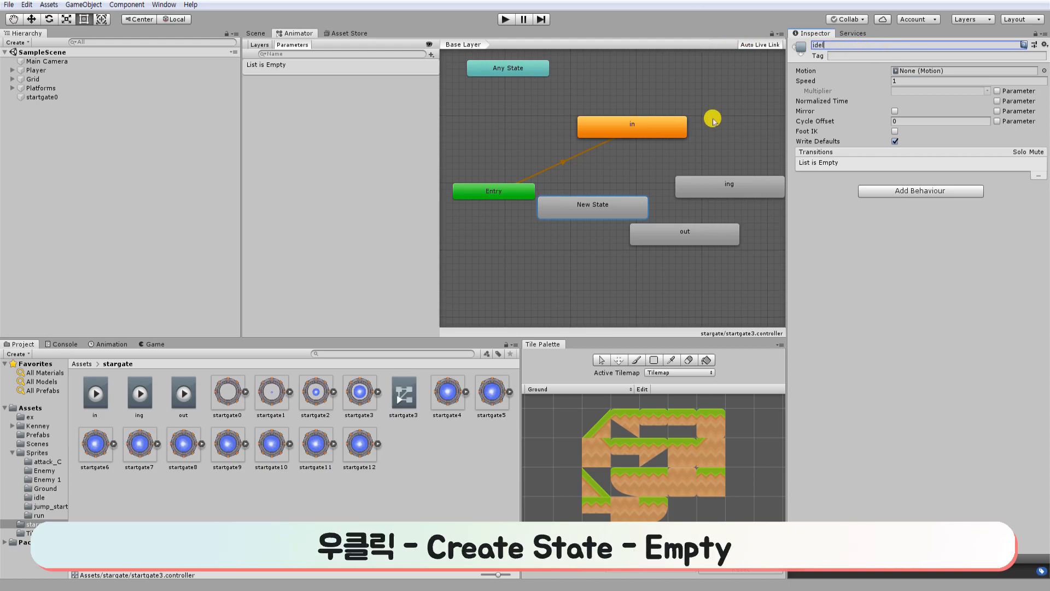
pyautogui.click(676, 274)
# Make idle the layer's default state and move the Entry node above it.
pyautogui.click(607, 204)
pyautogui.rightClick(608, 204)
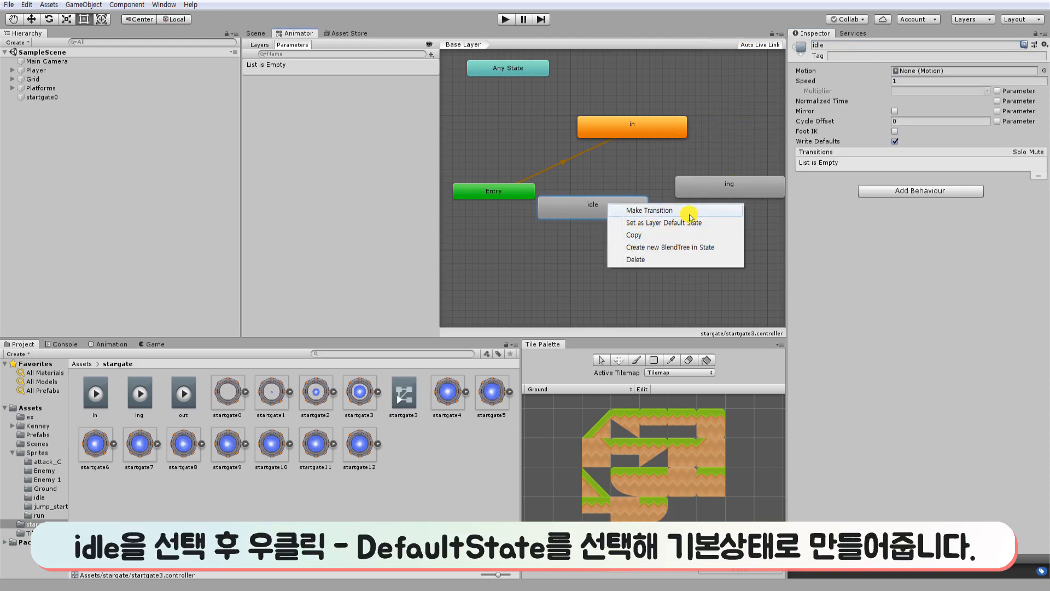
pyautogui.click(687, 224)
pyautogui.moveTo(507, 196); pyautogui.dragTo(501, 144)
pyautogui.click(546, 209)
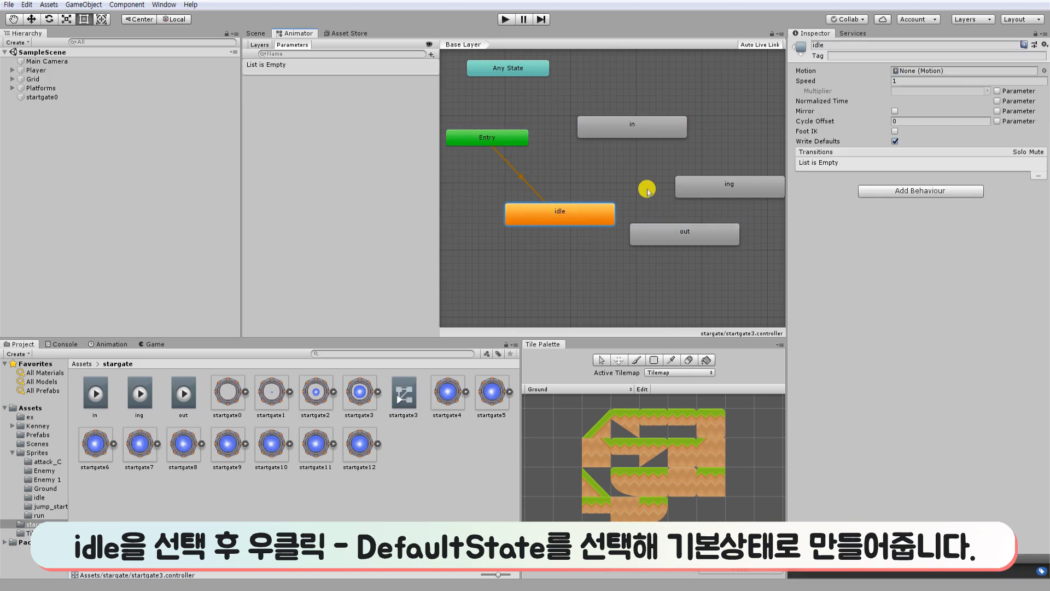
# Arrange the idle, in, ing and out states in a diamond layout.
pyautogui.moveTo(578, 216); pyautogui.dragTo(519, 209)
pyautogui.moveTo(705, 238); pyautogui.dragTo(672, 258)
pyautogui.moveTo(711, 193); pyautogui.dragTo(704, 206)
pyautogui.moveTo(693, 252); pyautogui.dragTo(673, 251)
pyautogui.moveTo(655, 129)
pyautogui.mouseDown()
pyautogui.moveTo(655, 157)
pyautogui.moveTo(652, 143)
pyautogui.mouseUp()
# Make a transition from the idle state to the in state.
pyautogui.click(559, 202)
pyautogui.rightClick(559, 204)
pyautogui.click(569, 207)
pyautogui.click(623, 141)
pyautogui.click(654, 186)
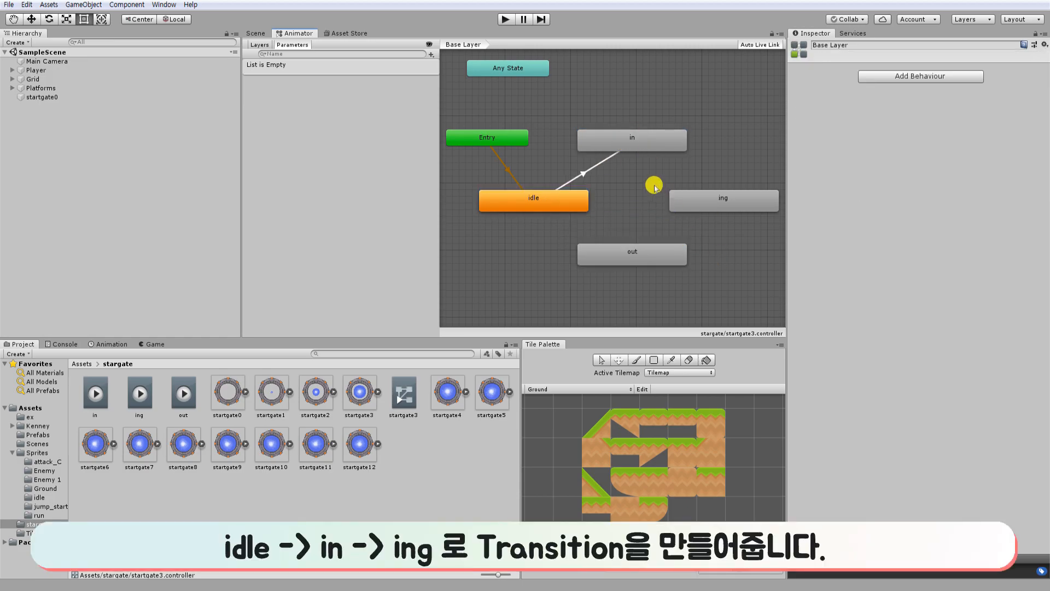
# Make a transition from the in state to the ing state.
pyautogui.click(676, 142)
pyautogui.rightClick(678, 139)
pyautogui.click(692, 145)
pyautogui.click(715, 207)
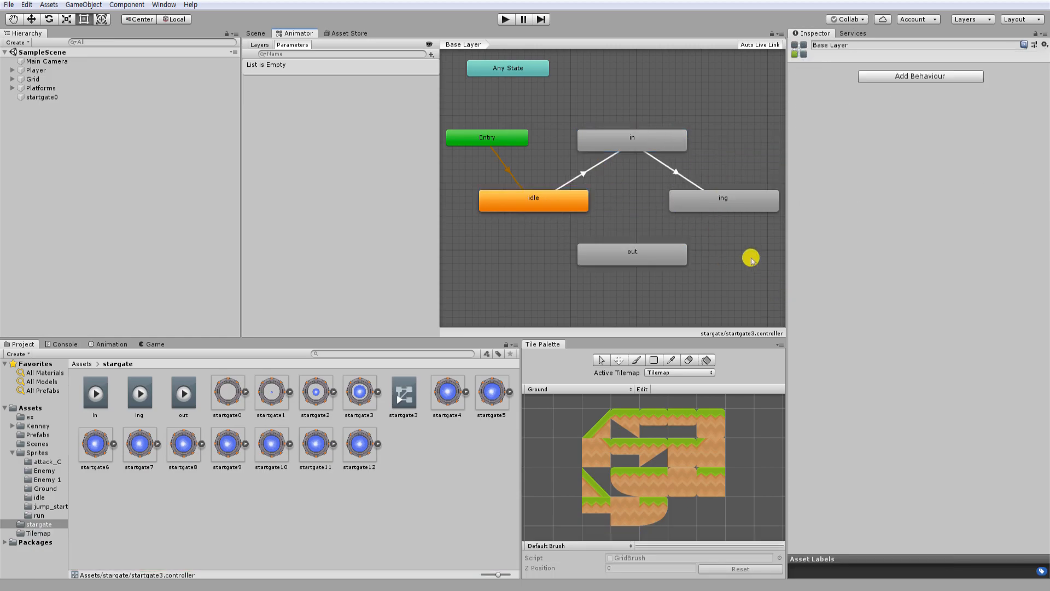
# Add a Bool parameter named gate to the animator controller.
pyautogui.click(567, 204)
pyautogui.click(432, 55)
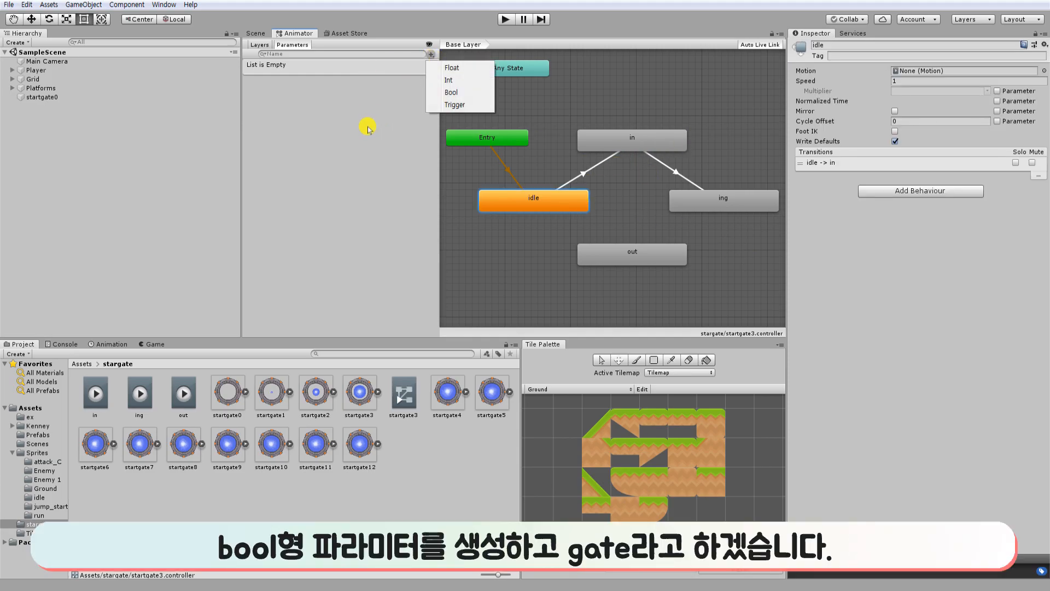
pyautogui.click(448, 92)
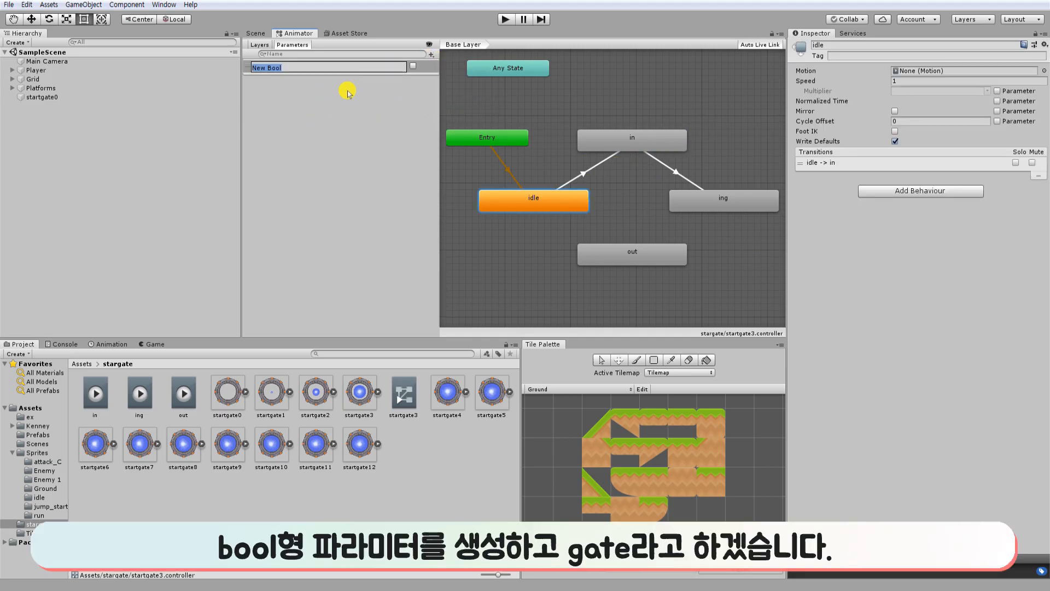
pyautogui.press('Return')
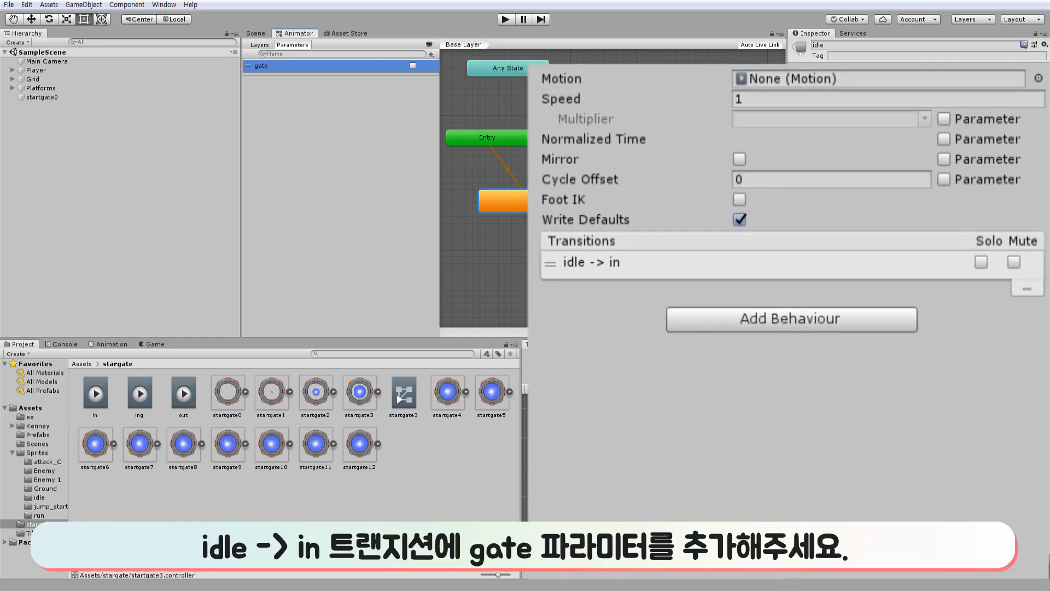
# Give the idle → in transition a gate true condition, set its duration to 0, and turn off Fixed Duration and Has Exit Time.
pyautogui.click(584, 173)
pyautogui.click(999, 353)
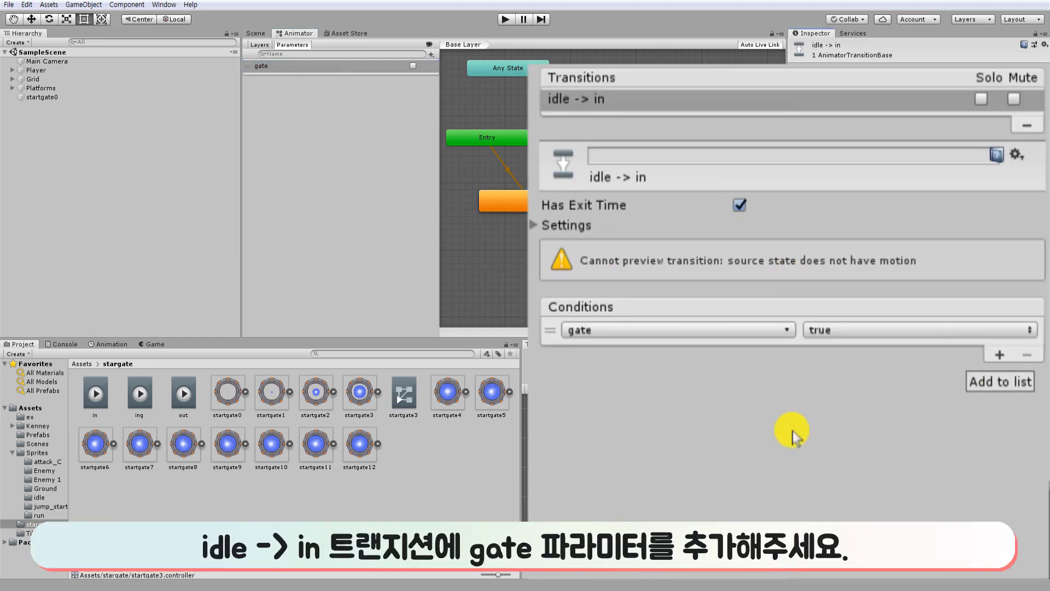
pyautogui.click(534, 226)
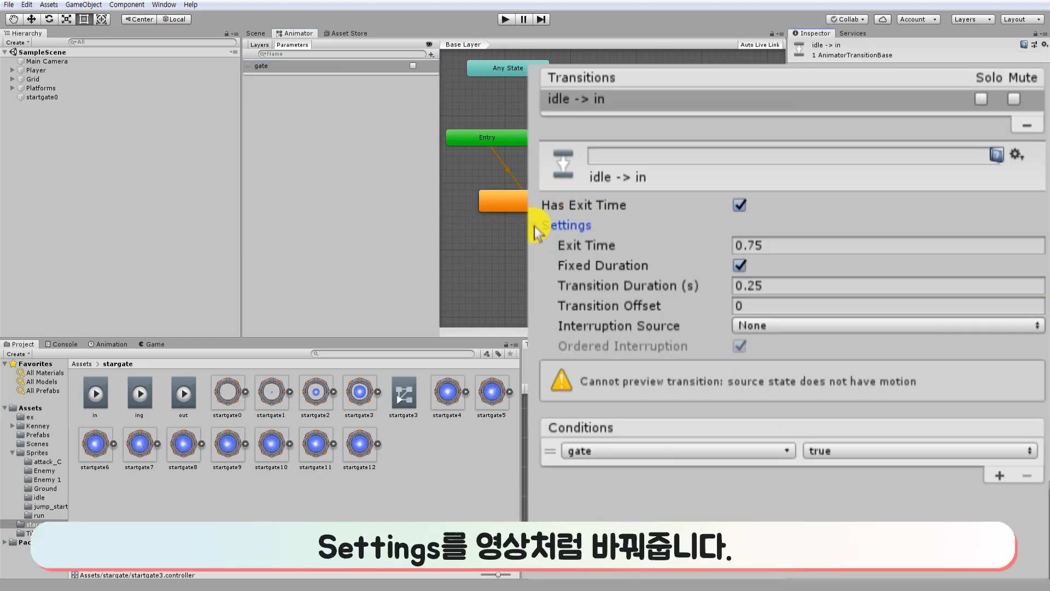
pyautogui.click(792, 285)
pyautogui.write('0')
pyautogui.click(744, 266)
pyautogui.click(805, 246)
pyautogui.click(739, 205)
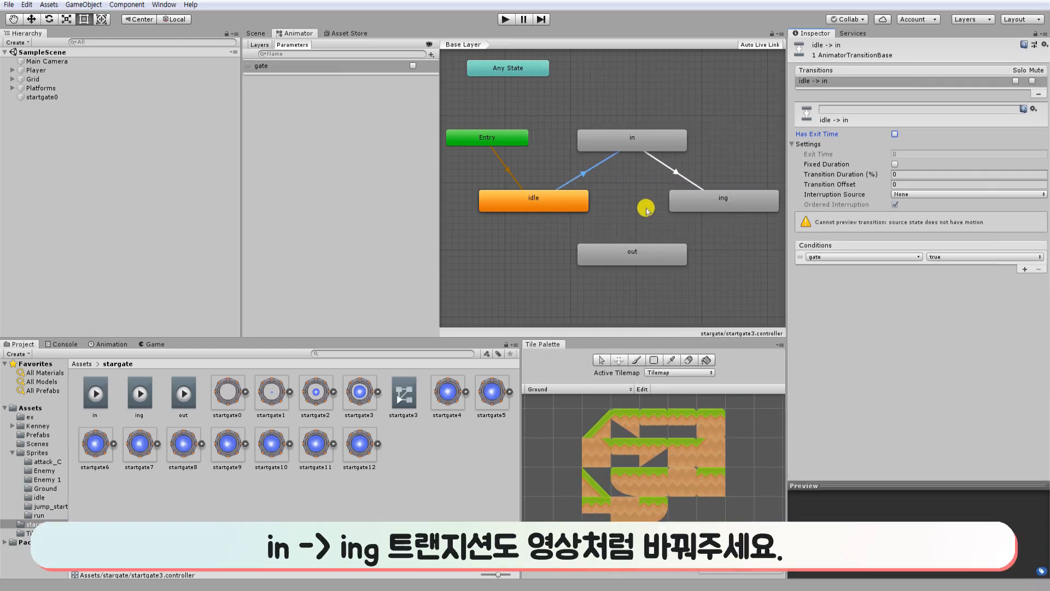
# Set the in → ing transition to duration 0 and exit time 0.99, with Fixed Duration turned off.
pyautogui.click(660, 158)
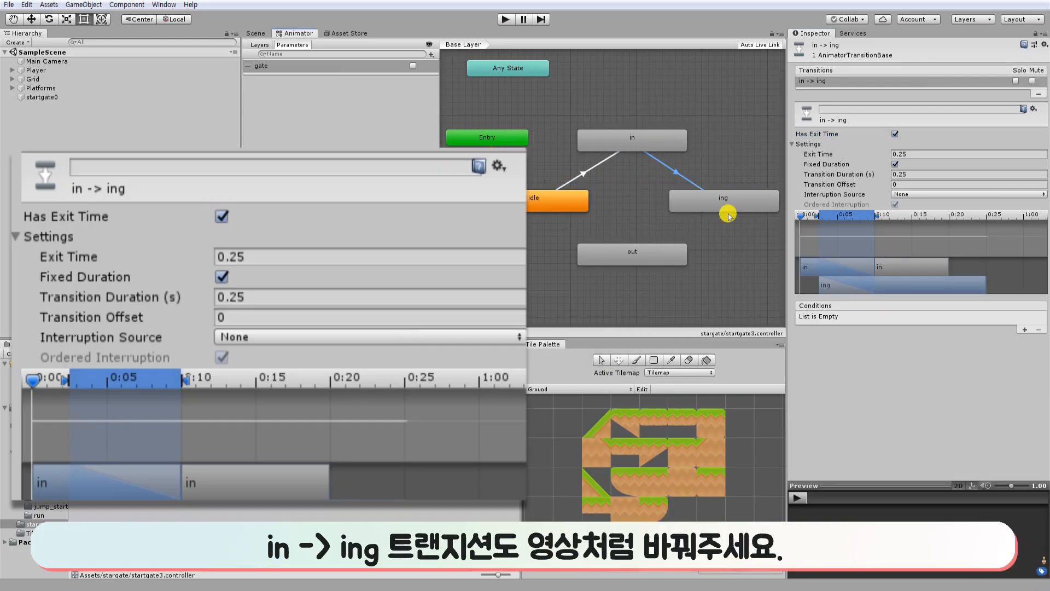
pyautogui.click(920, 175)
pyautogui.write('0')
pyautogui.click(895, 164)
pyautogui.click(913, 154)
pyautogui.write('0.99')
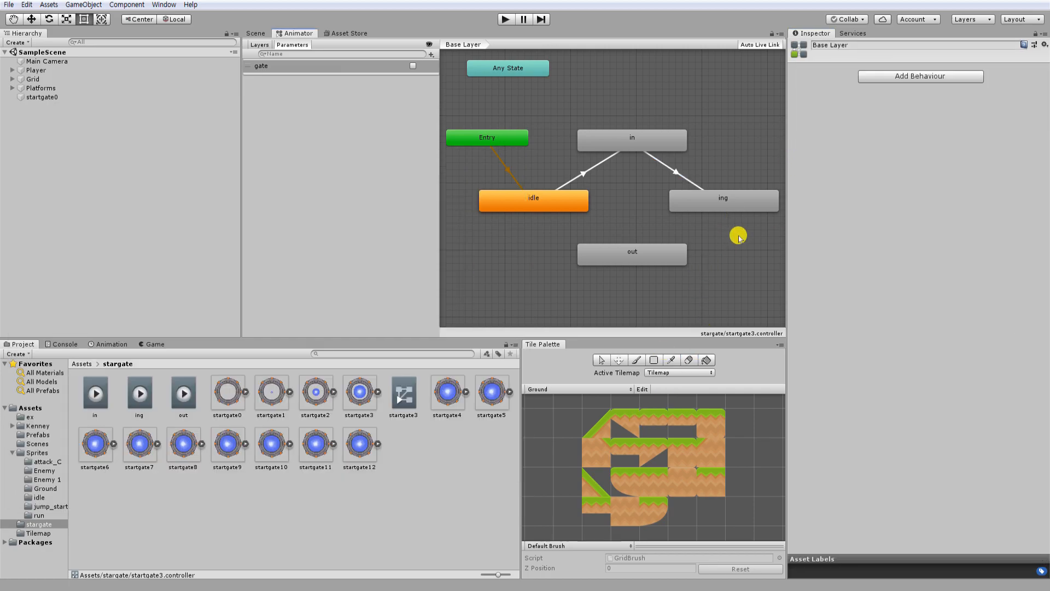
# Make transitions from the ing state to the out state and from the out state back to idle.
pyautogui.click(751, 198)
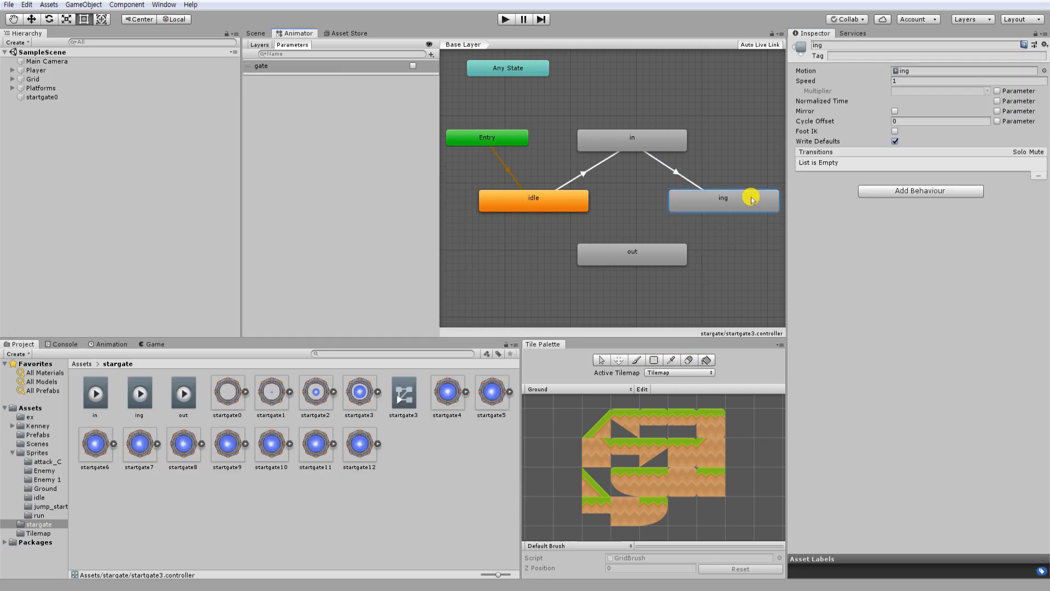
pyautogui.rightClick(710, 204)
pyautogui.click(718, 210)
pyautogui.click(665, 266)
pyautogui.rightClick(645, 257)
pyautogui.click(668, 264)
pyautogui.click(557, 201)
# Add a condition to the ing → out transition that requires gate to be false.
pyautogui.click(672, 229)
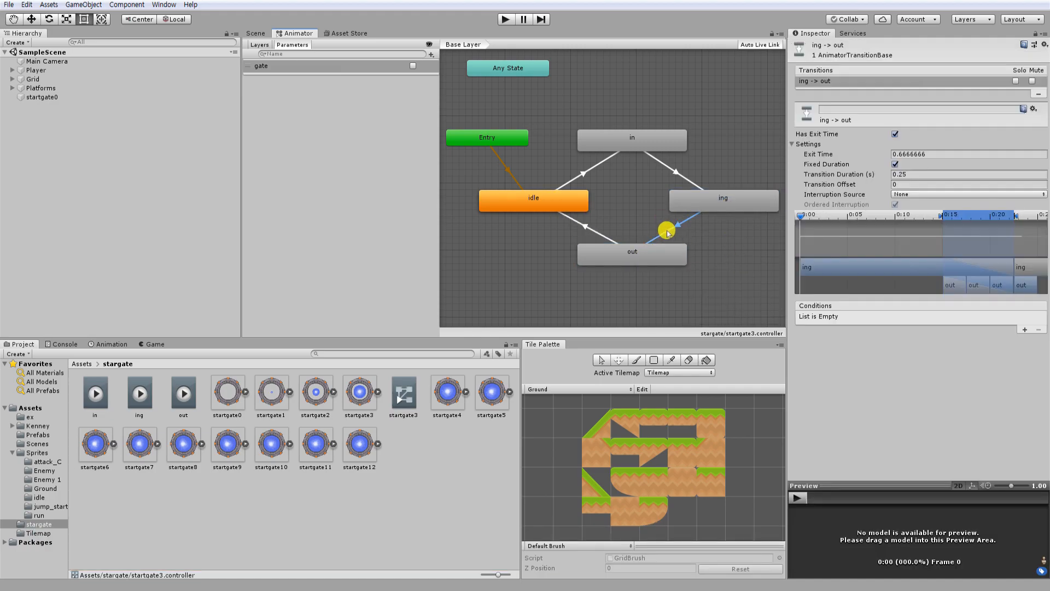
pyautogui.click(1024, 330)
pyautogui.click(982, 316)
pyautogui.click(962, 347)
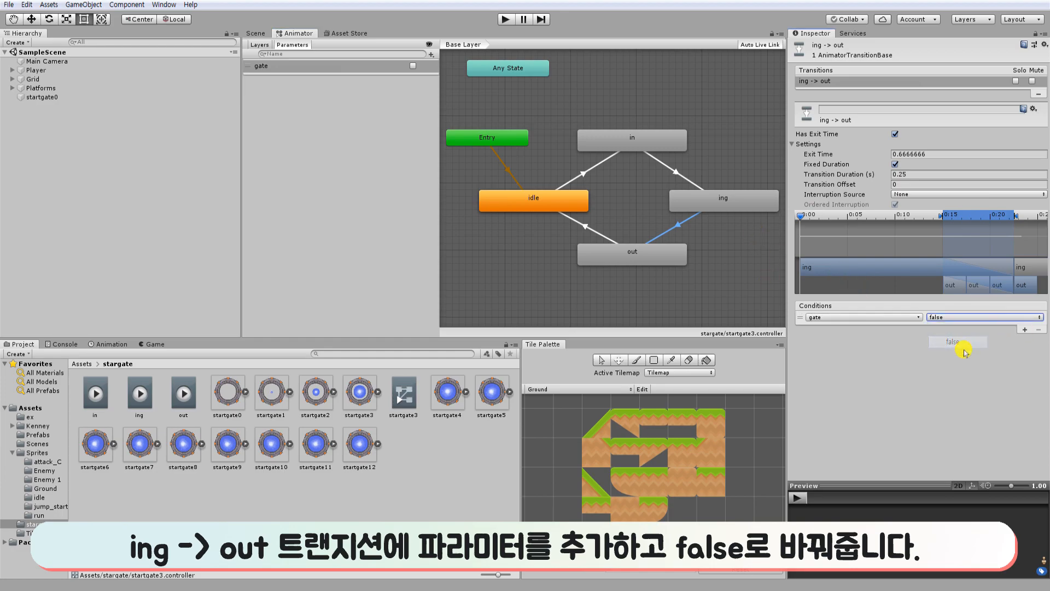
# Set the ing → out transition's duration to 0 and turn off Fixed Duration and Has Exit Time.
pyautogui.click(923, 174)
pyautogui.write('0')
pyautogui.click(896, 164)
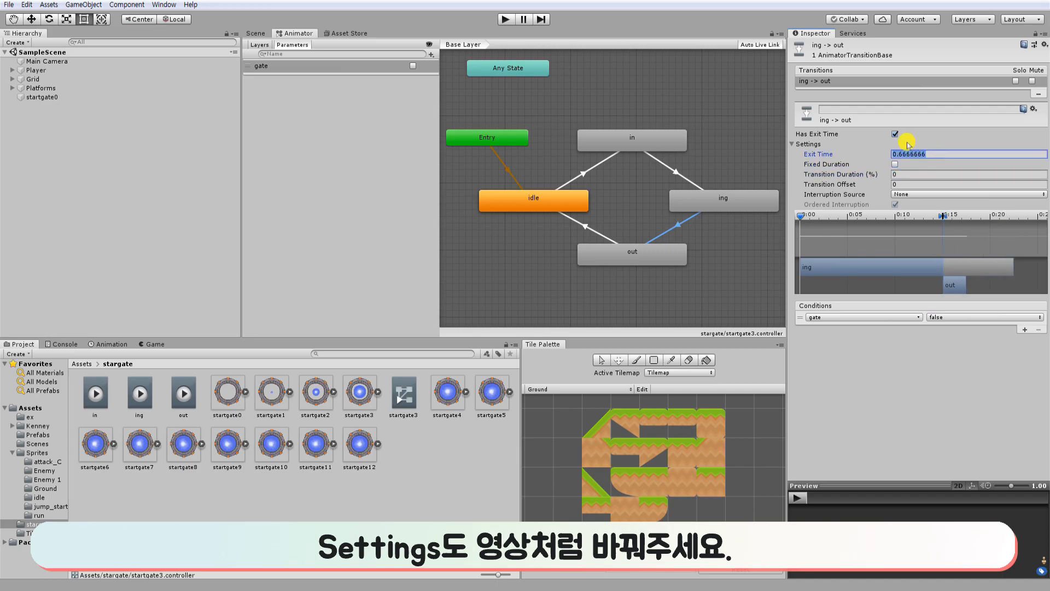
pyautogui.click(894, 134)
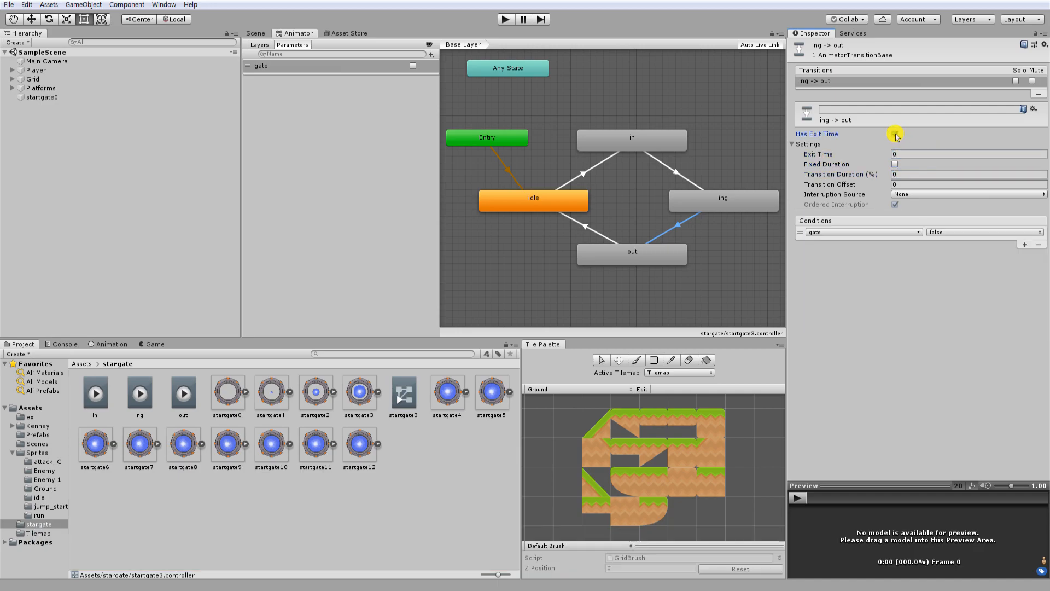
# Set the out → idle transition to duration 0 and exit time 0.99, with Fixed Duration turned off.
pyautogui.click(592, 231)
pyautogui.click(937, 174)
pyautogui.write('0')
pyautogui.click(895, 164)
pyautogui.click(920, 154)
pyautogui.write('.99')
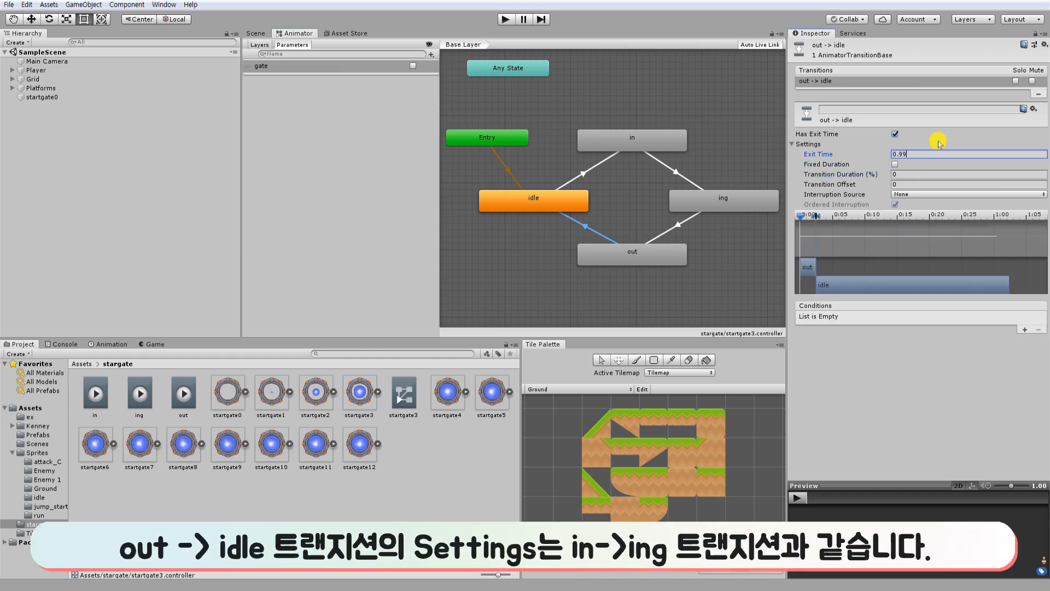
pyautogui.click(869, 411)
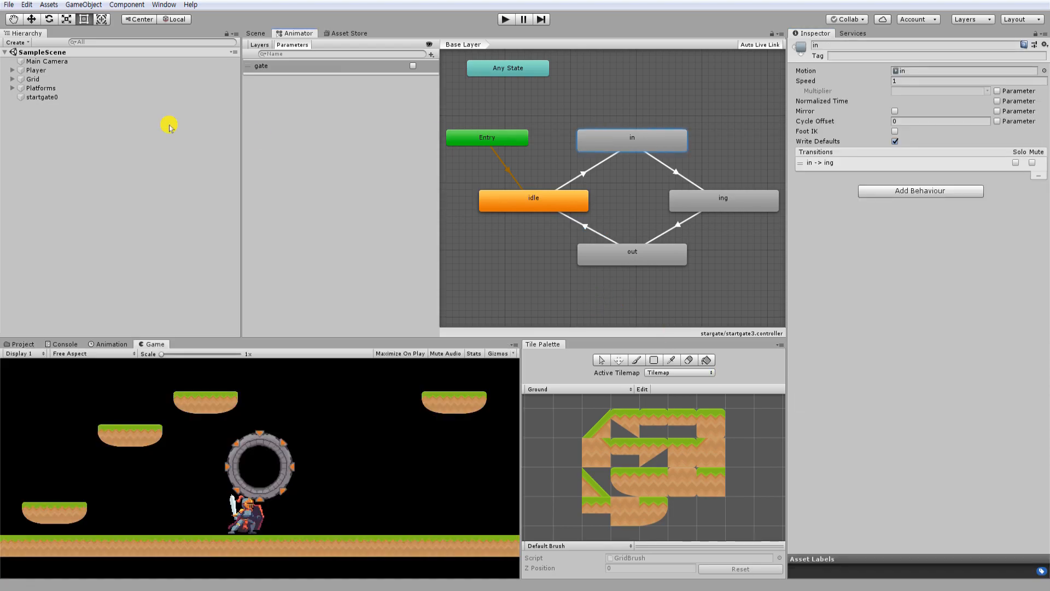
# Add an Animator component to the startgate0 object.
pyautogui.click(82, 97)
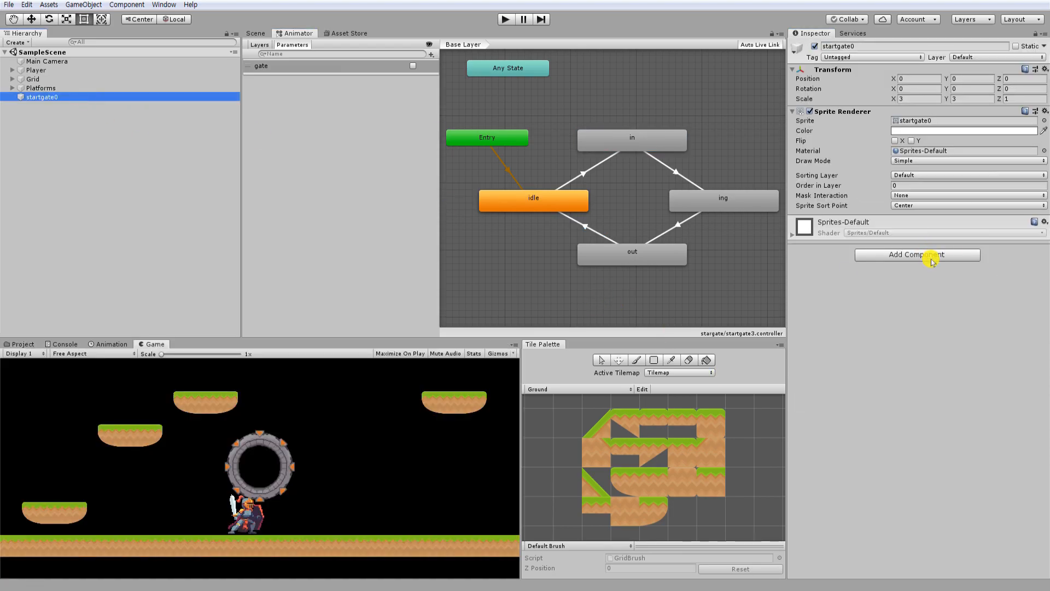
pyautogui.click(932, 256)
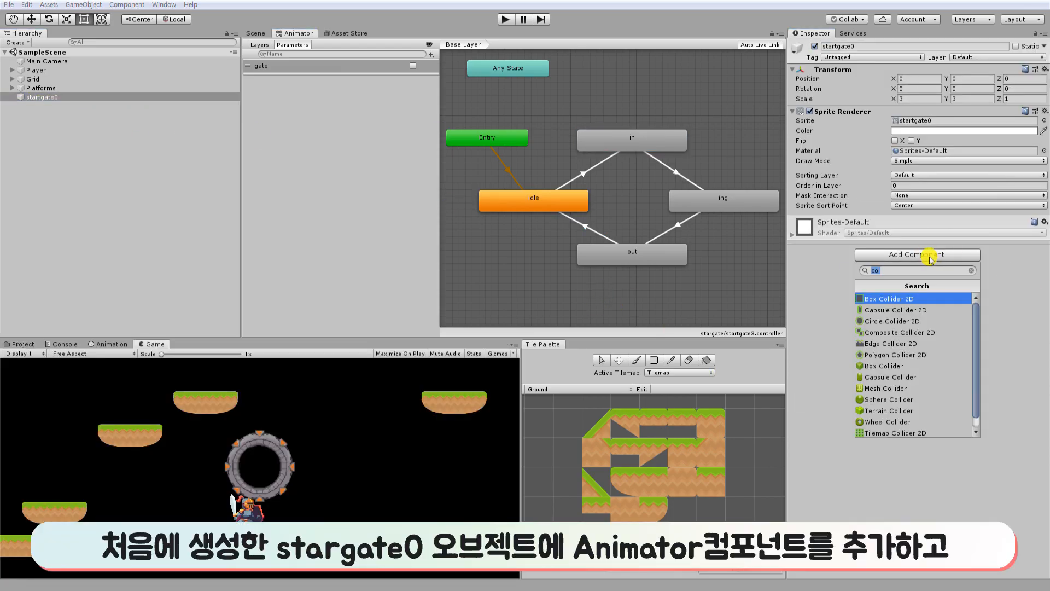
pyautogui.write('anima')
pyautogui.press('Down')
pyautogui.press('Return')
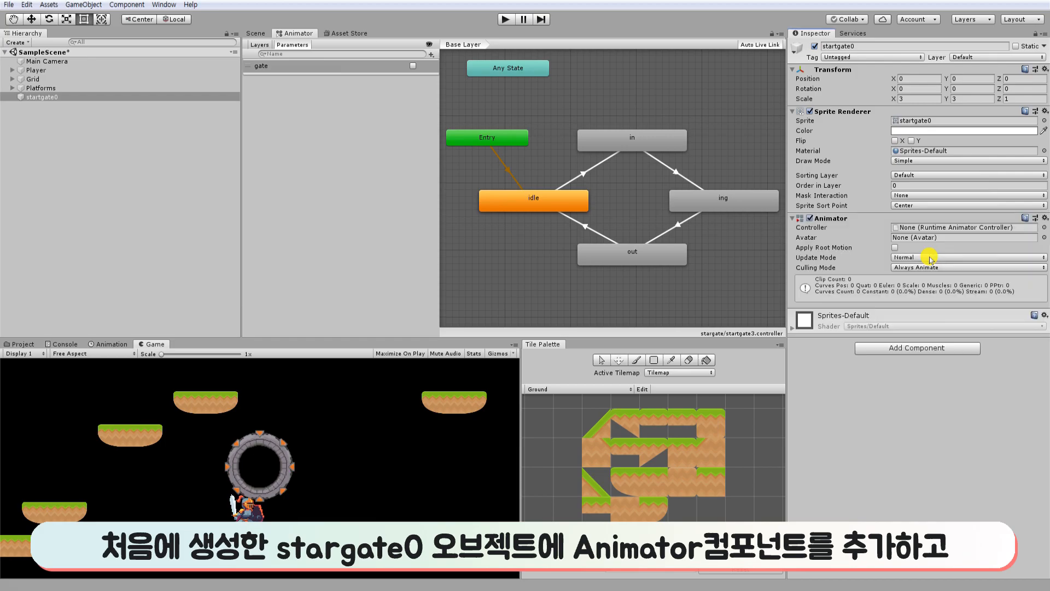
# Assign the startgate3 controller from the stargate folder to the Animator component of startgate0.
pyautogui.click(23, 344)
pyautogui.moveTo(404, 392); pyautogui.dragTo(943, 228)
pyautogui.click(462, 466)
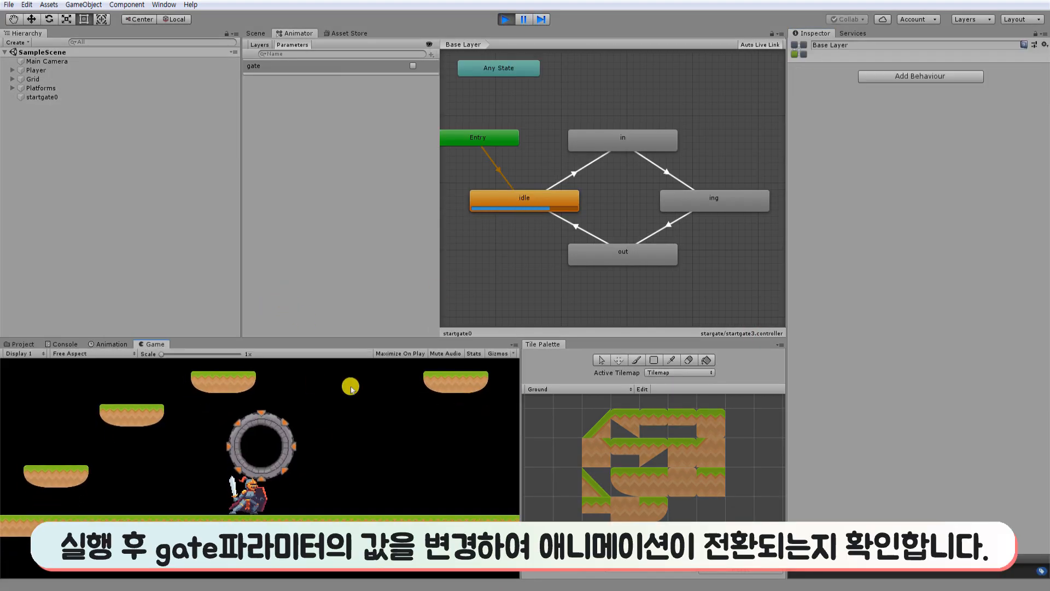
# Toggle the gate parameter on and off in play mode to check the animation transitions, and stop playing.
pyautogui.click(415, 66)
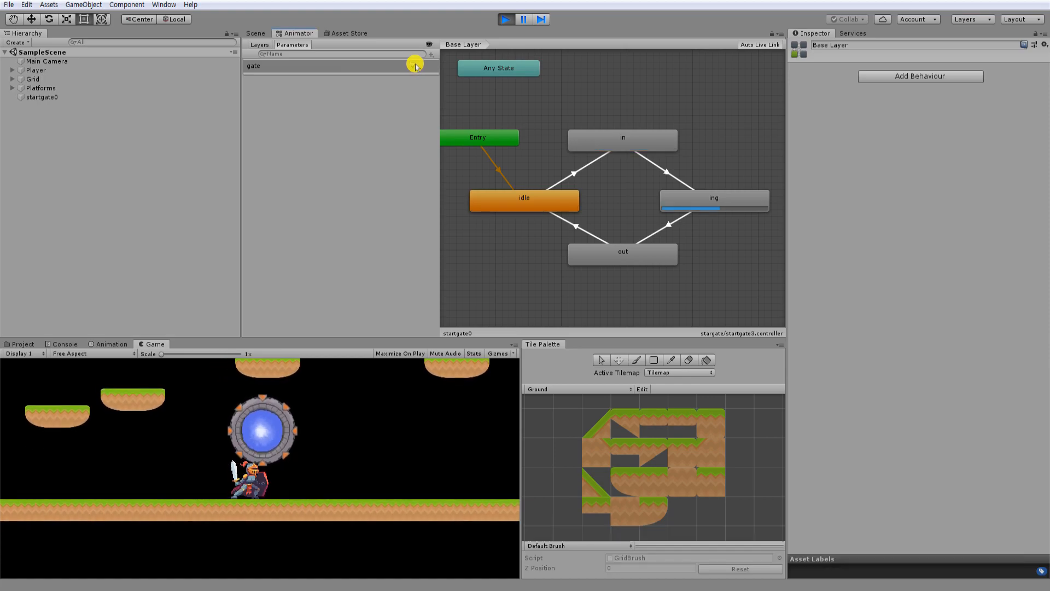
pyautogui.click(415, 65)
pyautogui.click(415, 66)
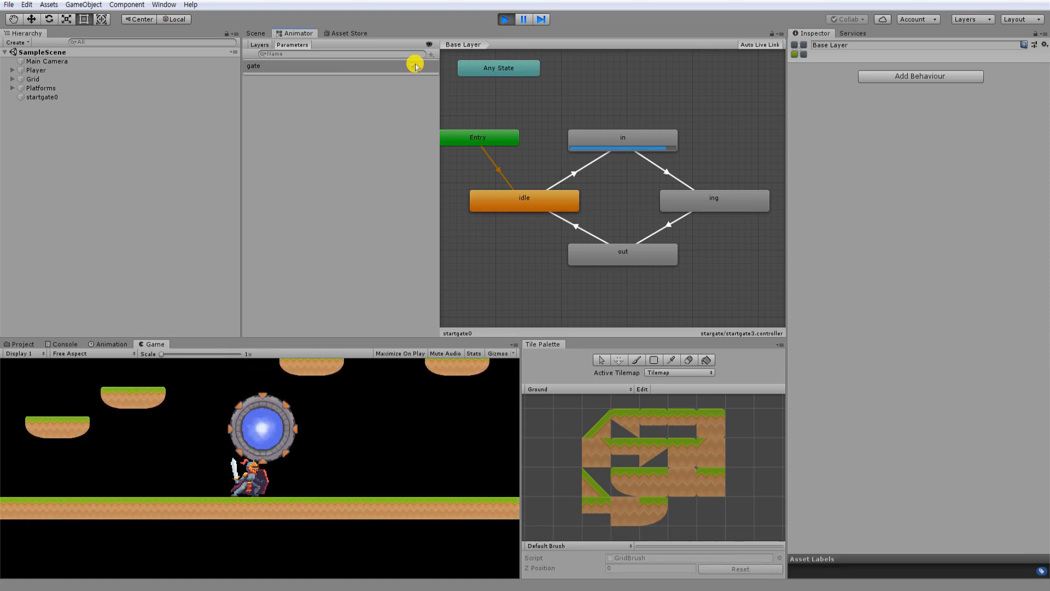
pyautogui.click(415, 67)
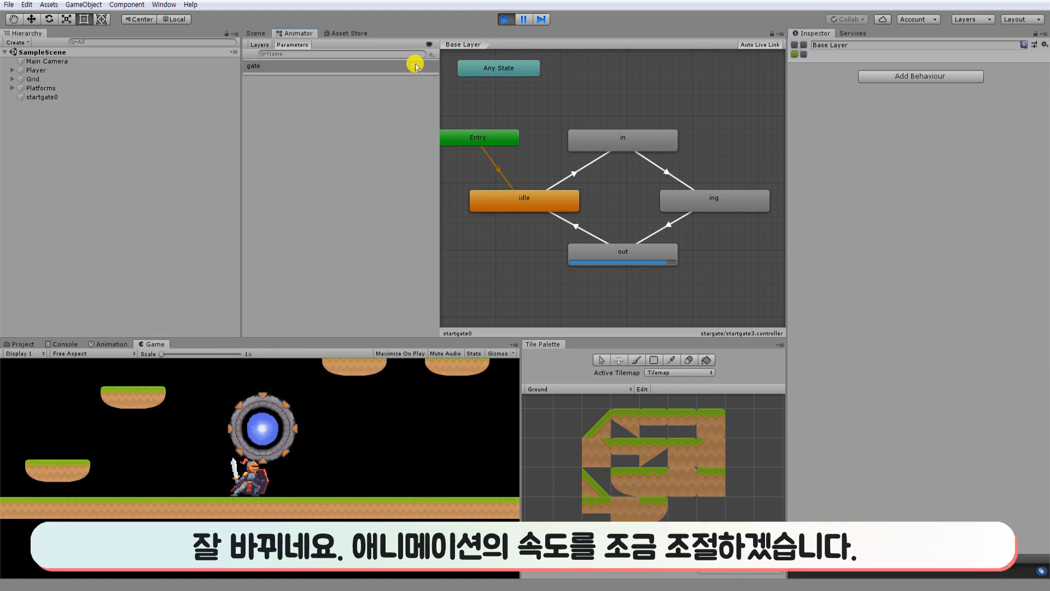
pyautogui.click(415, 66)
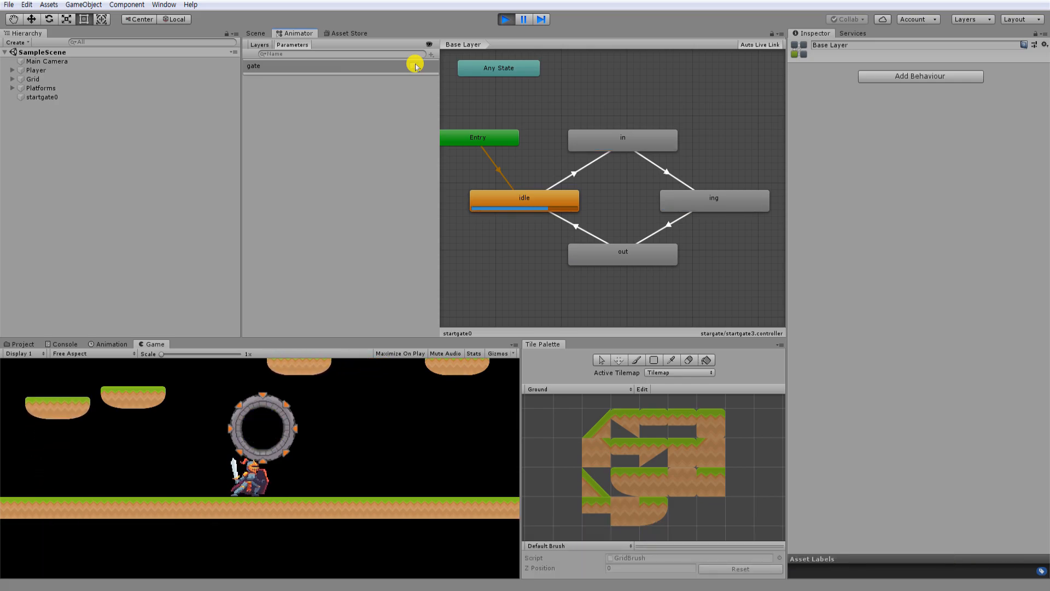
pyautogui.hotkey('ctrl', 'p')
# Set the playback speed of the out state to 3.
pyautogui.click(656, 141)
pyautogui.click(645, 257)
pyautogui.click(720, 201)
pyautogui.click(730, 213)
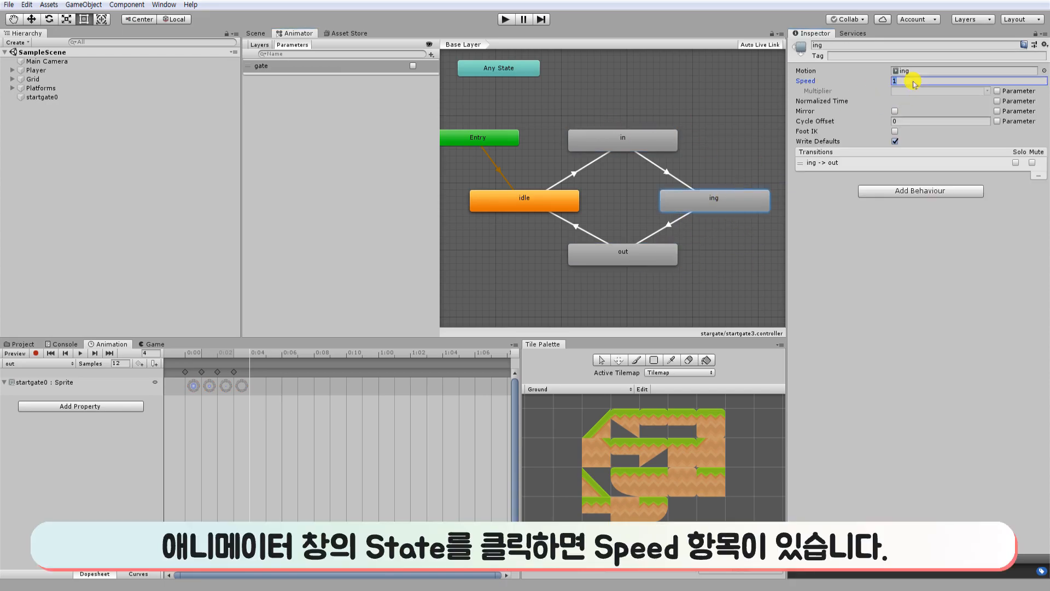
pyautogui.click(663, 253)
pyautogui.click(919, 81)
pyautogui.write('3')
# Run the game again and toggle the gate parameter to check the closing animation's speed, and stop playing.
pyautogui.hotkey('ctrl', 'p')
pyautogui.click(413, 66)
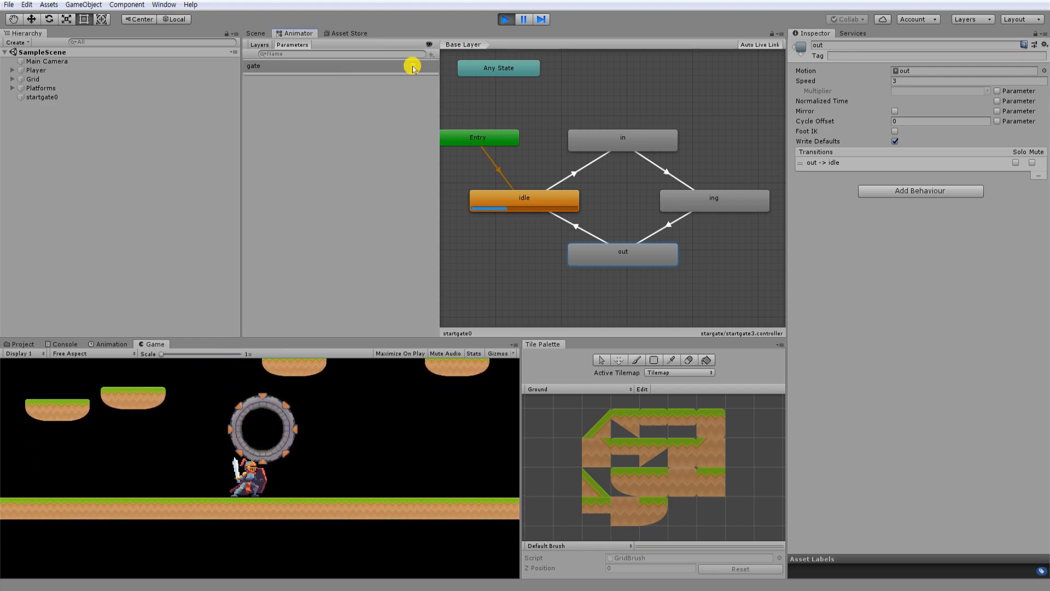
pyautogui.click(504, 19)
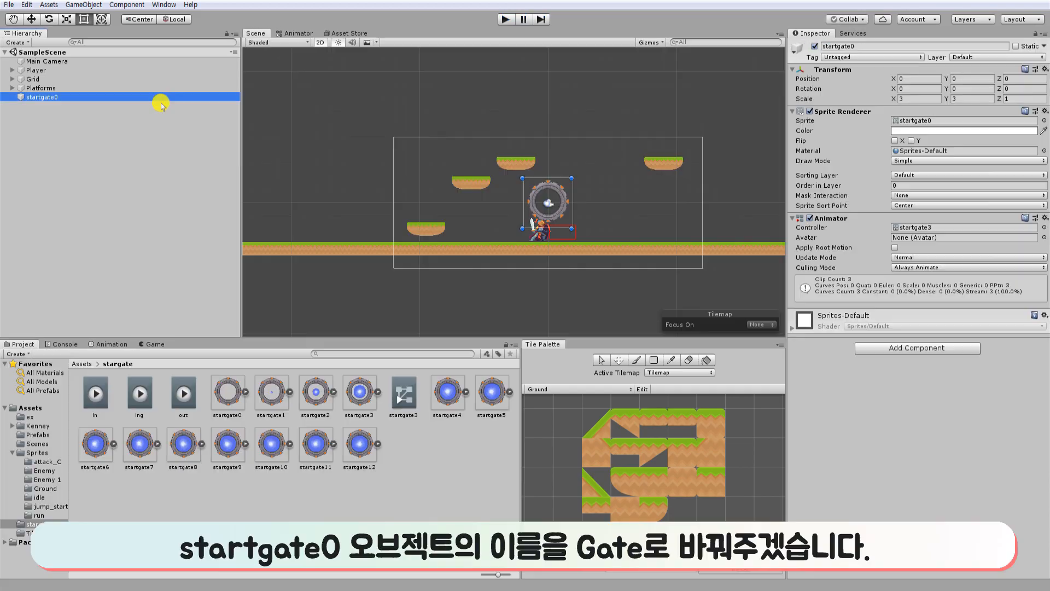
# Rename the startgate0 object as Gate, saving the scene along the way.
pyautogui.press('F2')
pyautogui.write('gate')
pyautogui.press('Return')
pyautogui.hotkey('ctrl', 's')
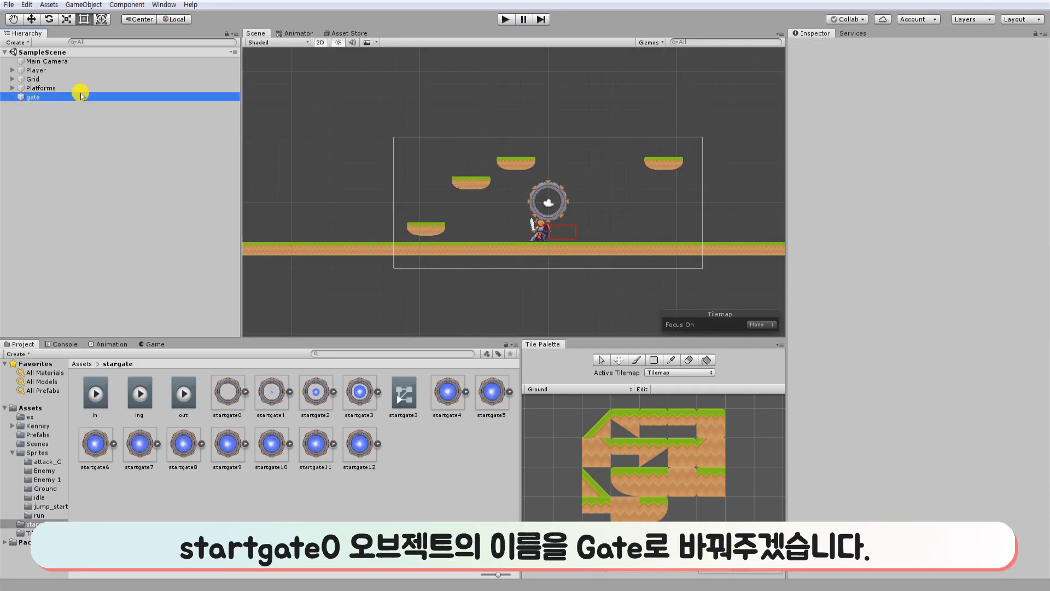
pyautogui.click(82, 97)
pyautogui.press('Return')
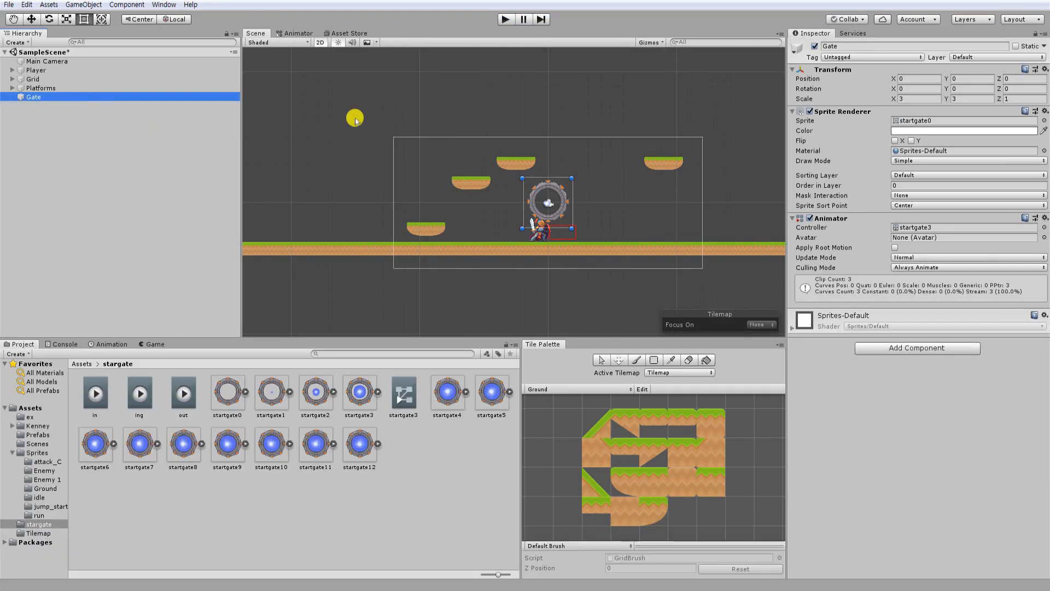
# Move the Gate onto the ground beyond the left side of the camera frame, at about X -16.85, Y -1.07.
pyautogui.moveTo(547, 189); pyautogui.dragTo(339, 207)
pyautogui.click(425, 315)
pyautogui.click(340, 211)
# Add a Box Collider 2D component and the Teleport script to the Gate object.
pyautogui.click(922, 348)
pyautogui.write('box')
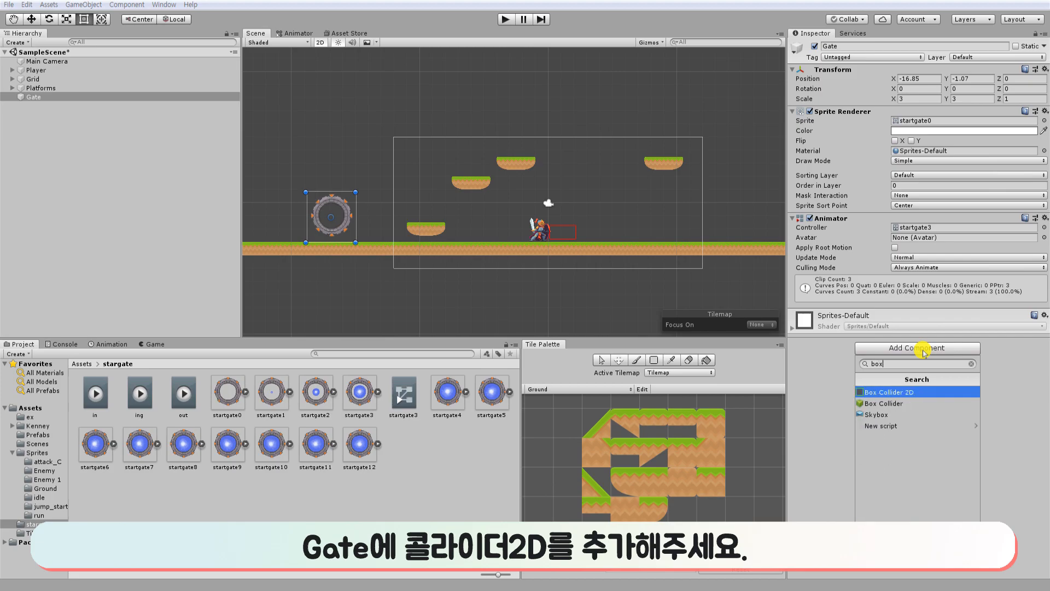
pyautogui.press('Return')
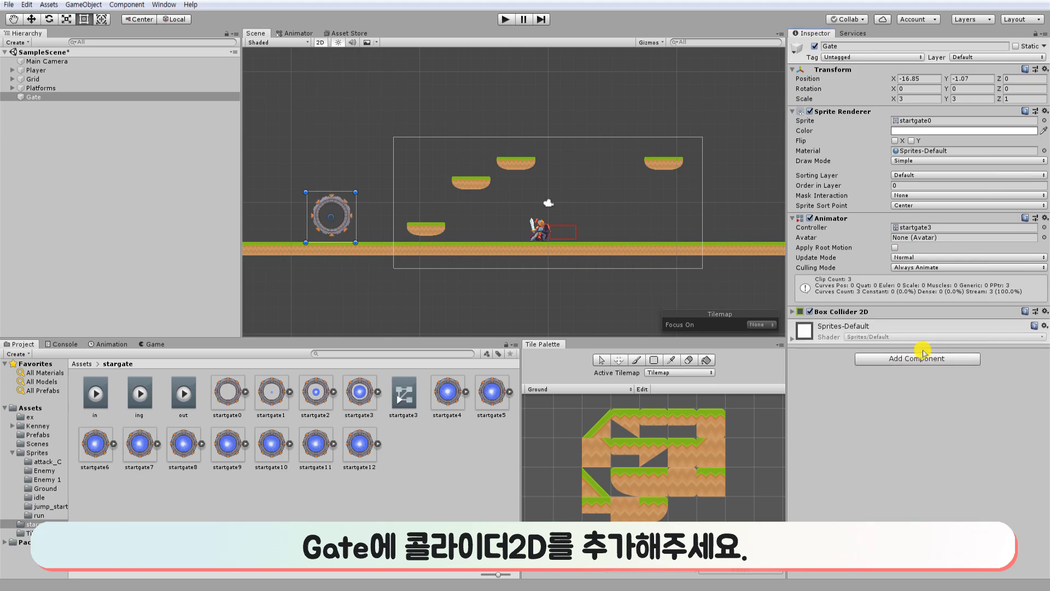
pyautogui.click(871, 360)
pyautogui.write('telep')
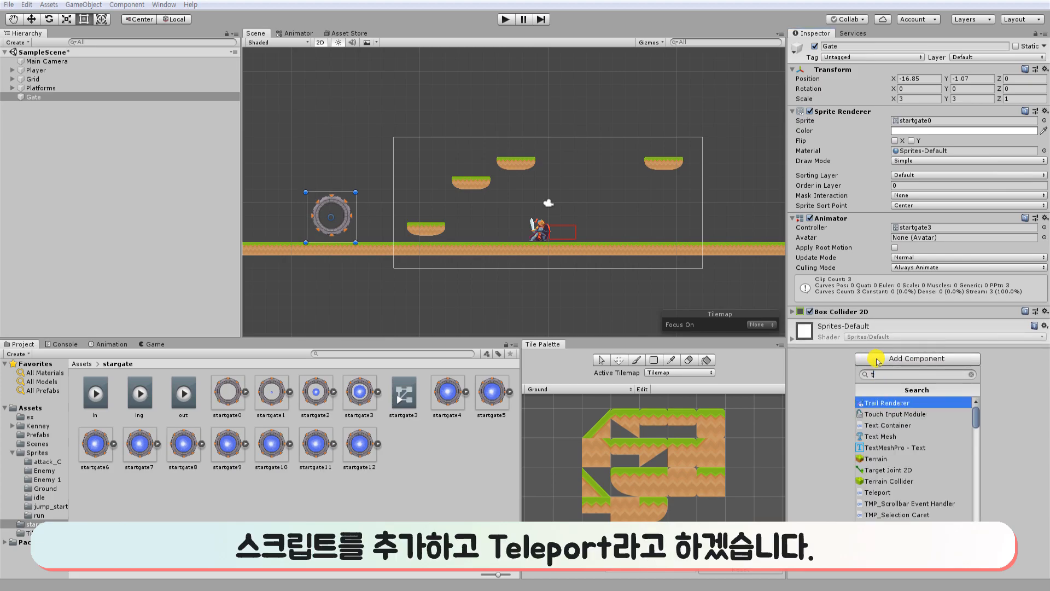
pyautogui.press('Return')
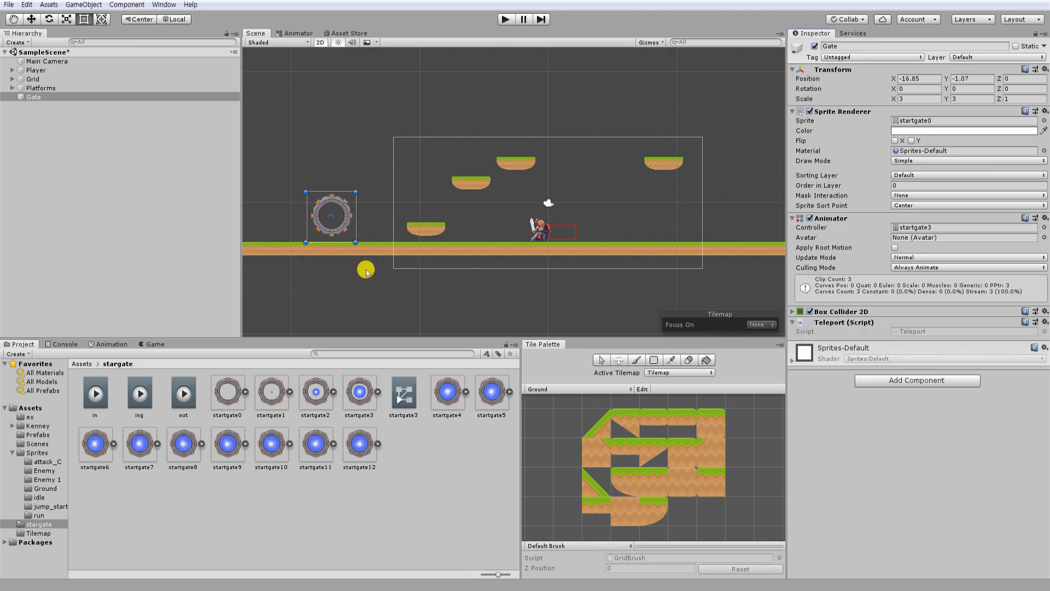
# Turn on Is Trigger for the Gate's Box Collider 2D and open the Teleport script in the code editor.
pyautogui.click(793, 311)
pyautogui.click(895, 347)
pyautogui.doubleClick(910, 440)
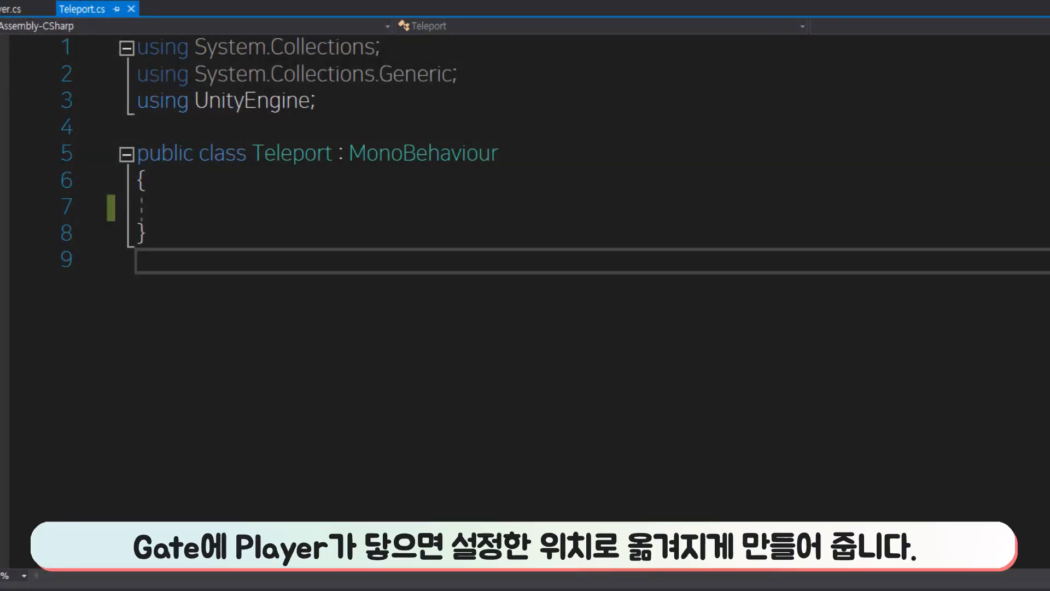
# Declare a public GameObject variable named targetobj in the Teleport class and save the script.
pyautogui.click(420, 185)
pyautogui.click(424, 207)
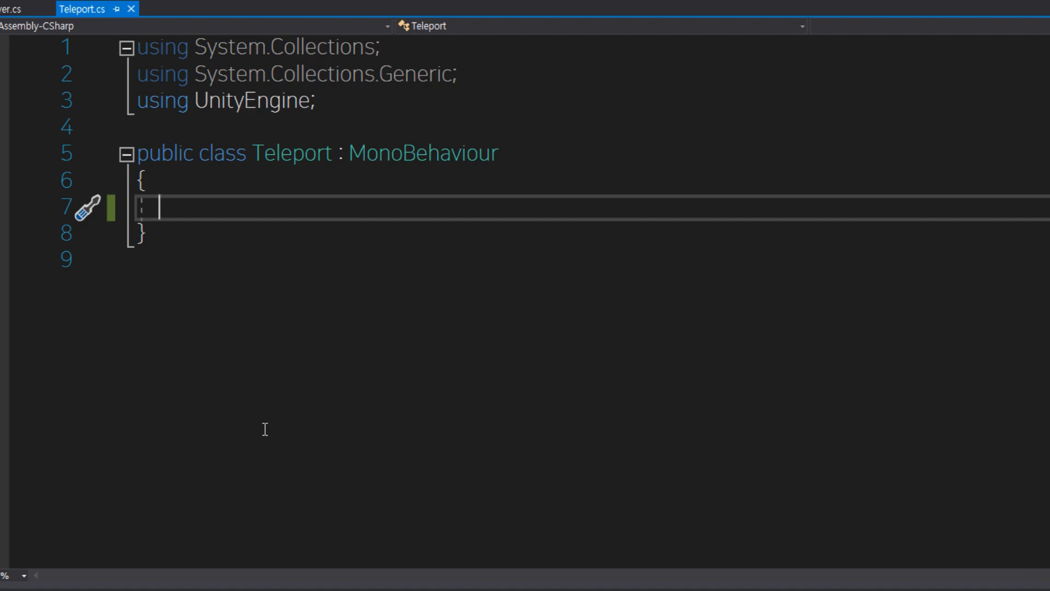
pyautogui.write('public GameObject targetobj;')
pyautogui.press('Return')
pyautogui.hotkey('ctrl', 's')
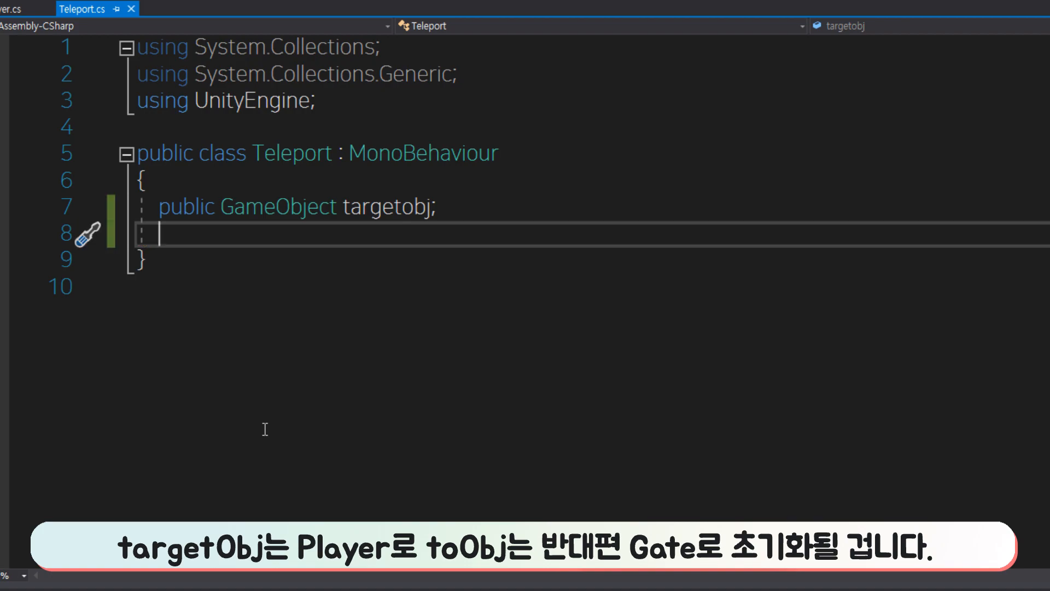
# Declare a second public GameObject variable named toObj in the Teleport class.
pyautogui.press('Return')
pyautogui.write('public ga')
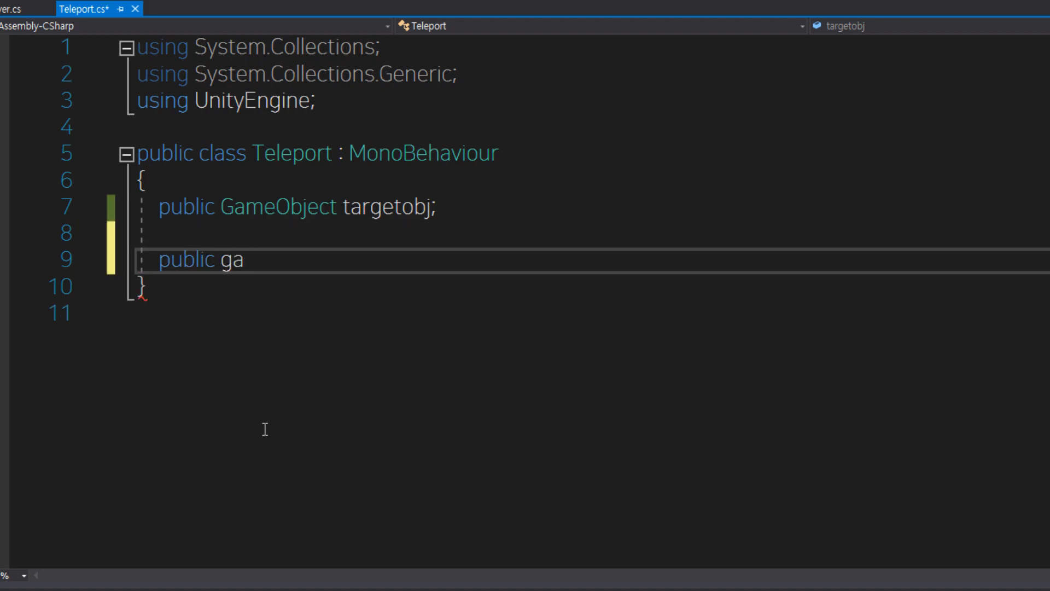
pyautogui.press('Tab')
pyautogui.write('toObj;')
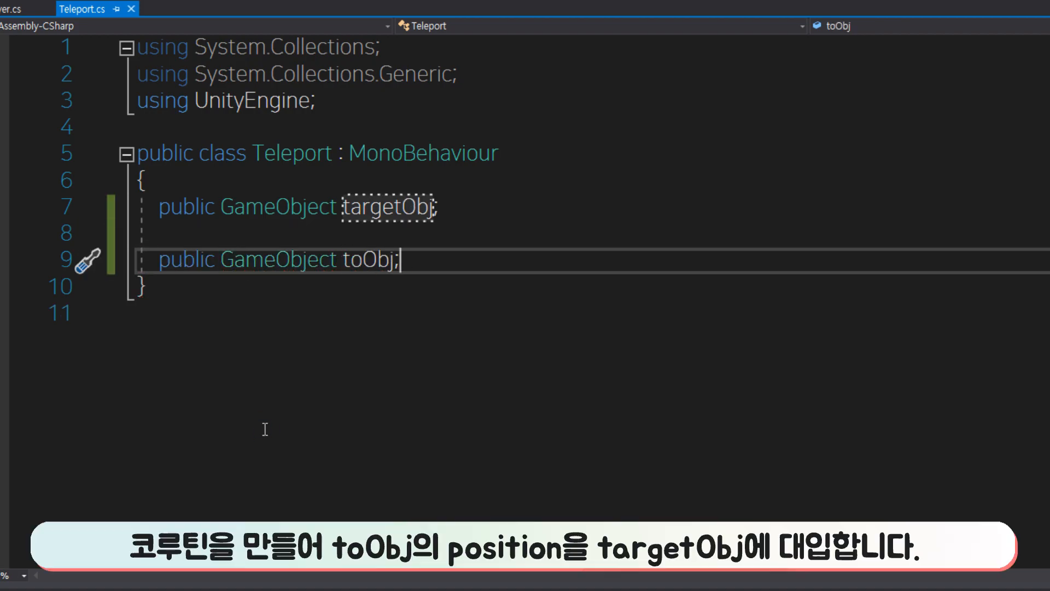
# Add an IEnumerator coroutine named TeleportRoutine() below the variables, with yield return null; in its body.
pyautogui.press('Return')
pyautogui.press('Return')
pyautogui.write('ie')
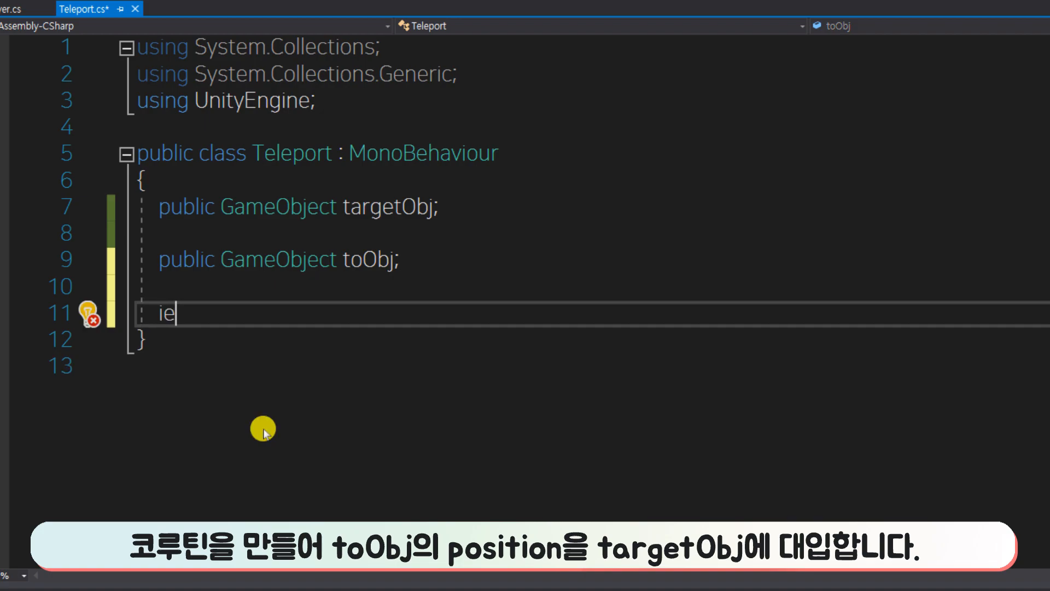
pyautogui.press('Tab')
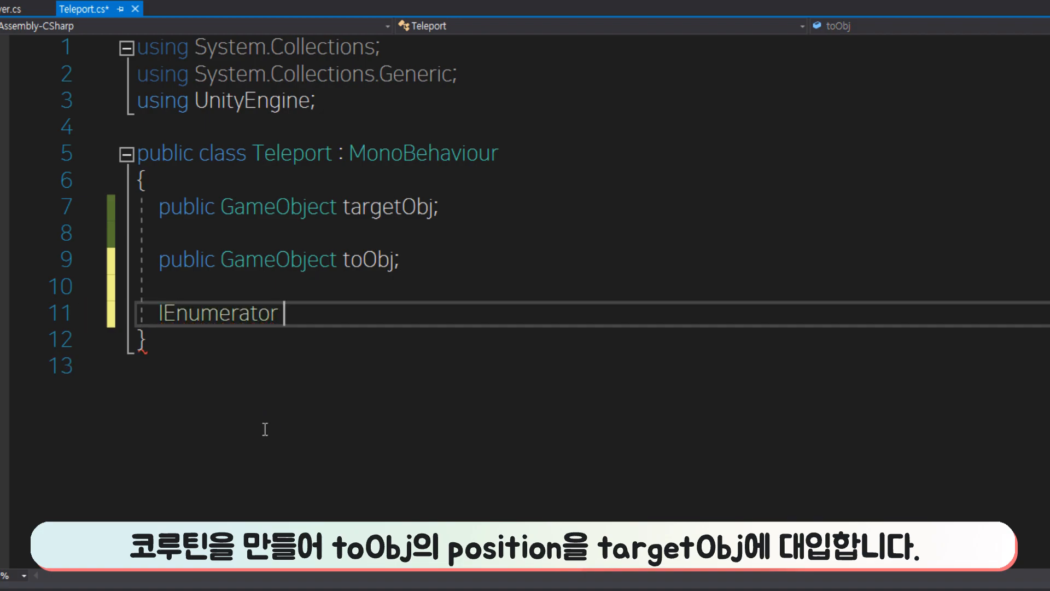
pyautogui.write('Telepor')
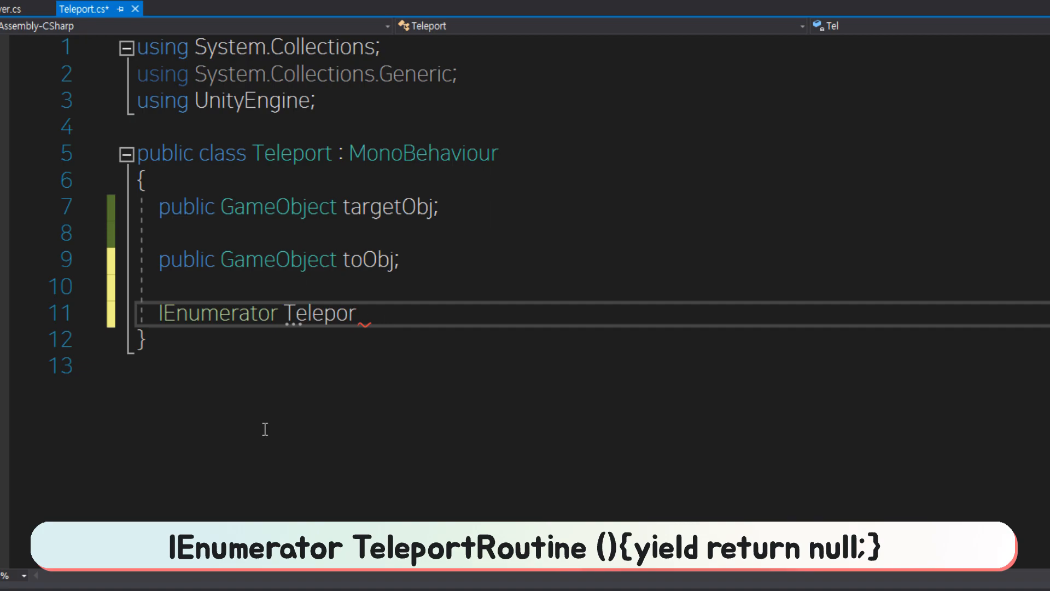
pyautogui.write('t')
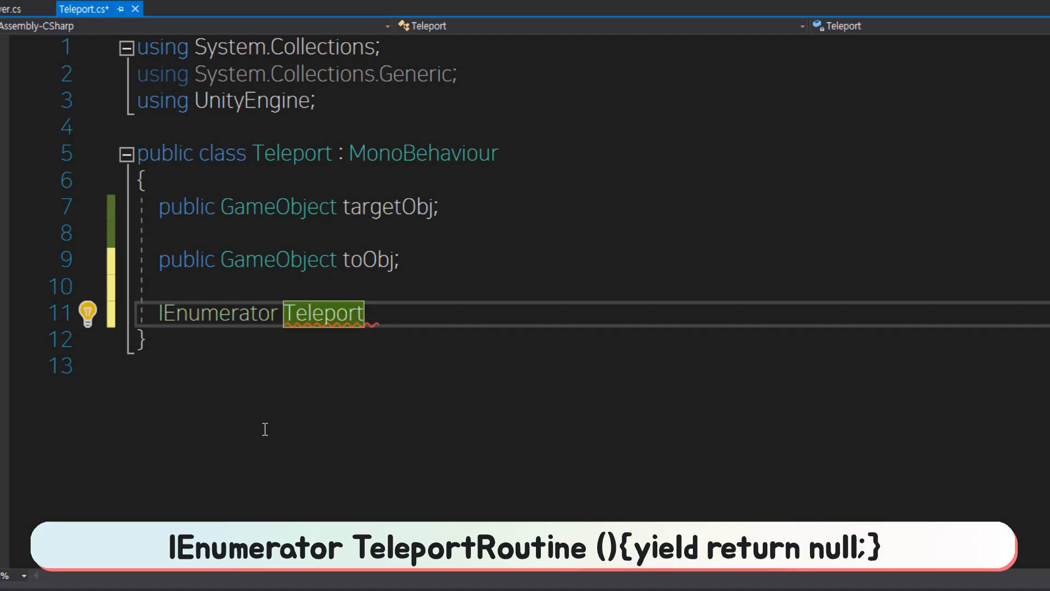
pyautogui.write('Routine()')
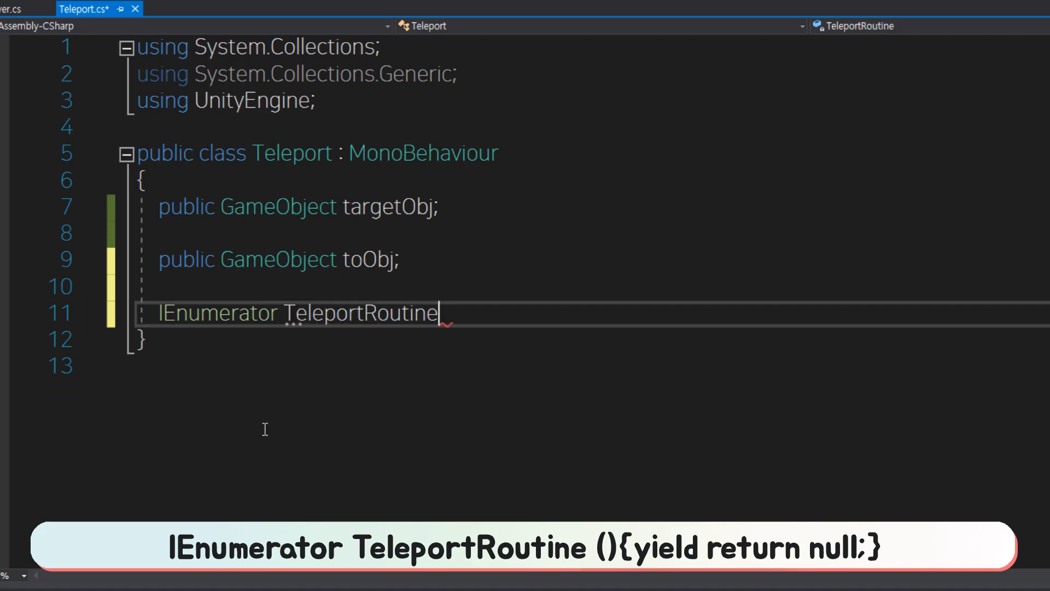
pyautogui.press('Return')
pyautogui.write('{')
pyautogui.press('Return')
pyautogui.write('yield ')
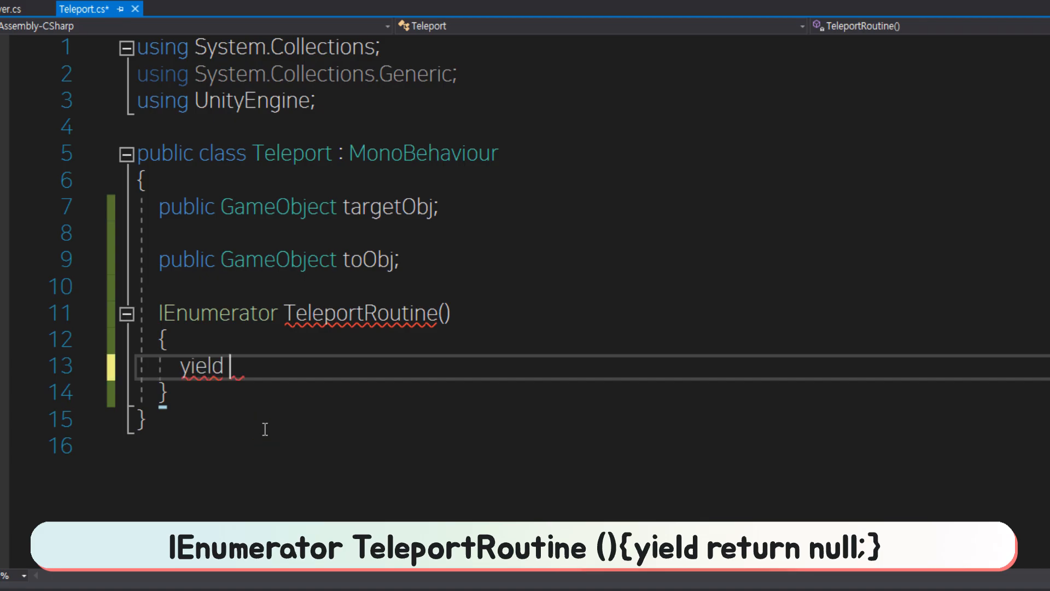
pyautogui.write('return nn')
pyautogui.write('ll;')
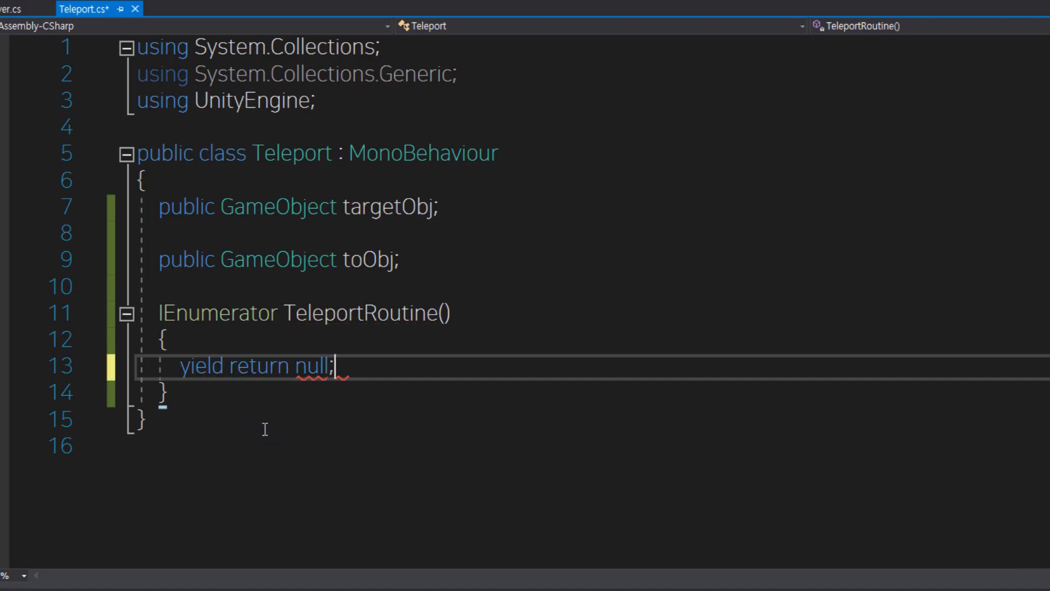
# Make TeleportRoutine set targetObj.transform.position to toObj.transform.position after the yield.
pyautogui.press('Return')
pyautogui.write('targetObj')
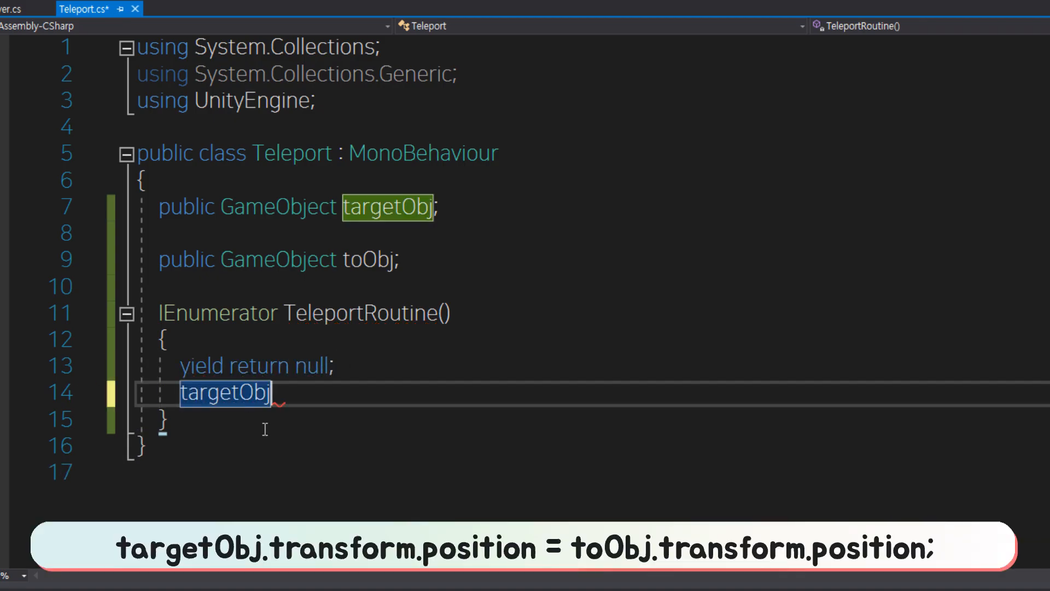
pyautogui.write('.transform.position = to')
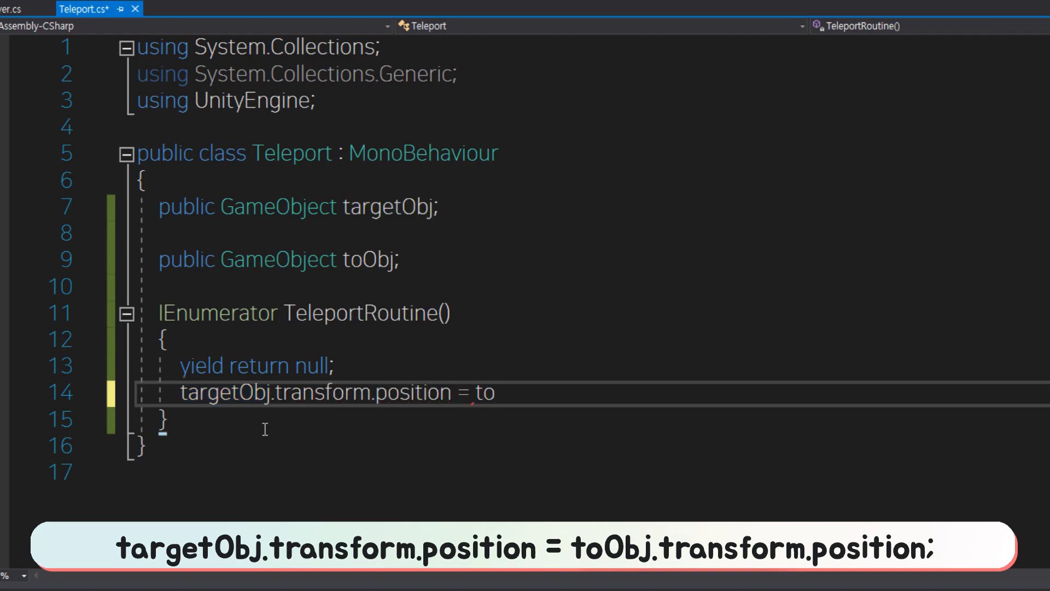
pyautogui.write('Obj.transform.position;')
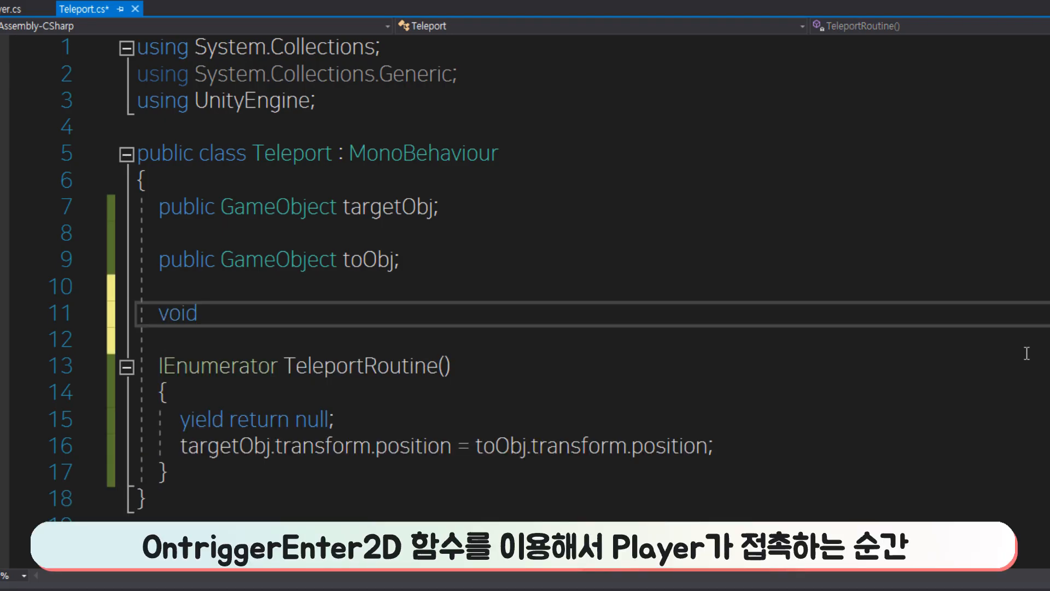
# Insert an OnTriggerEnter2D(Collider2D collision) method between the toObj variable and the TeleportRoutine coroutine.
pyautogui.write('ontrigger')
pyautogui.press('Tab')
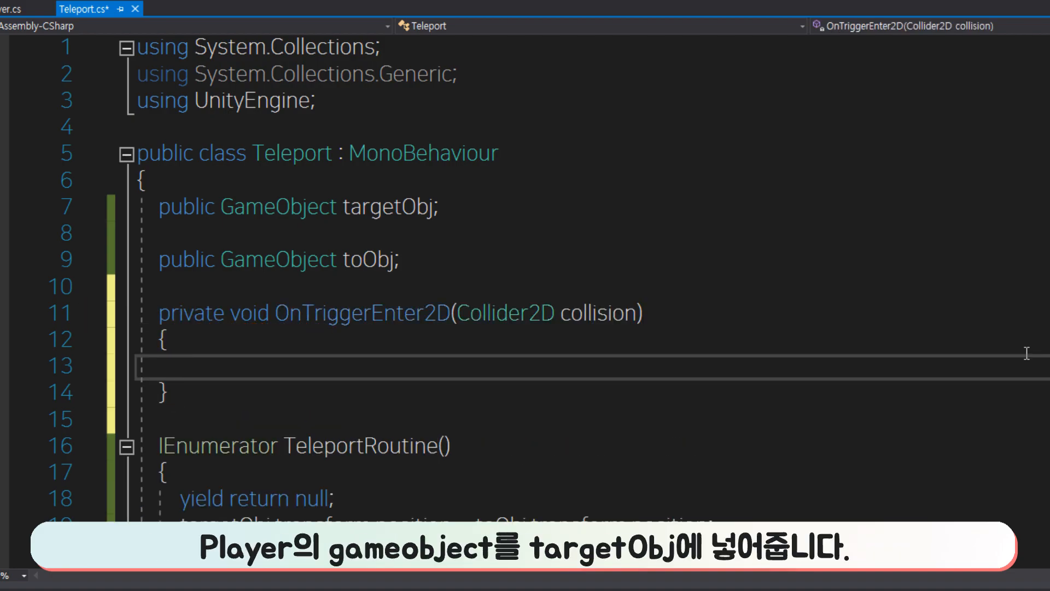
# In OnTriggerEnter2D, assign collision.gameObject to targetObj if collision.CompareTag("Player") is true, and save the script.
pyautogui.write('if(collision.ta')
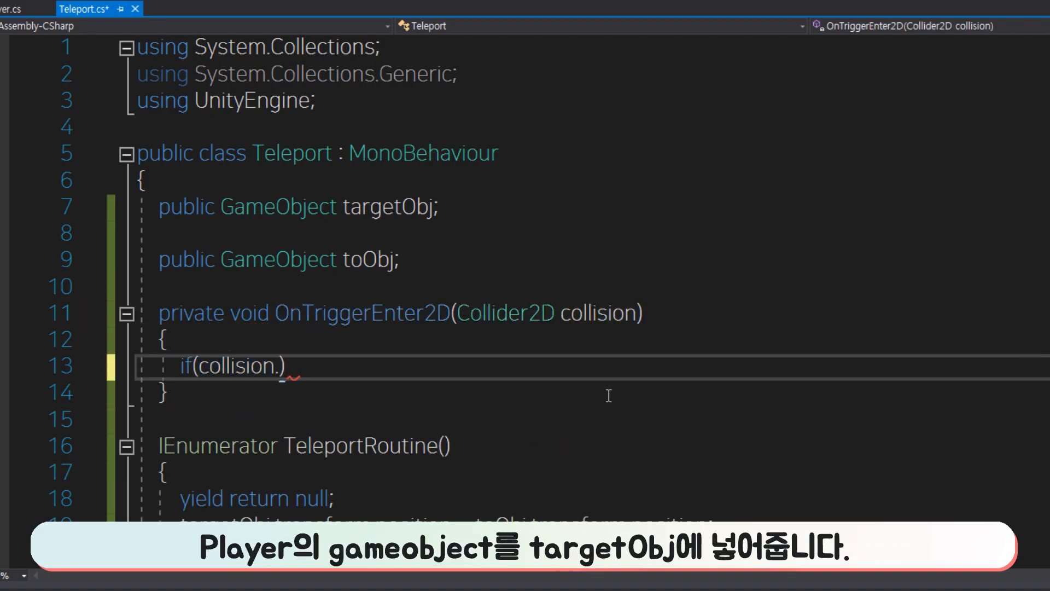
pyautogui.write('mpareTag("Player")')
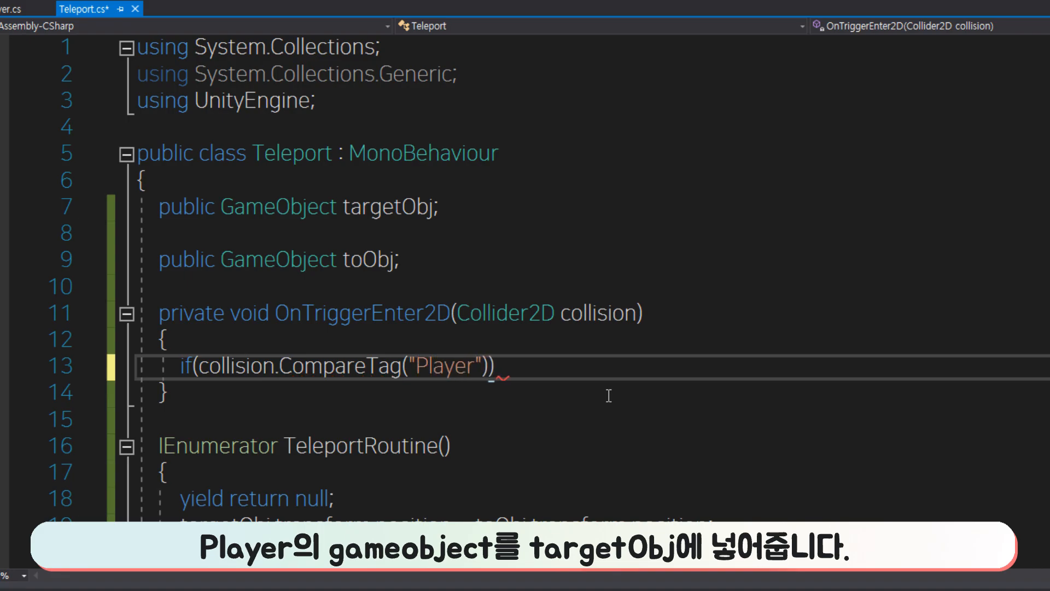
pyautogui.press('Return')
pyautogui.write('{')
pyautogui.press('Return')
pyautogui.write('targetObj ')
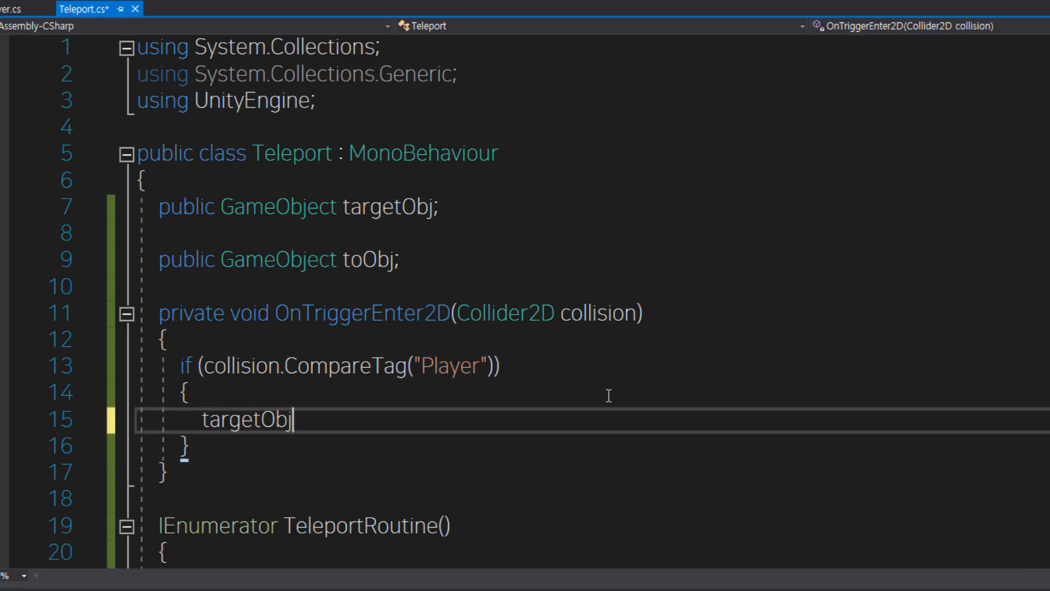
pyautogui.write('= collision.gameObject;')
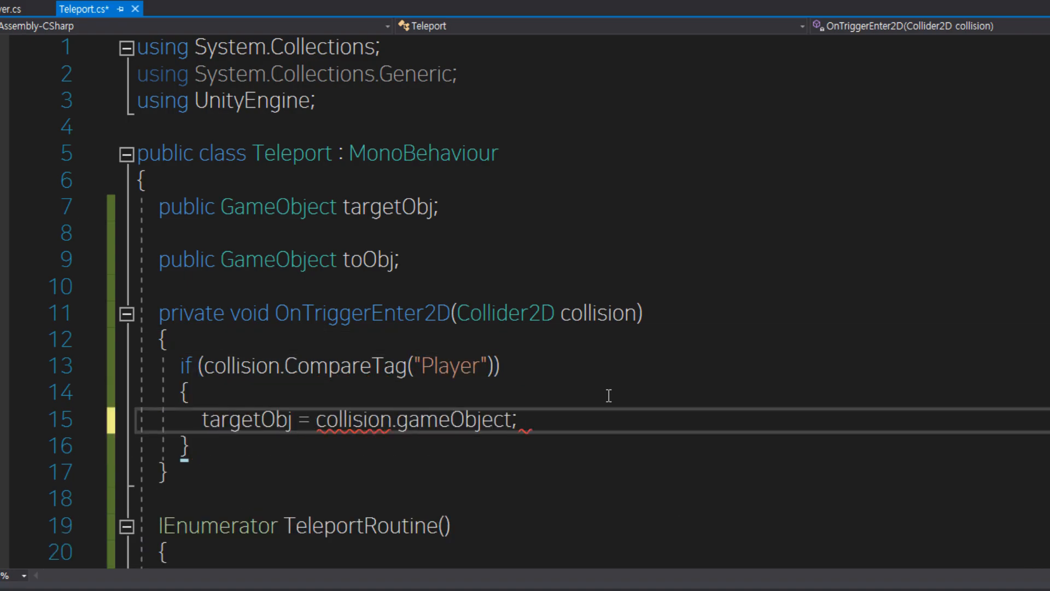
pyautogui.scroll(-2, 494, 385)
pyautogui.hotkey('ctrl', 's')
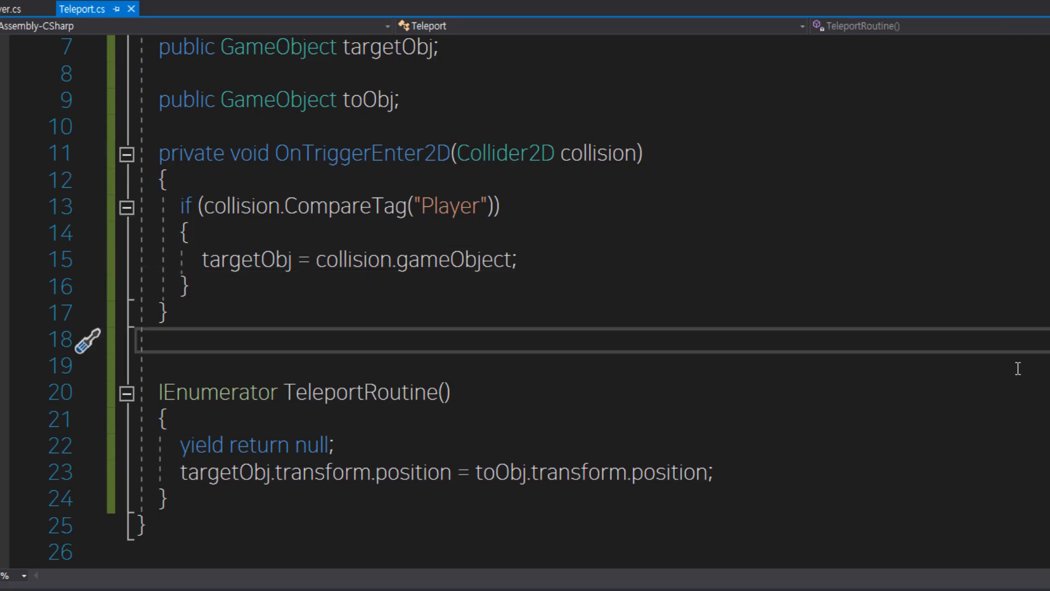
# Insert an OnTriggerStay2D(Collider2D collision) method above the TeleportRoutine coroutine and save the script.
pyautogui.press('Return')
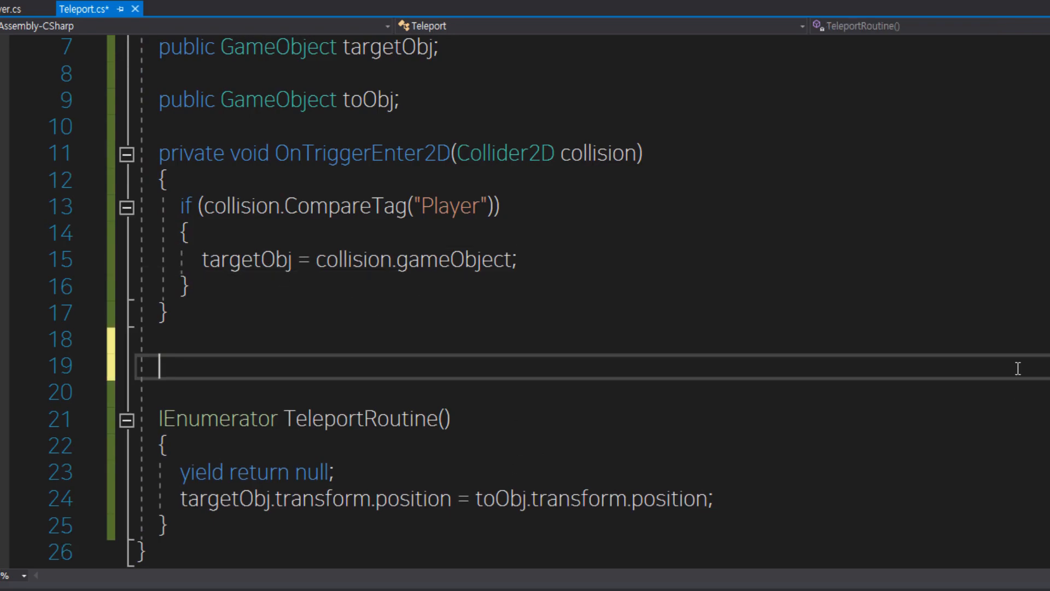
pyautogui.write('void ontri')
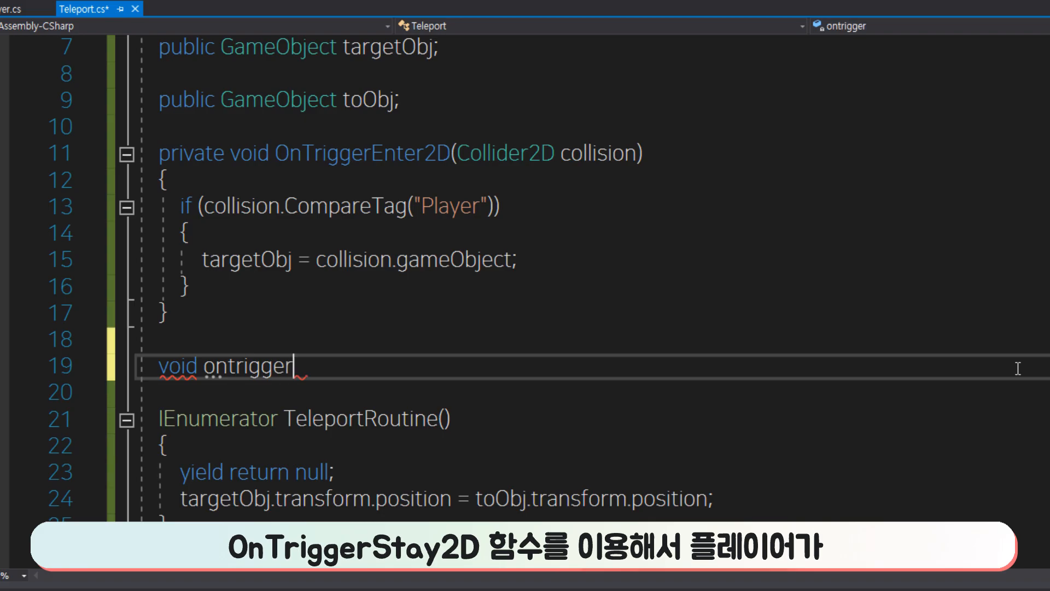
pyautogui.write('gger')
pyautogui.press('Return')
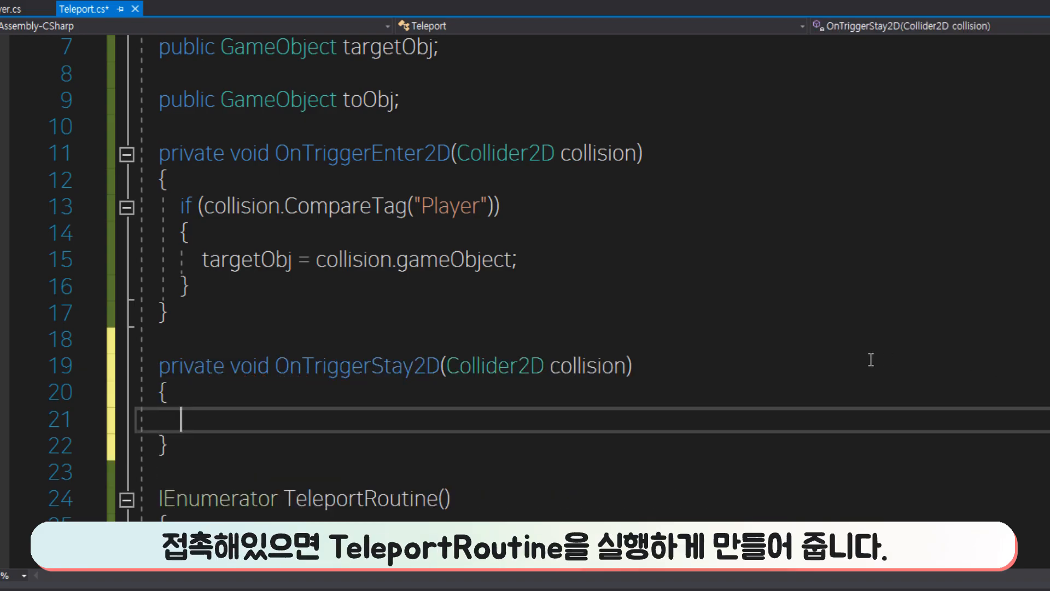
pyautogui.scroll(-1, 874, 359)
pyautogui.hotkey('ctrl', 's')
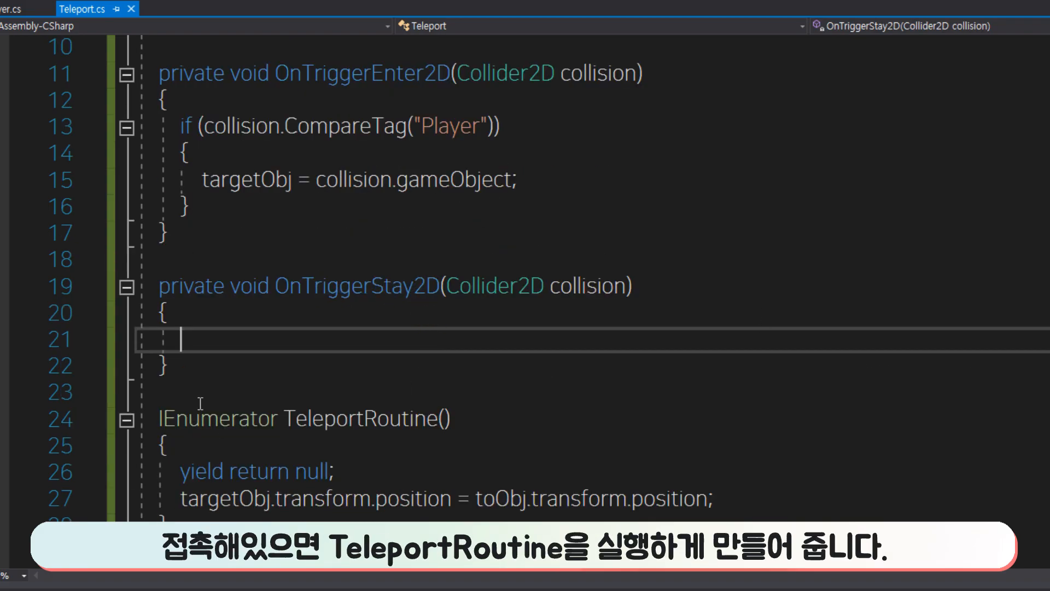
# Add an if block checking collision.CompareTag("Player") inside OnTriggerStay2D and save the script.
pyautogui.write('if((')
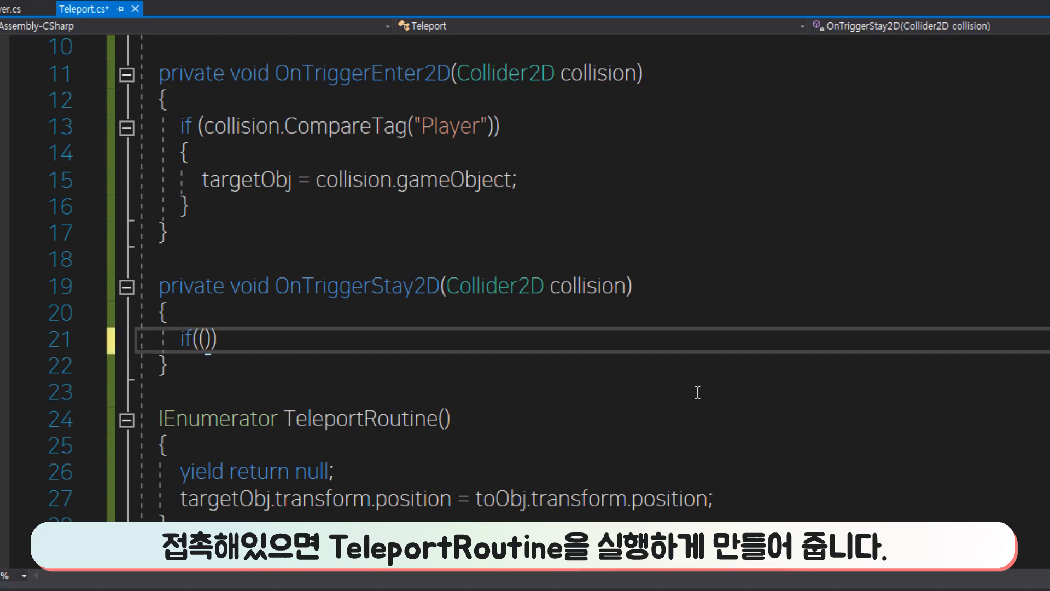
pyautogui.press('BackSpace')
pyautogui.write('collision.CompareTag()')
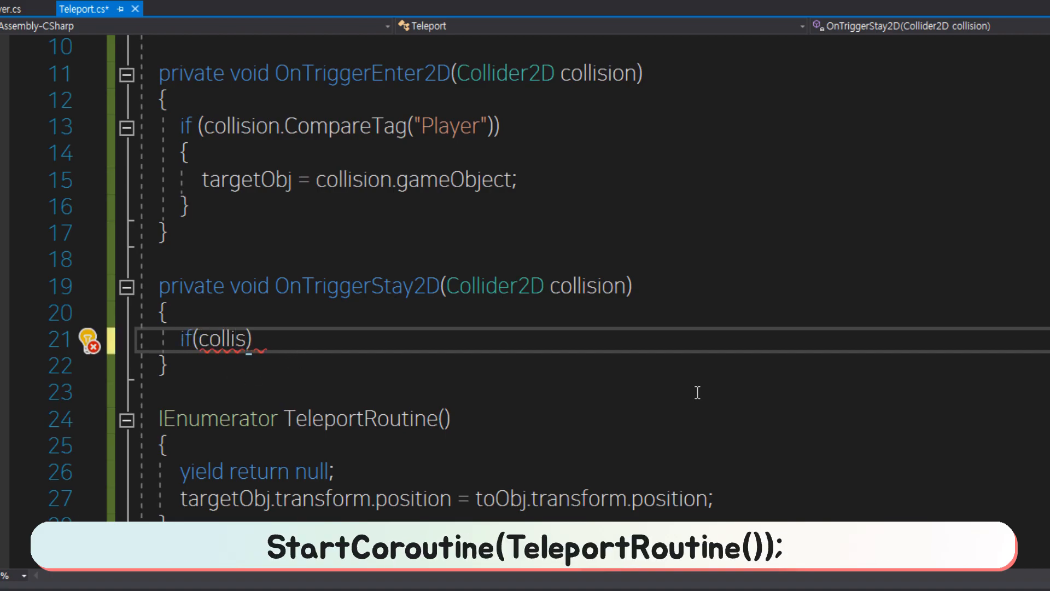
pyautogui.press('Left')
pyautogui.write('"Player')
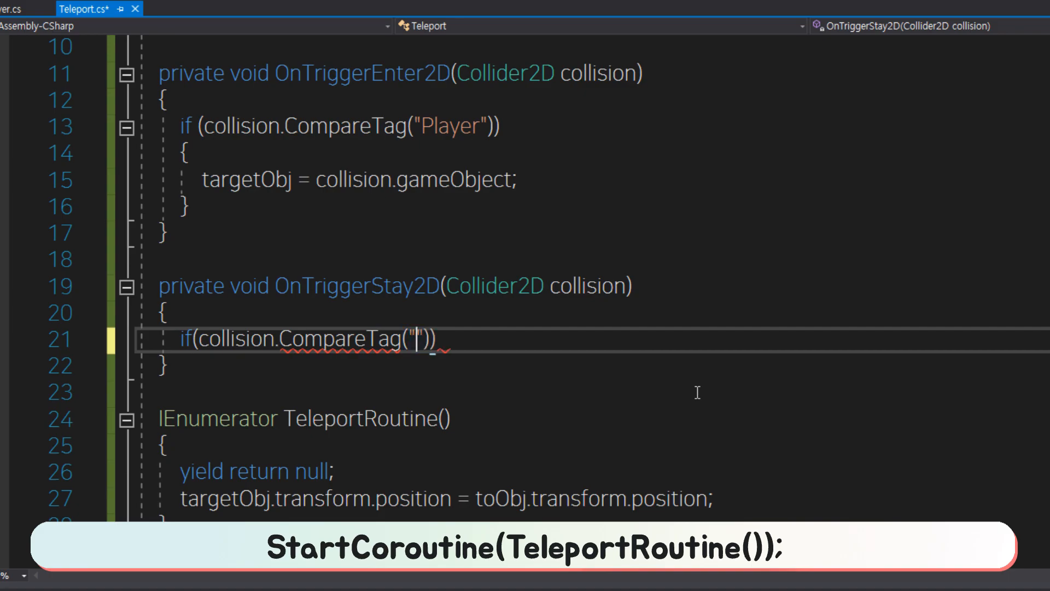
pyautogui.press('End')
pyautogui.press('Return')
pyautogui.write('{')
pyautogui.press('Return')
pyautogui.hotkey('ctrl', 's')
# Call StartCoroutine(TeleportRoutine()); inside the if block of OnTriggerStay2D.
pyautogui.write('StartCoroutine();')
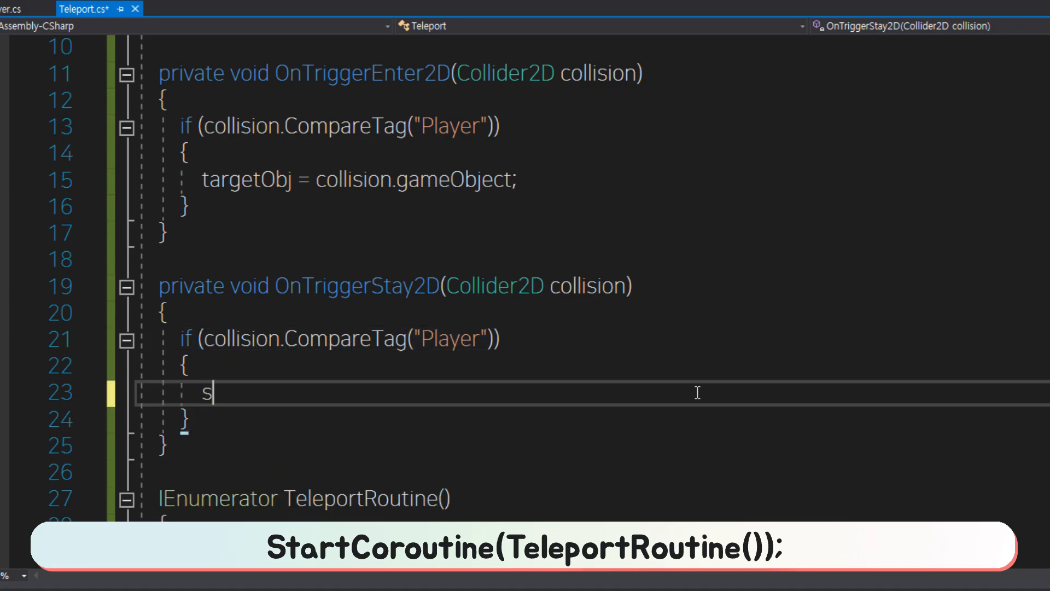
pyautogui.press('Left')
pyautogui.press('Left')
pyautogui.write('tel')
pyautogui.press('Tab')
pyautogui.hotkey('ctrl', 'z')
pyautogui.press('Tab')
pyautogui.moveTo(697, 392); pyautogui.dragTo(727, 366)
pyautogui.scroll(-3, 621, 392)
pyautogui.click(518, 244)
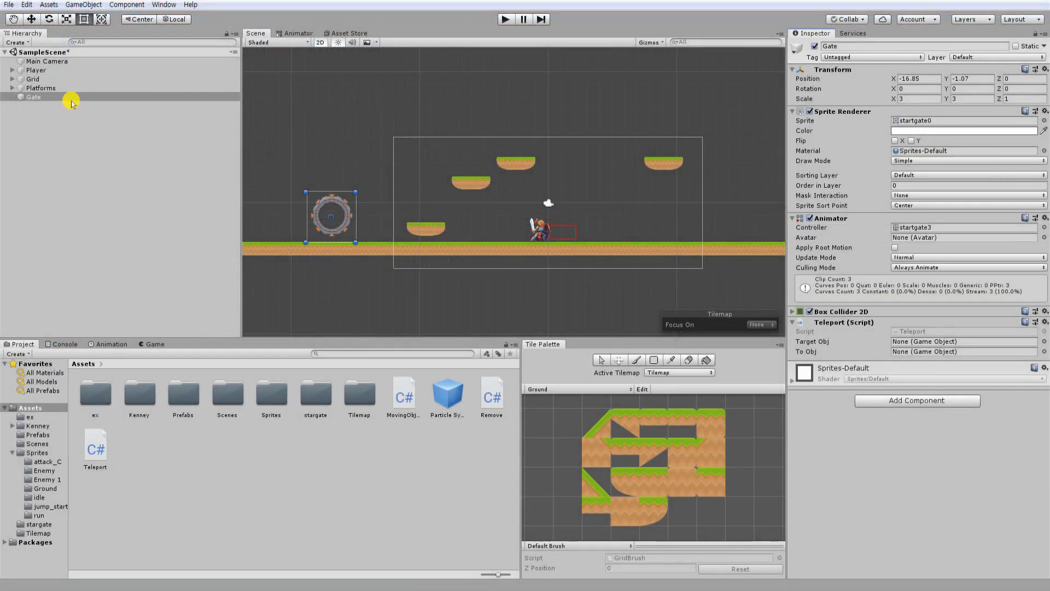
# Duplicate the Gate onto the upper-right platform at about X 9.09, Y 5.46, and assign the copy as the original Gate's To Obj.
pyautogui.hotkey('ctrl', 'd')
pyautogui.moveTo(342, 200); pyautogui.dragTo(675, 115)
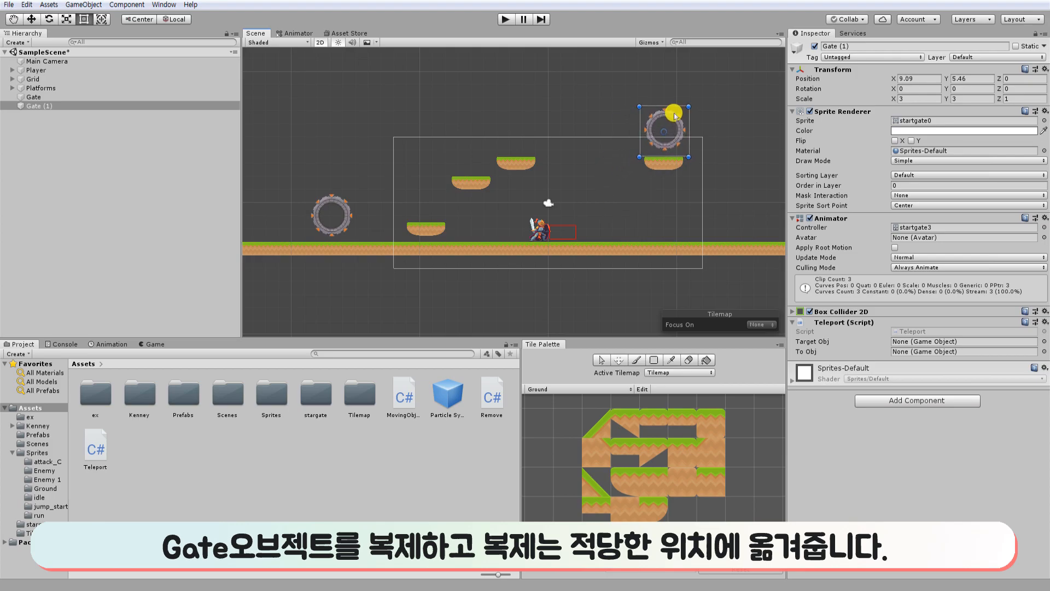
pyautogui.click(77, 97)
pyautogui.moveTo(82, 106); pyautogui.dragTo(925, 355)
# Play-test the teleport from Gate to Gate (1) by moving and jumping with the Player, and stop the game.
pyautogui.click(505, 19)
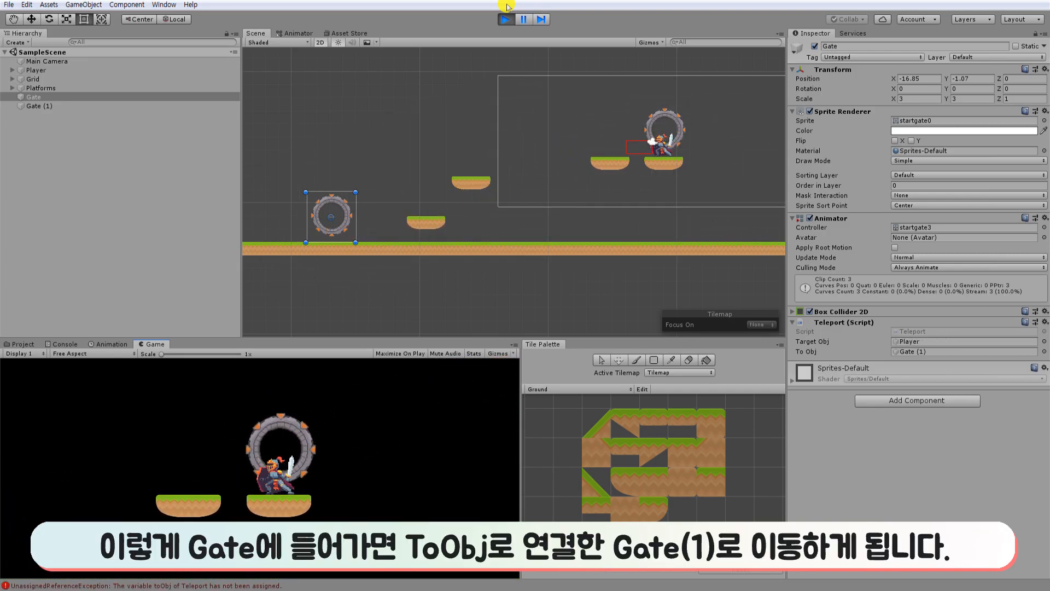
pyautogui.press('Left')
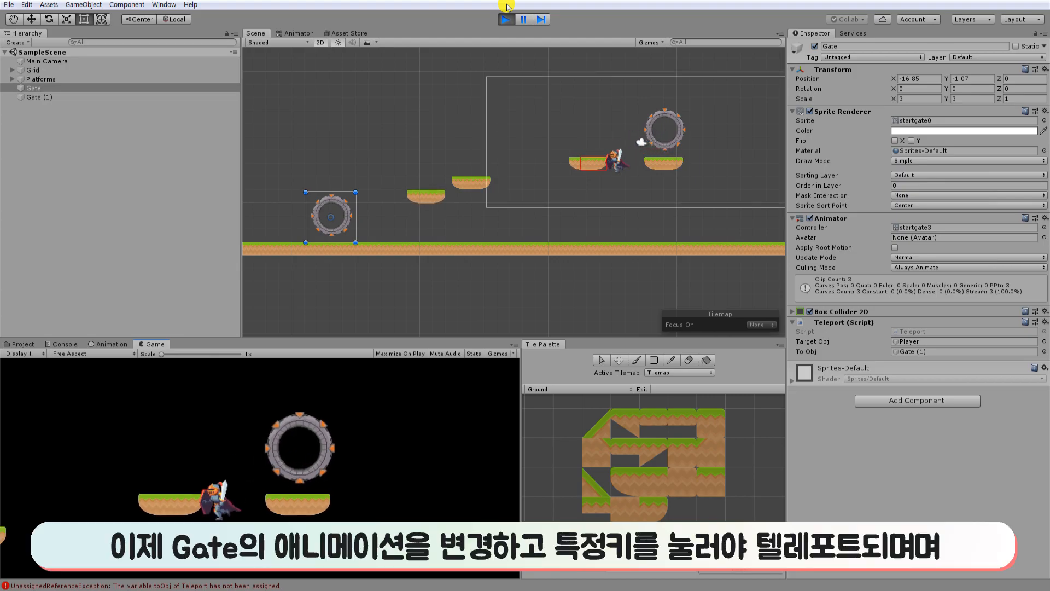
pyautogui.press('space')
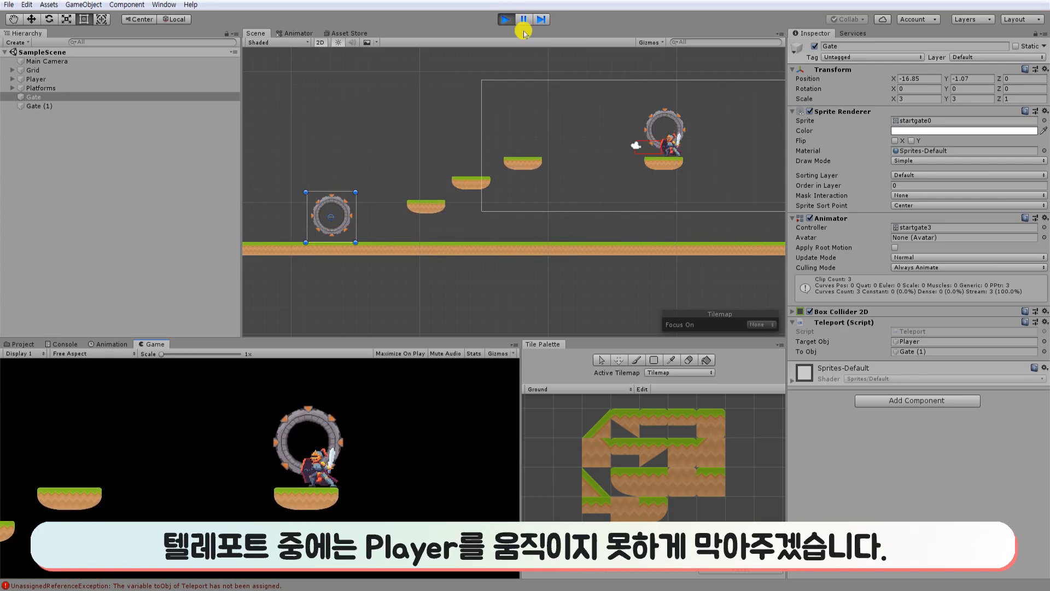
pyautogui.click(507, 22)
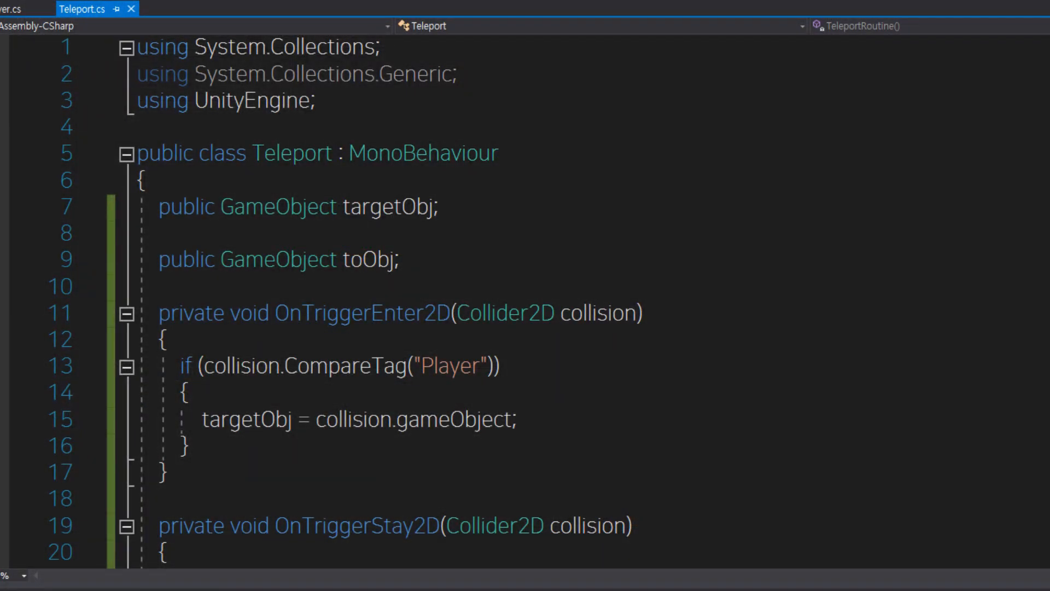
# Add && Input.GetKeyDown(KeyCode.UpArrow) to the if condition in OnTriggerStay2D and save the script.
pyautogui.scroll(-3, 562, 438)
pyautogui.click(494, 339)
pyautogui.write('&& Input.')
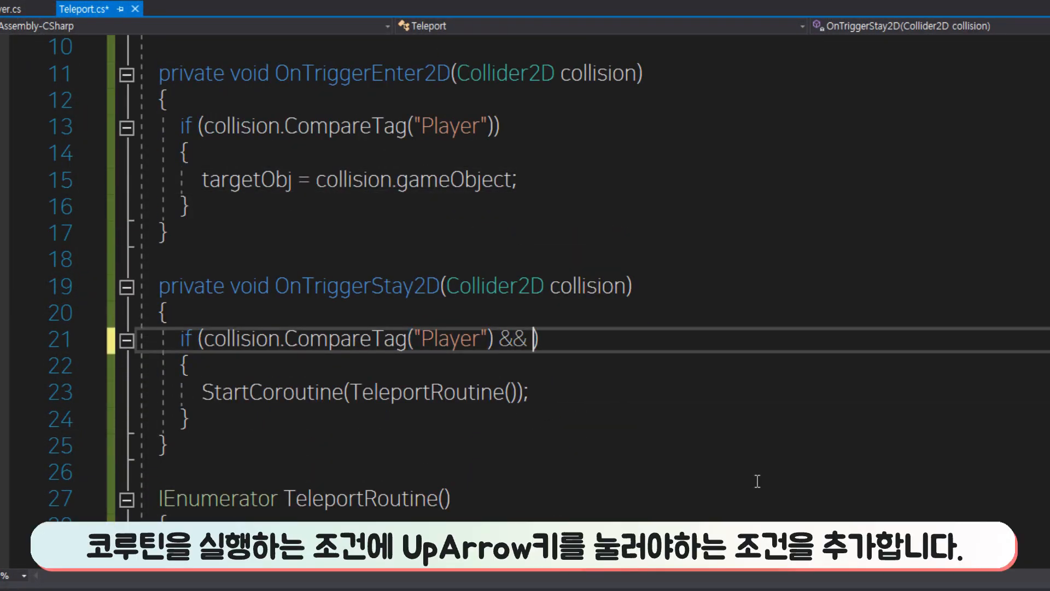
pyautogui.write('getKeyDown(key')
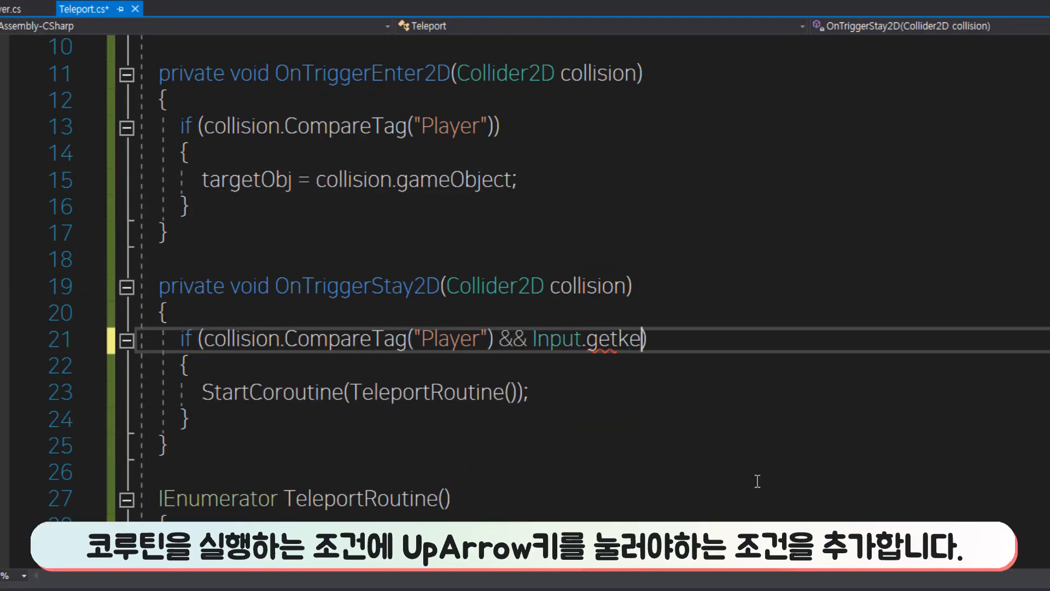
pyautogui.write('Code.')
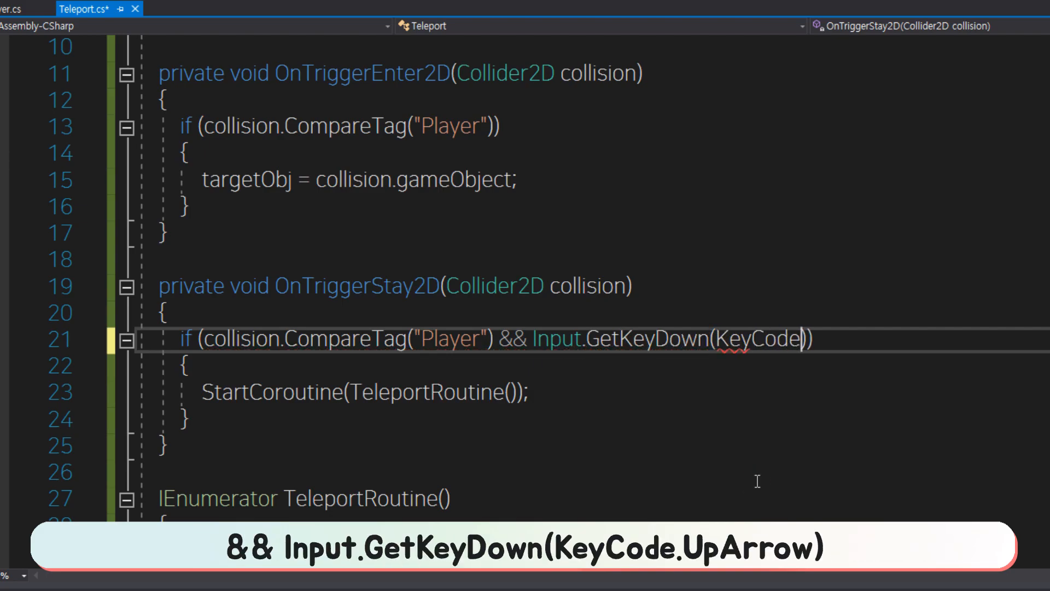
pyautogui.write('up')
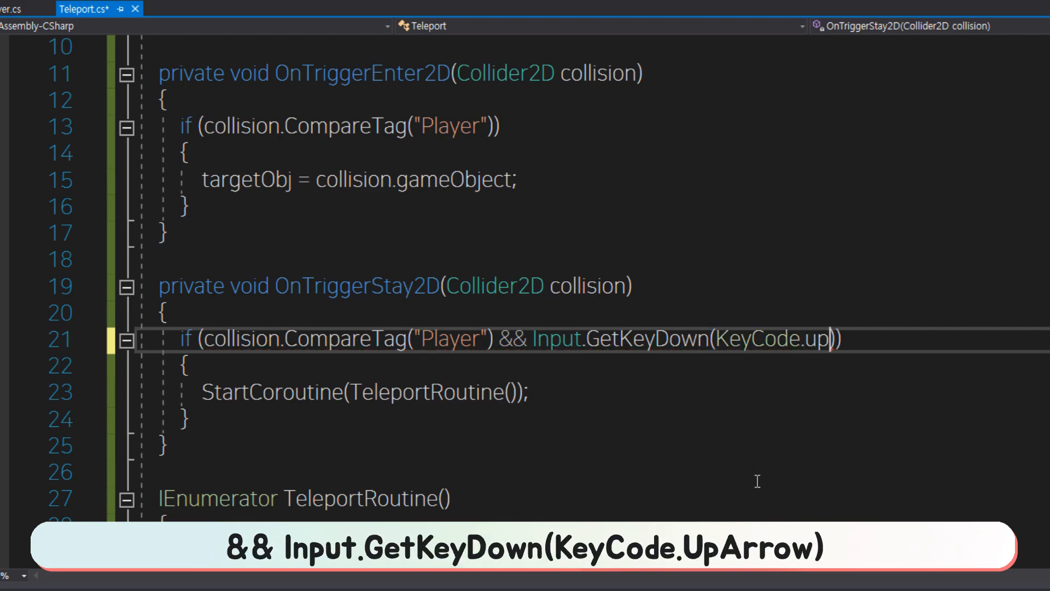
pyautogui.write('ar')
pyautogui.press('Tab')
pyautogui.hotkey('ctrl', 's')
# Declare an Animator animator; field below the toObj field of the Teleport class.
pyautogui.scroll(3, 266, 436)
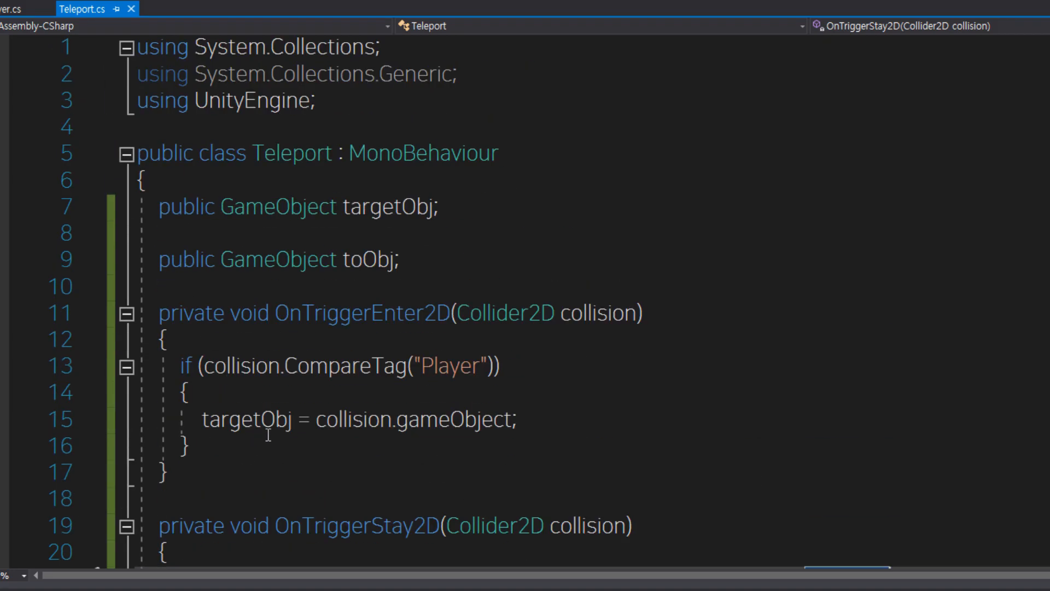
pyautogui.click(284, 294)
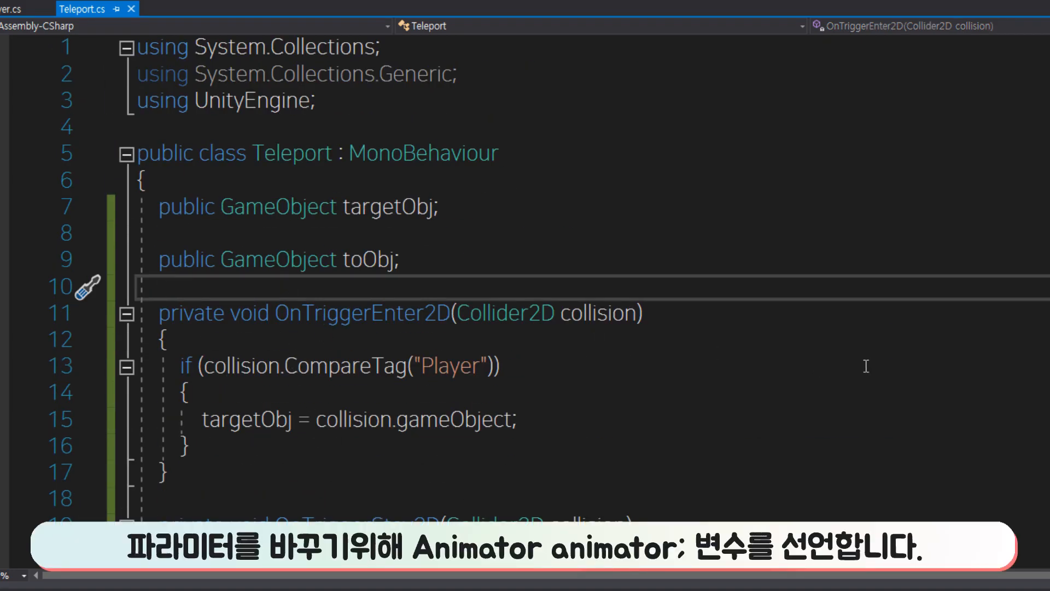
pyautogui.press('Return')
pyautogui.write("animator animator;'")
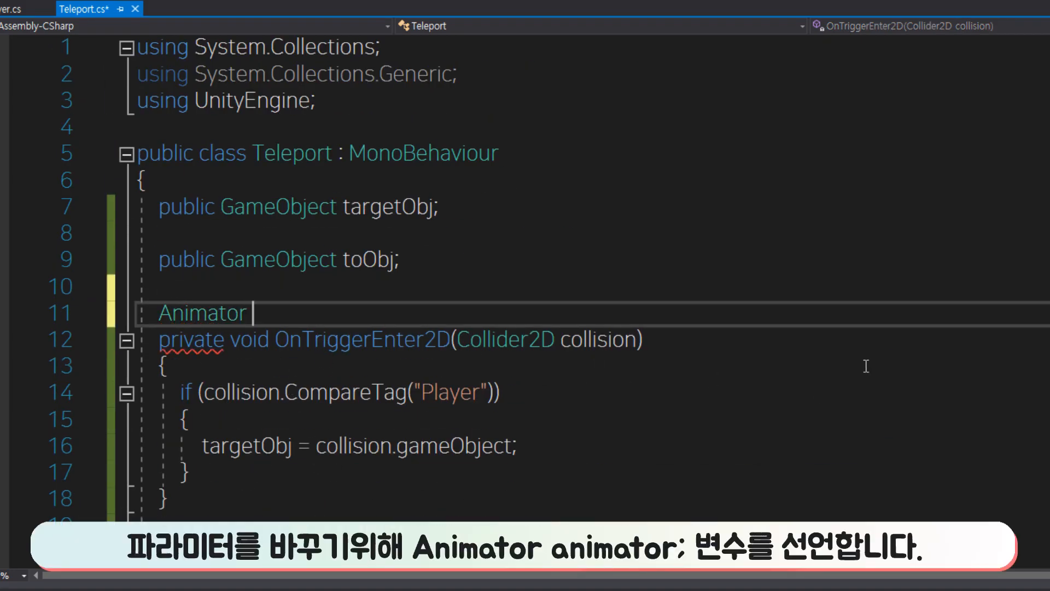
pyautogui.press('BackSpace')
# Insert a private void Start() method between the animator field and OnTriggerEnter2D.
pyautogui.scroll(-1, 633, 363)
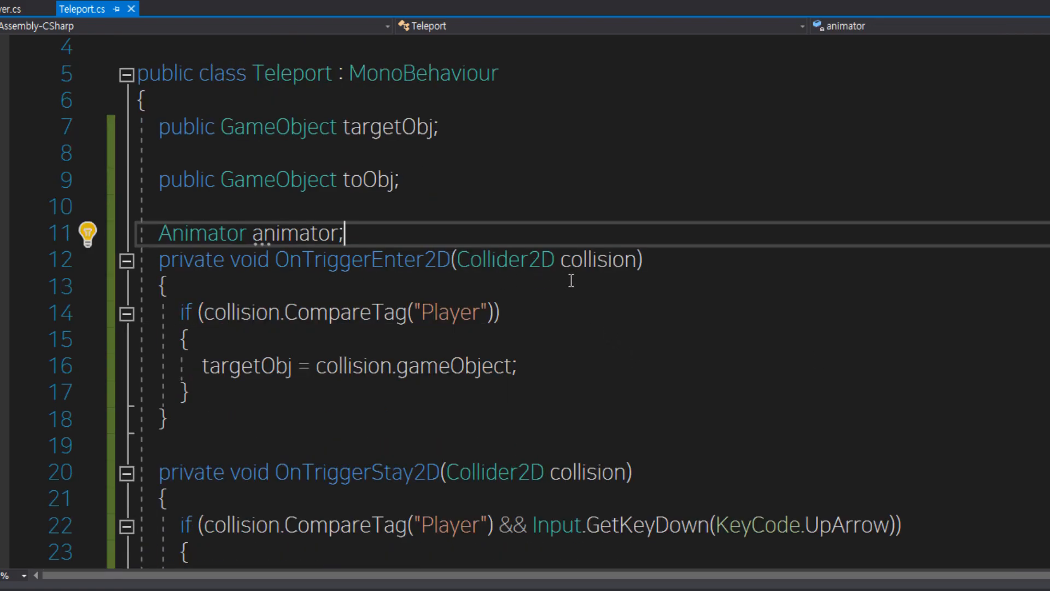
pyautogui.press('Return')
pyautogui.press('Return')
pyautogui.press('Return')
pyautogui.press('Up')
pyautogui.write('start')
pyautogui.press('Tab')
# Write animator = GetComponent<Animator>(); inside Start and save the script.
pyautogui.write('animator, = GetComponent(')
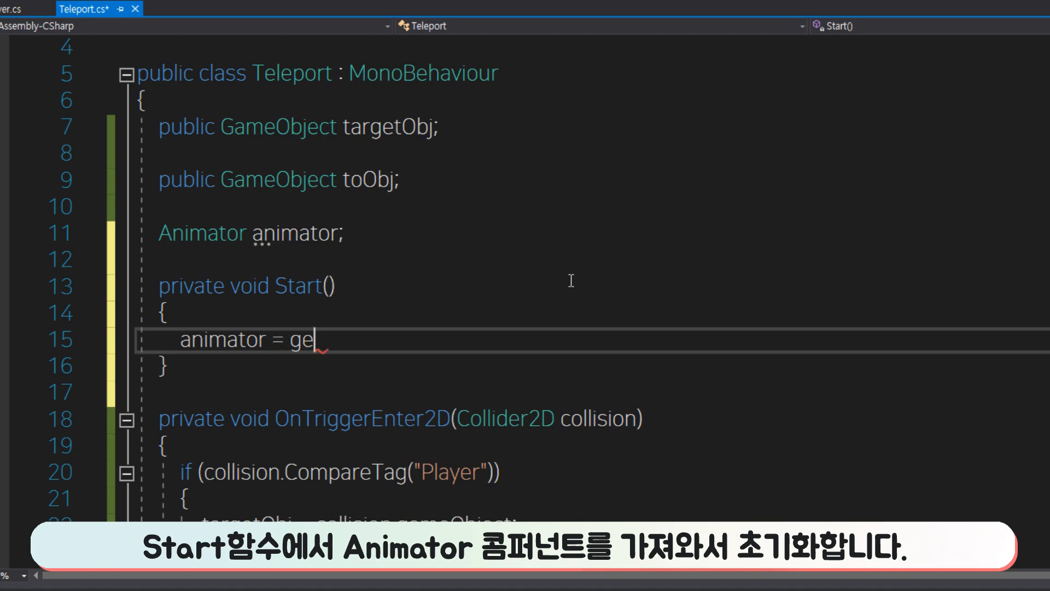
pyautogui.press('BackSpace')
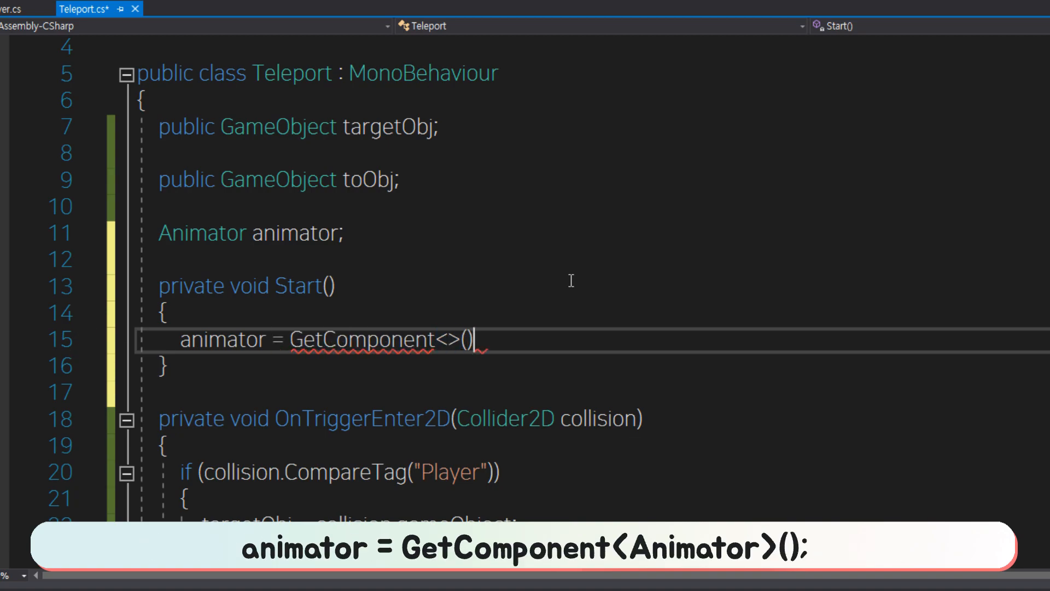
pyautogui.press('Right')
pyautogui.write('AnimatorUtility')
pyautogui.press('BackSpace')
pyautogui.press('BackSpace')
pyautogui.press('BackSpace')
pyautogui.press('BackSpace')
pyautogui.press('BackSpace')
pyautogui.press('BackSpace')
pyautogui.press('BackSpace')
pyautogui.press('BackSpace')
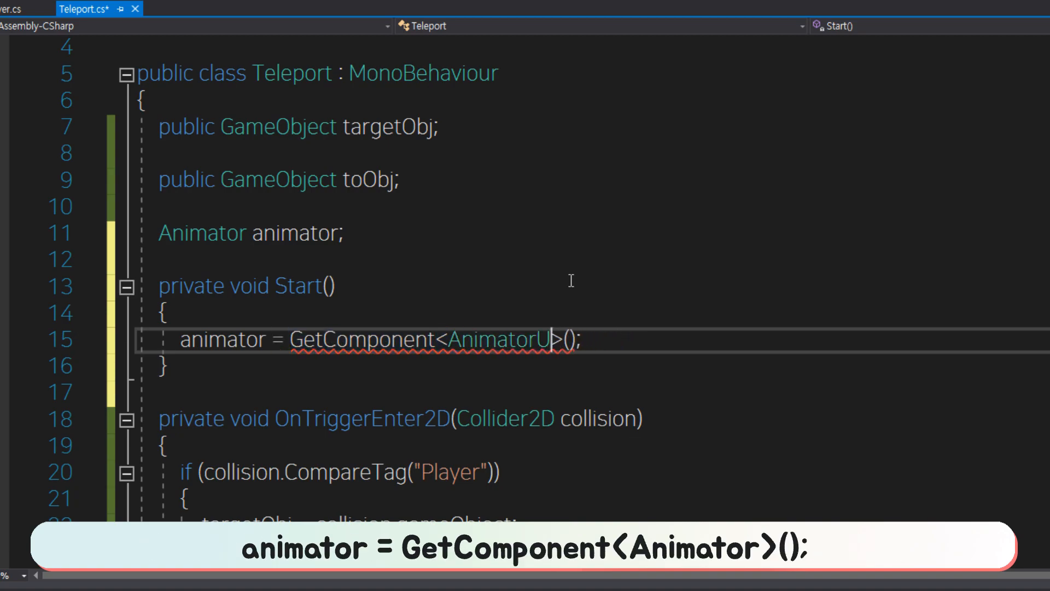
pyautogui.write('r')
pyautogui.press('Down')
pyautogui.hotkey('ctrl', 's')
pyautogui.click(249, 338)
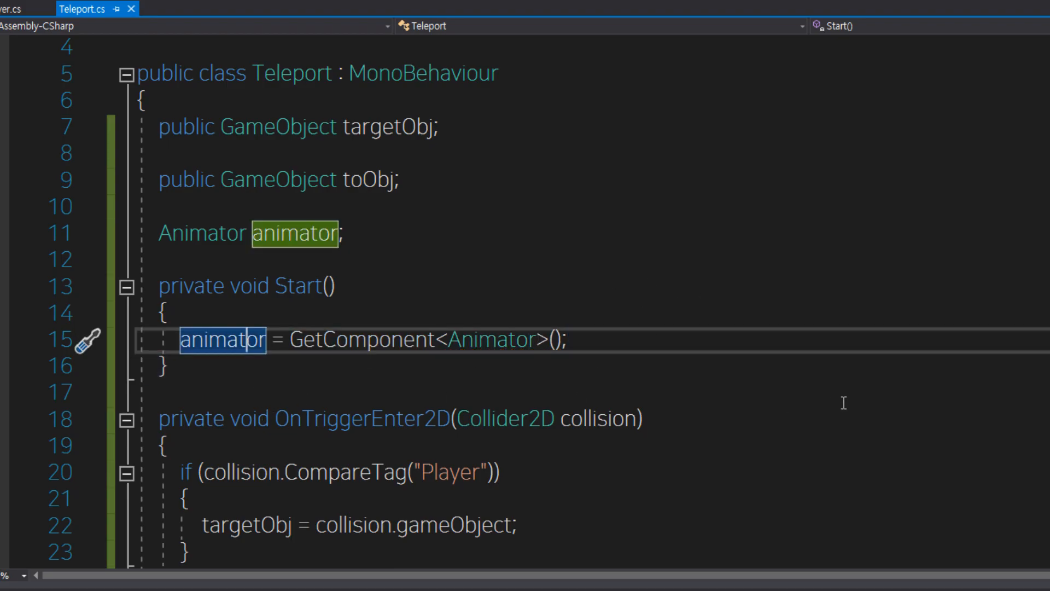
# Add animator.SetBool("gate",true); at the start of OnTriggerEnter2D, above the if block, and save the script.
pyautogui.click(842, 402)
pyautogui.scroll(-2, 821, 391)
pyautogui.click(194, 400)
pyautogui.press('Up')
pyautogui.press('Up')
pyautogui.press('Up')
pyautogui.press('Up')
pyautogui.press('Return')
pyautogui.write('an')
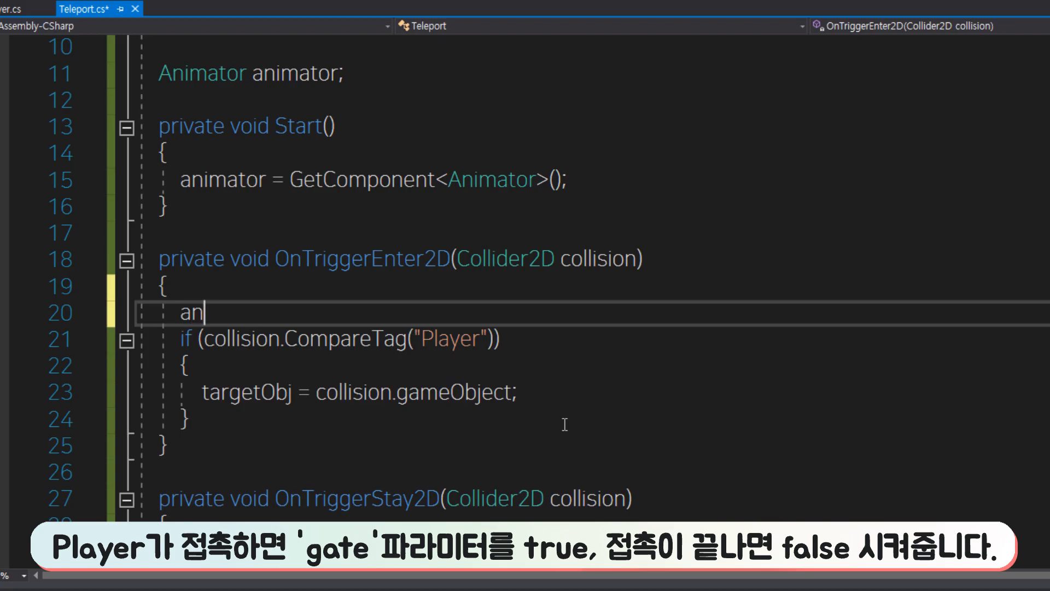
pyautogui.write('imator.setboo')
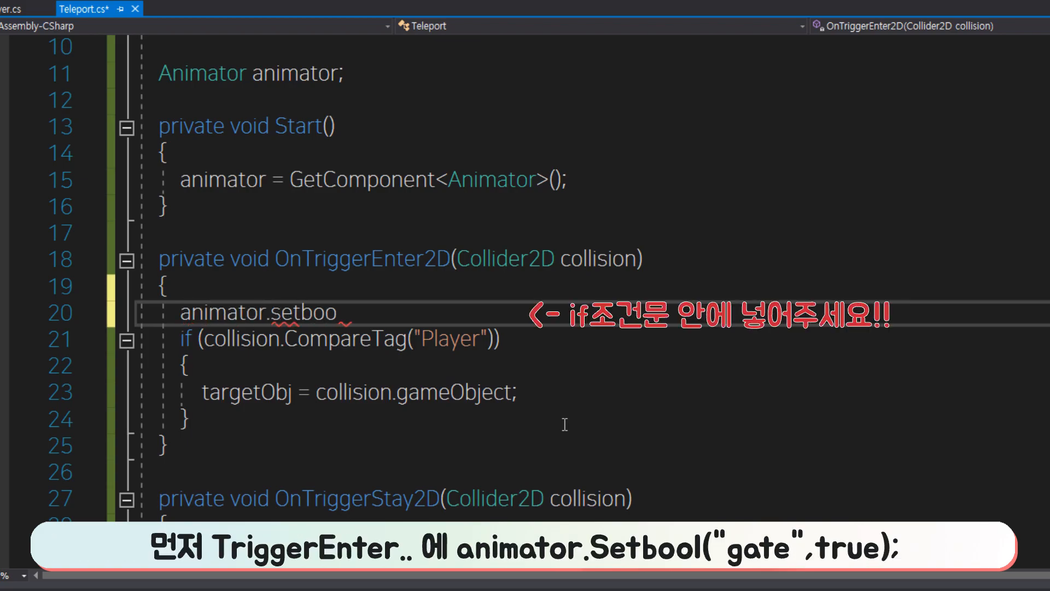
pyautogui.write('l()"gate"')
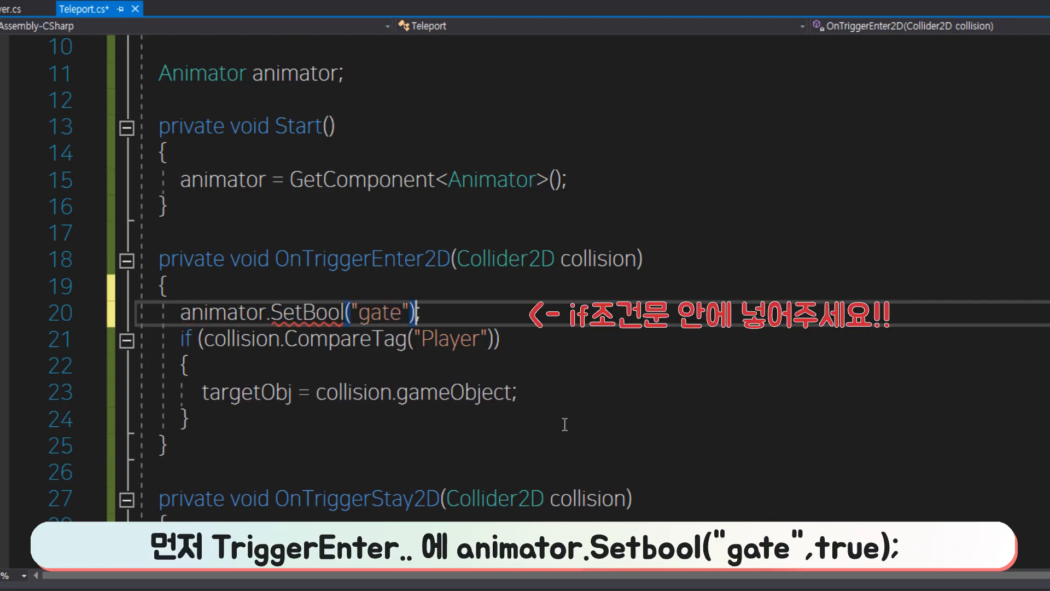
pyautogui.write(',true')
pyautogui.click(629, 421)
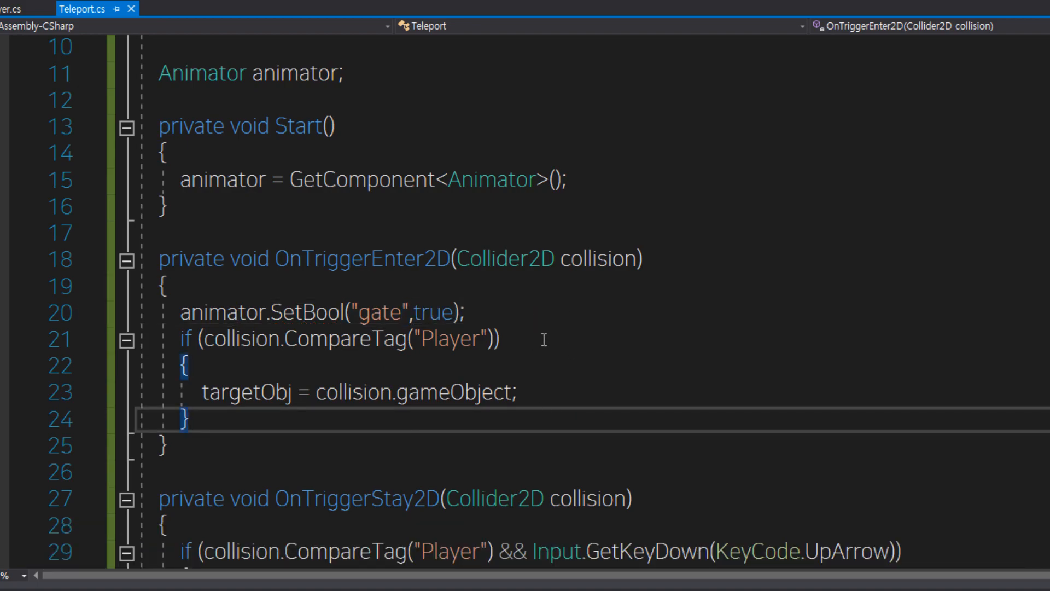
# Insert a private void OnTriggerExit2D(Collider2D collision) method between OnTriggerStay2D and TeleportRoutine.
pyautogui.scroll(-4, 549, 343)
pyautogui.click(727, 363)
pyautogui.press('Return')
pyautogui.write('void in')
pyautogui.write('gger')
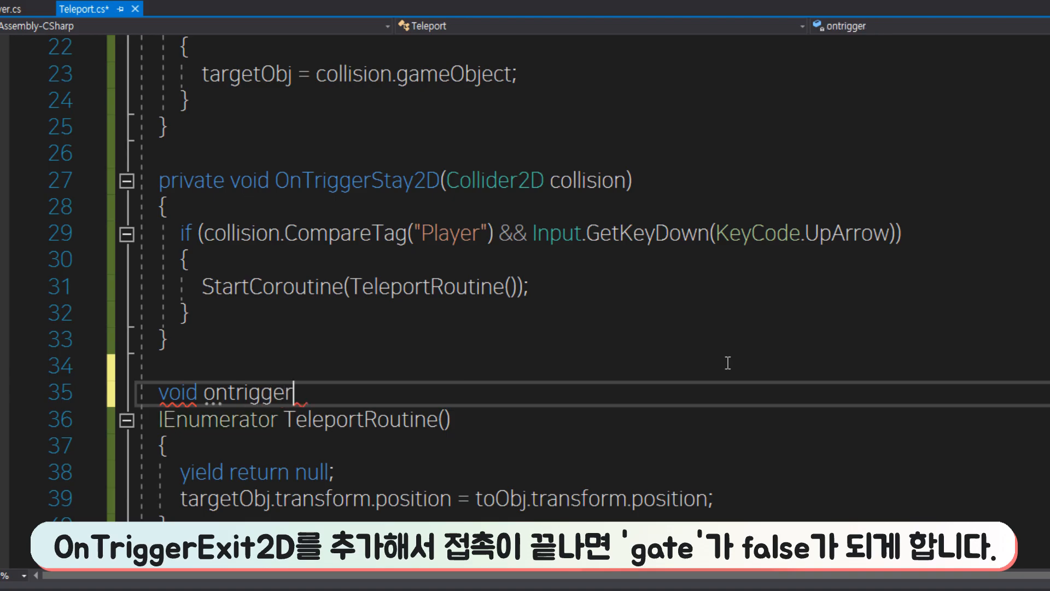
pyautogui.press('Return')
# Copy the animator.SetBool line from OnTriggerEnter2D into the body of OnTriggerExit2D.
pyautogui.scroll(2, 363, 424)
pyautogui.click(181, 163)
pyautogui.moveTo(465, 155); pyautogui.dragTo(181, 165)
pyautogui.hotkey('ctrl', 'c')
pyautogui.scroll(-1, 401, 419)
pyautogui.click(416, 526)
pyautogui.hotkey('ctrl', 'v')
# Change the SetBool value of "gate" in OnTriggerExit2D to false and save the script.
pyautogui.scroll(-1, 745, 490)
pyautogui.press('Left')
pyautogui.press('Left')
pyautogui.press('BackSpace')
pyautogui.press('BackSpace')
pyautogui.press('BackSpace')
pyautogui.press('BackSpace')
pyautogui.write('false')
pyautogui.click(668, 495)
pyautogui.hotkey('ctrl', 's')
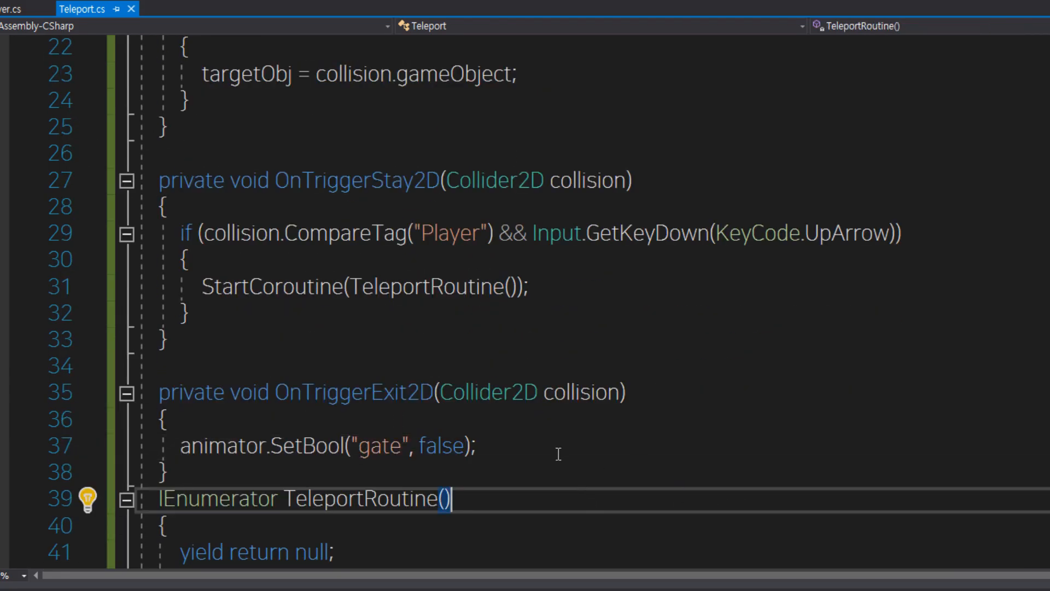
# Switch to the Player script and add an empty if (isControl) block at the start of FixedUpdate, above the 이동 region.
pyautogui.click(554, 436)
pyautogui.scroll(-2, 554, 436)
pyautogui.scroll(2, 545, 441)
pyautogui.scroll(2, 546, 439)
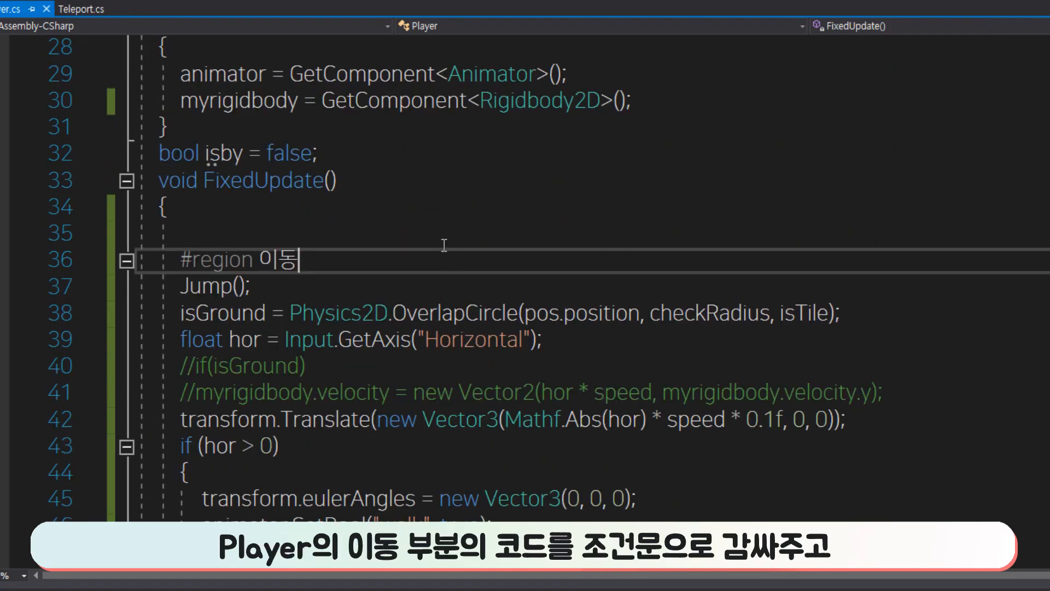
pyautogui.click(437, 233)
pyautogui.scroll(3, 536, 453)
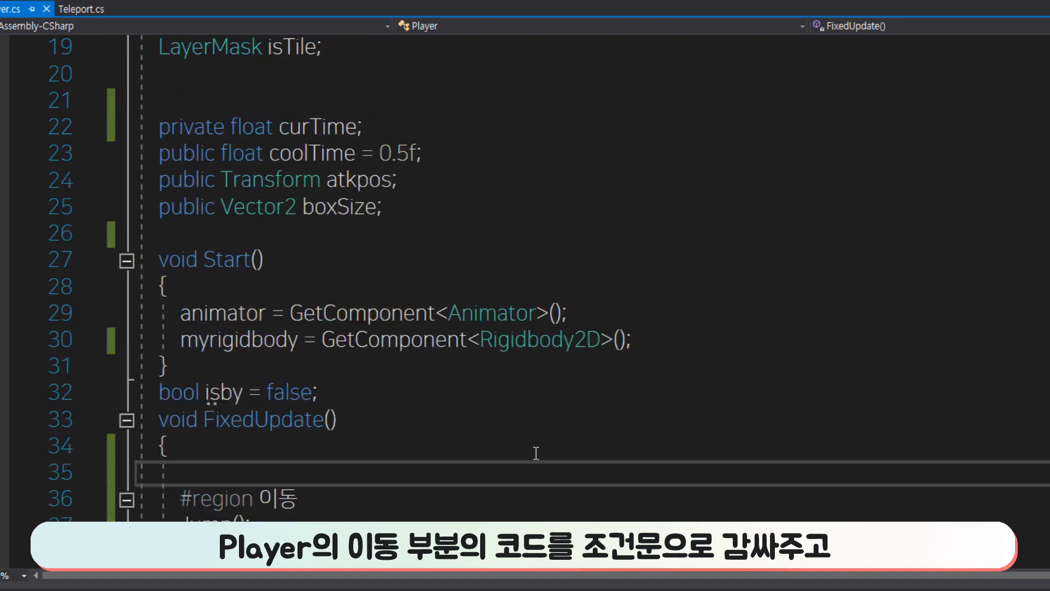
pyautogui.scroll(-1, 531, 454)
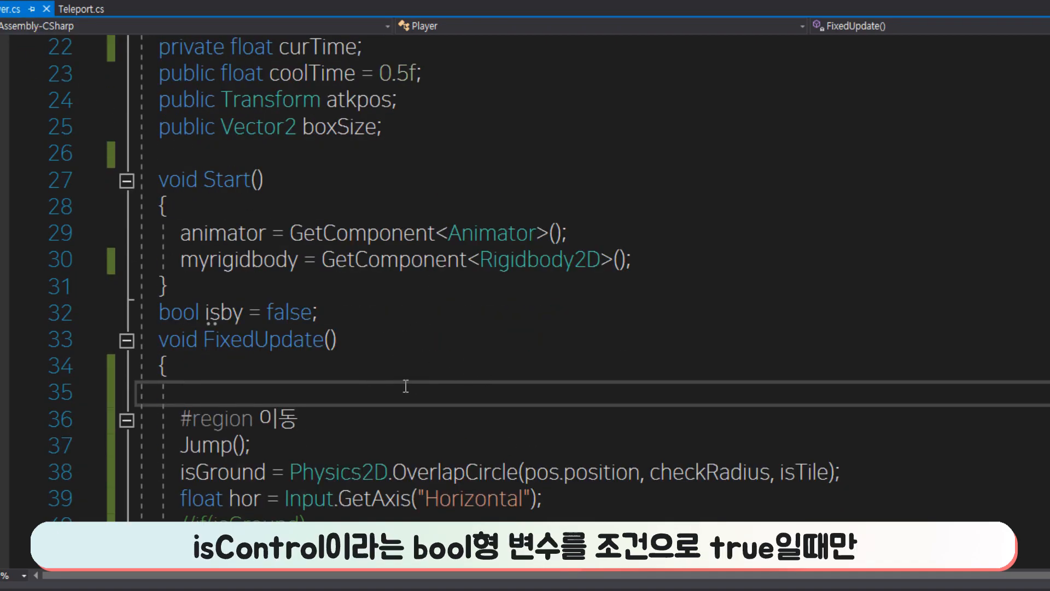
pyautogui.scroll(-2, 470, 405)
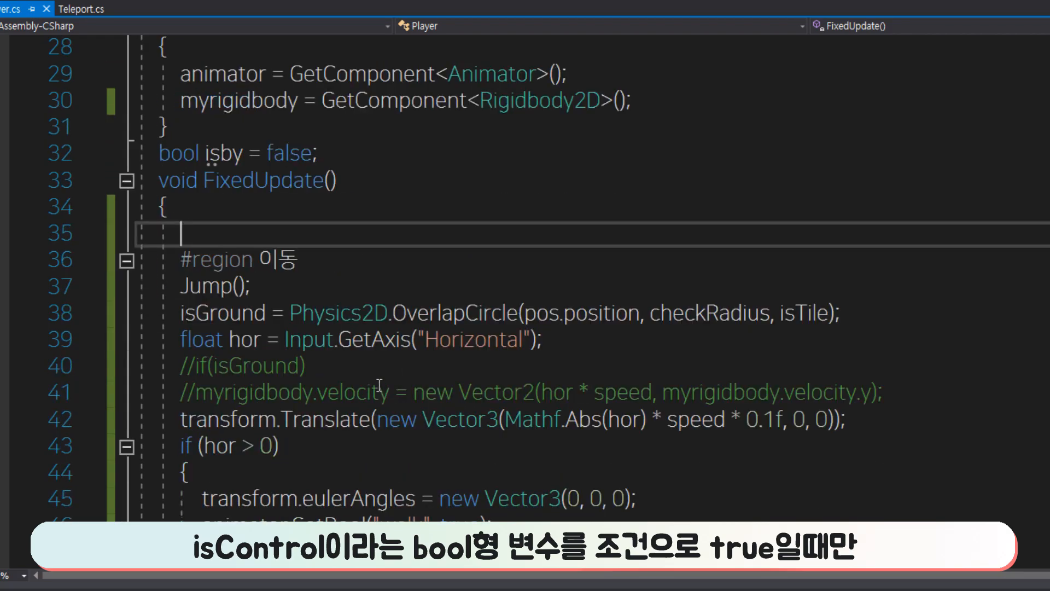
pyautogui.scroll(-2, 241, 272)
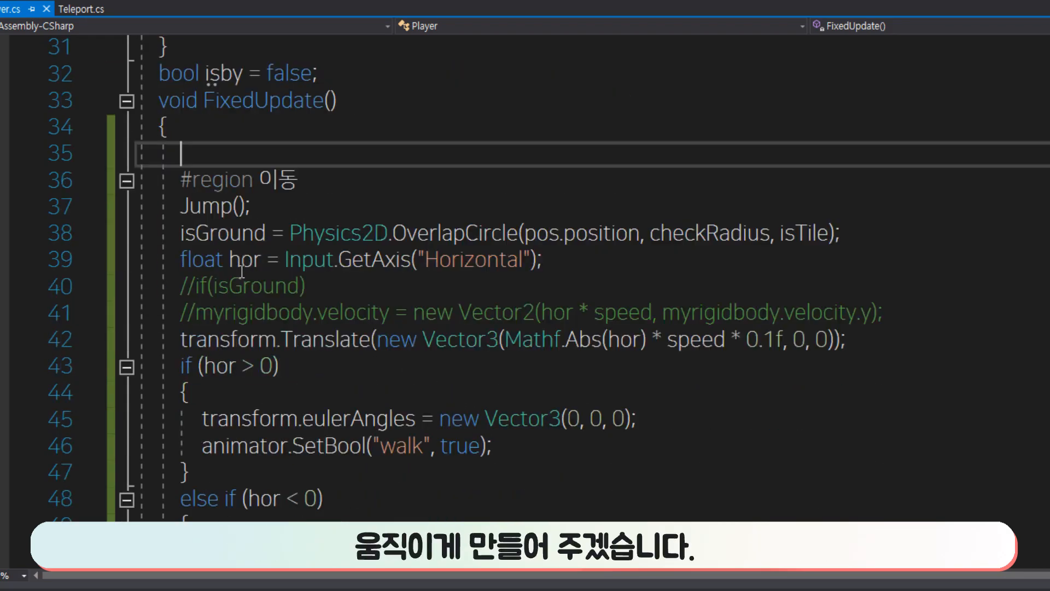
pyautogui.scroll(1, 126, 192)
pyautogui.write('if(')
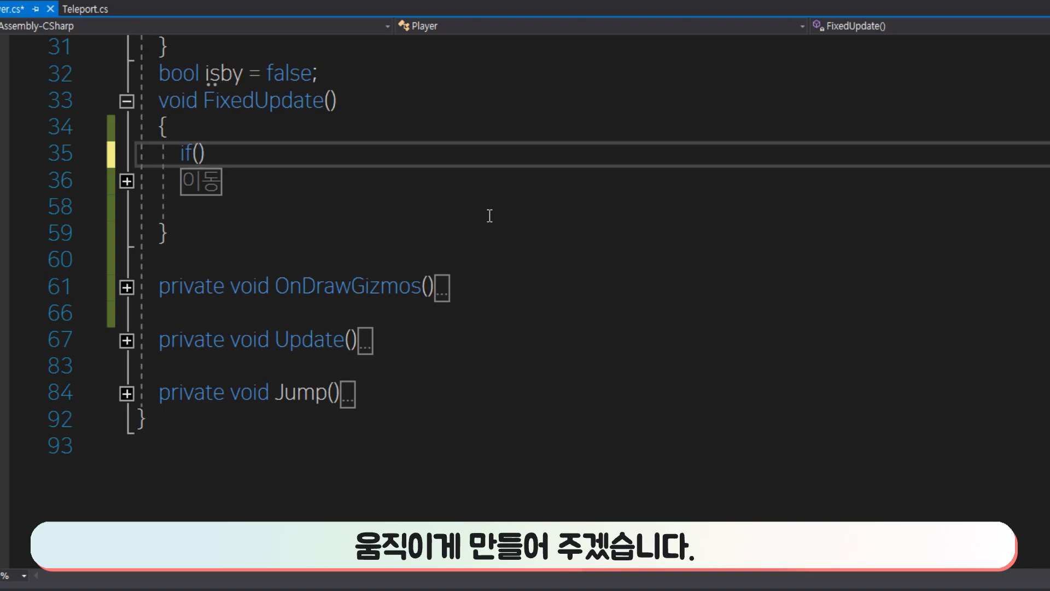
pyautogui.write('isCon')
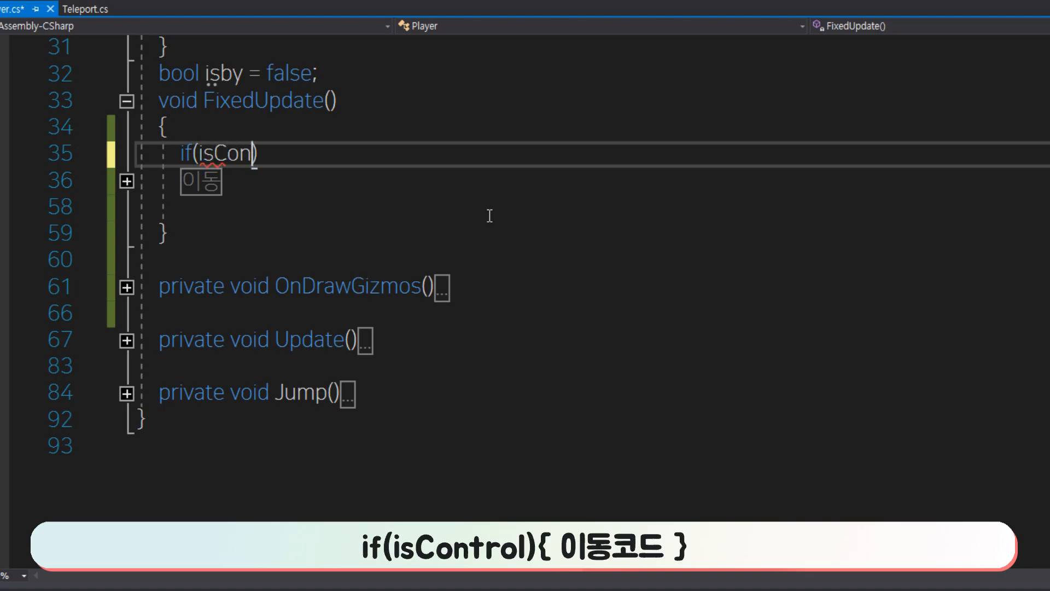
pyautogui.click(581, 225)
pyautogui.click(333, 157)
pyautogui.write('{')
pyautogui.press('Return')
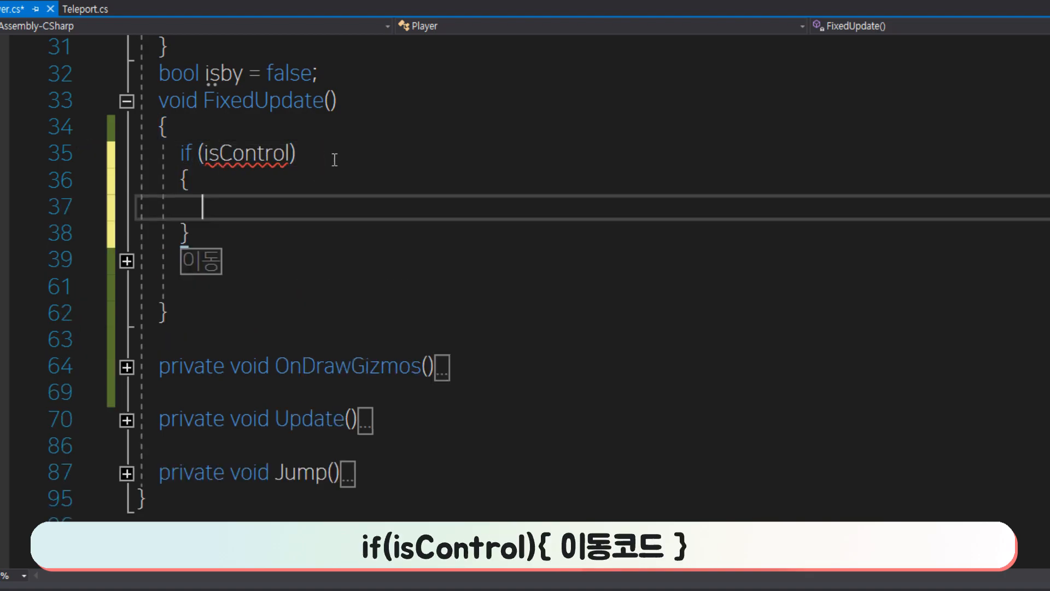
# Move the whole 이동 region of FixedUpdate into the if (isControl) block and save the script.
pyautogui.click(126, 261)
pyautogui.moveTo(181, 260); pyautogui.dragTo(343, 268)
pyautogui.scroll(-6, 342, 268)
pyautogui.keyDown('shift'); pyautogui.click(385, 335); pyautogui.keyUp('shift')
pyautogui.hotkey('ctrl', 'x')
pyautogui.click(257, 386)
pyautogui.hotkey('ctrl', 'v')
pyautogui.scroll(-3, 248, 377)
pyautogui.click(262, 346)
pyautogui.scroll(5, 273, 347)
pyautogui.hotkey('ctrl', 's')
# Declare a public bool isControl; field above Start in the Player script and save it.
pyautogui.scroll(3, 274, 347)
pyautogui.click(427, 104)
pyautogui.press('Return')
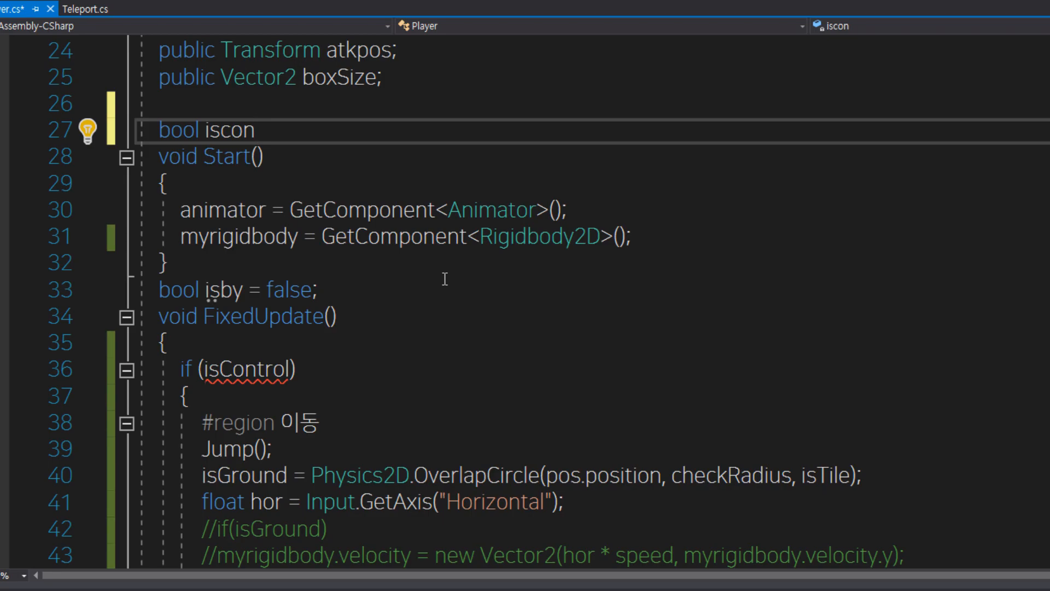
pyautogui.doubleClick(268, 368)
pyautogui.hotkey('ctrl', 'c')
pyautogui.doubleClick(232, 134)
pyautogui.hotkey('ctrl', 'v')
pyautogui.write(';')
pyautogui.press('Home')
pyautogui.press('Left')
pyautogui.write('public')
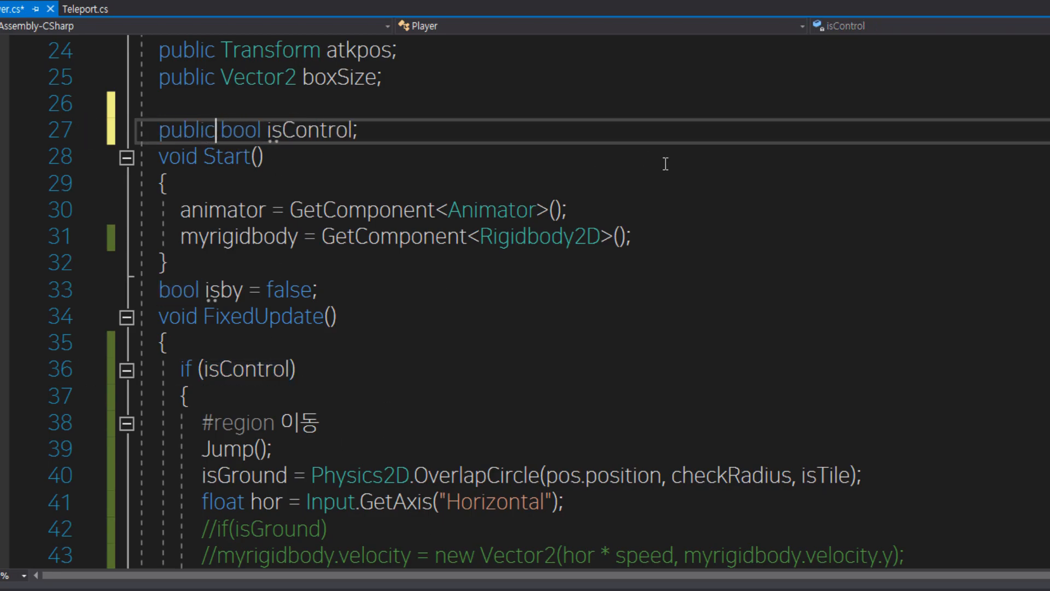
pyautogui.hotkey('ctrl', 's')
# In the Teleport script's TeleportRoutine, add targetObj.GetComponent<Player>().isControl = false; below yield return null;.
pyautogui.click(717, 235)
pyautogui.press('Return')
pyautogui.write('iscon')
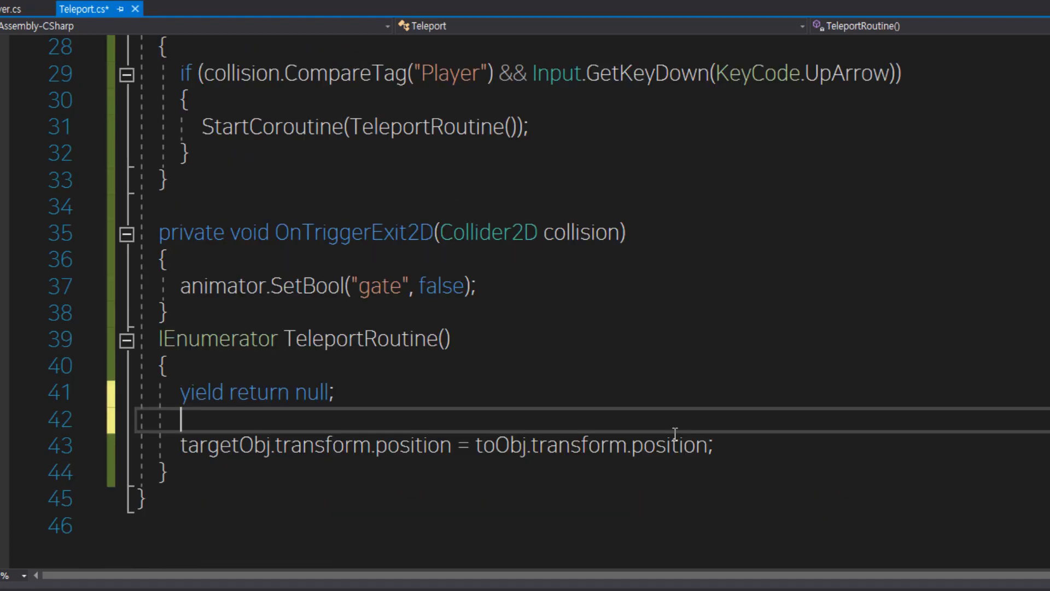
pyautogui.write('etObj')
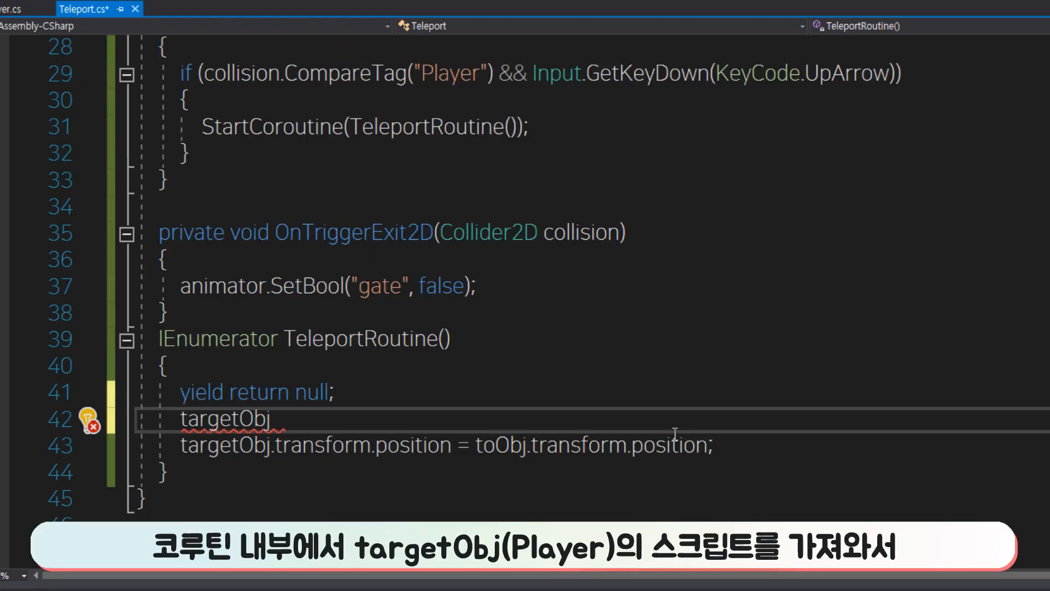
pyautogui.write('.GetComponent<Player>()')
pyautogui.write(';')
pyautogui.press('Left')
pyautogui.press('Left')
pyautogui.press('Left')
pyautogui.press('Left')
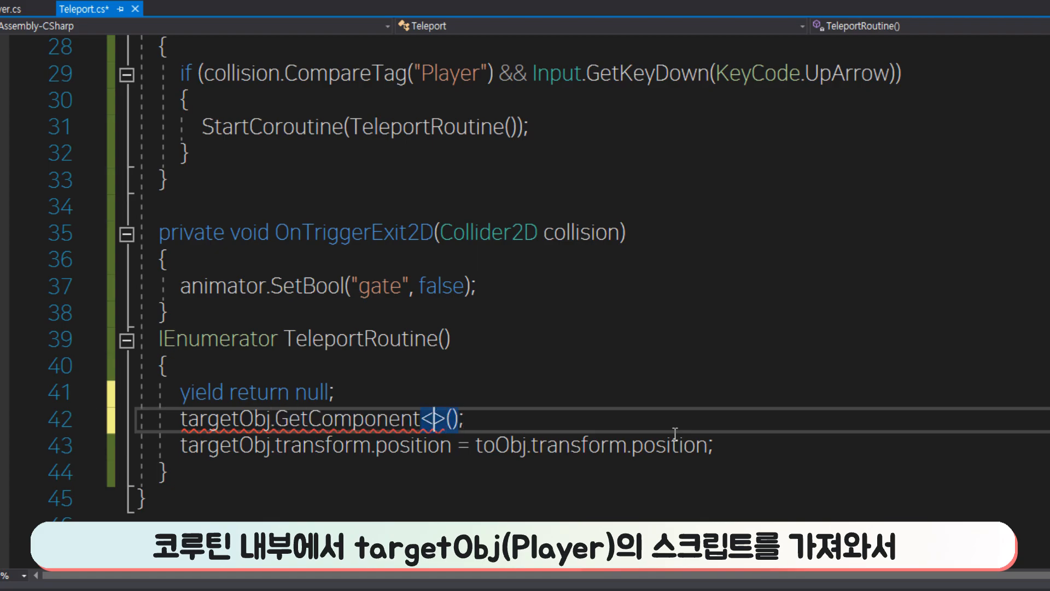
pyautogui.write('Player>()')
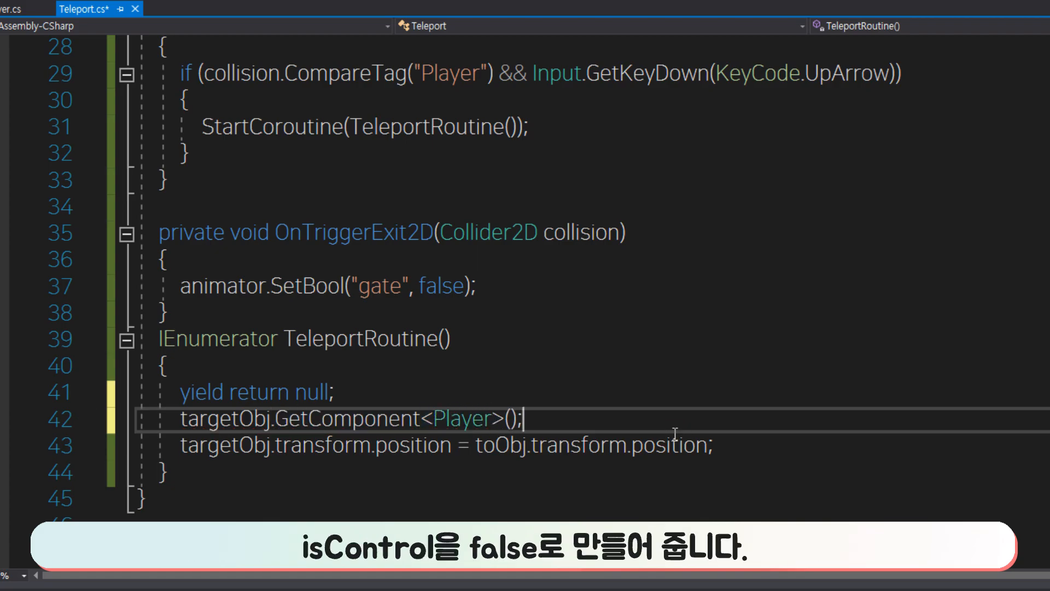
pyautogui.write('.isControl = false')
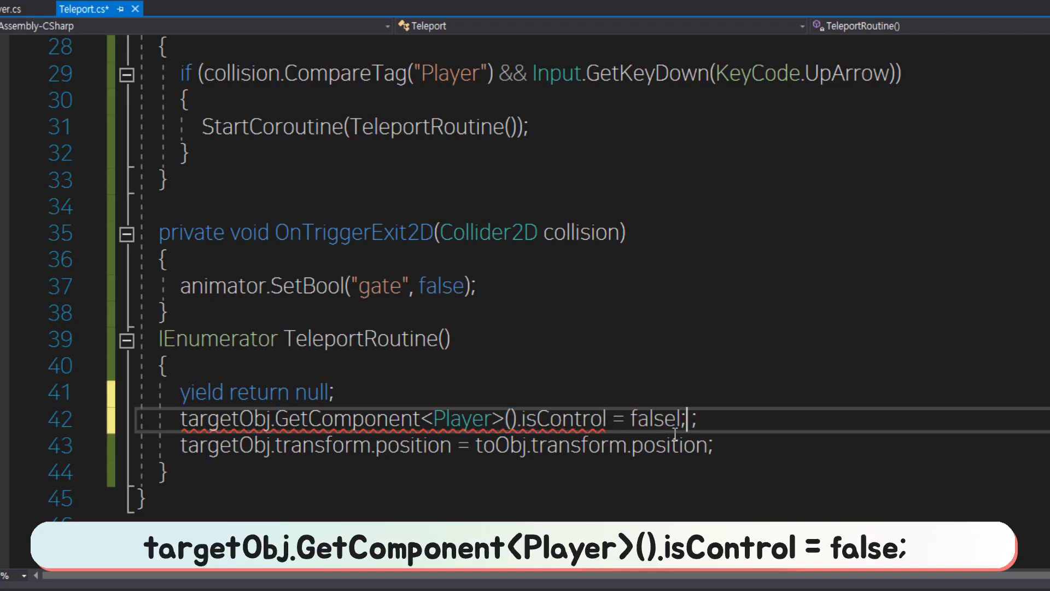
pyautogui.press('BackSpace')
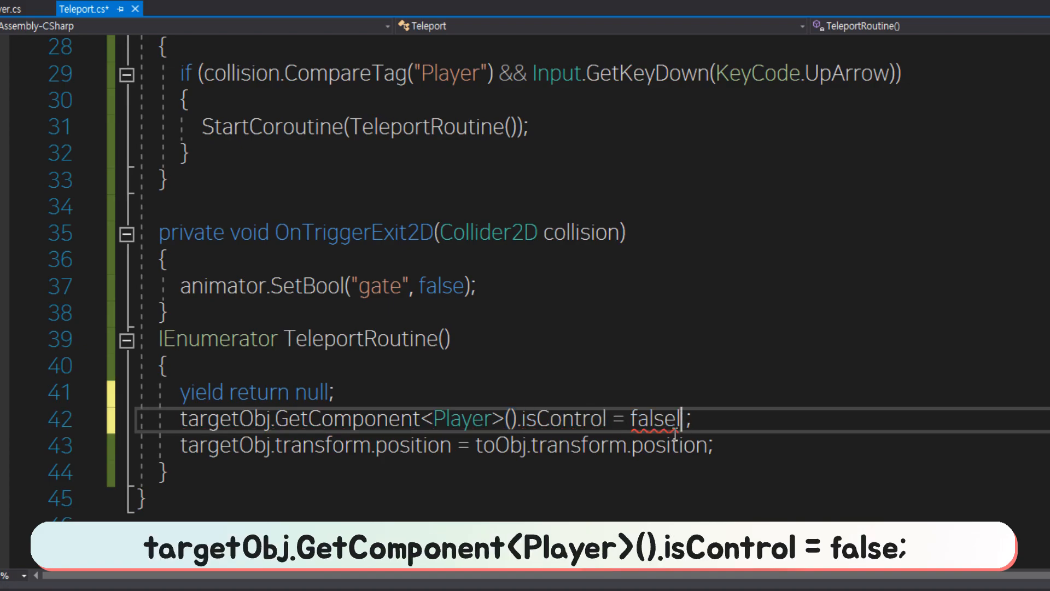
pyautogui.press('BackSpace')
pyautogui.press('End')
pyautogui.press('Return')
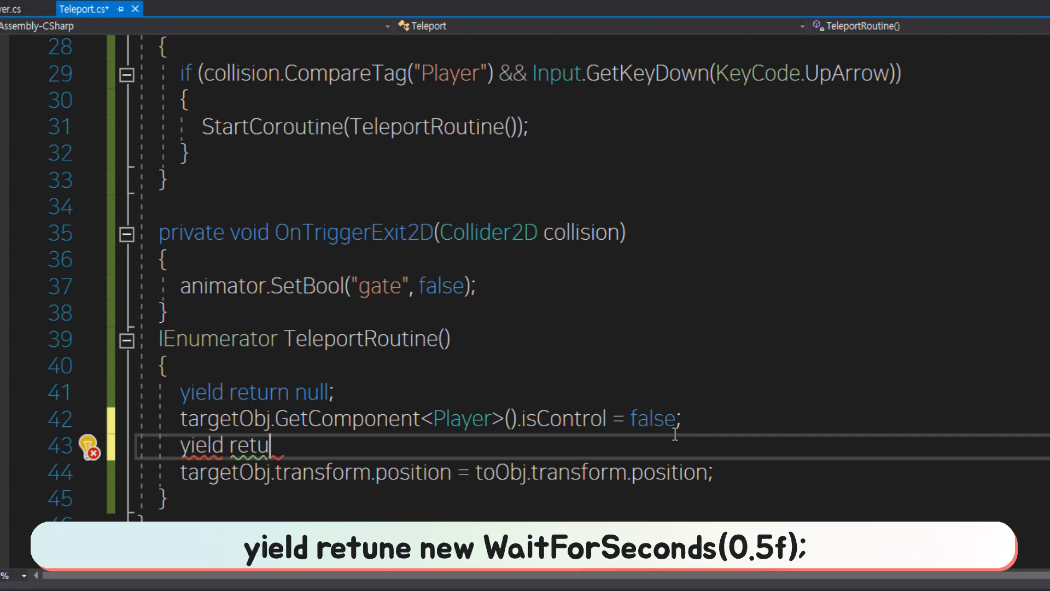
# Complete the line yield return new WaitForSeconds(0.1f); below the isControl = false line in TeleportRoutine and save the script.
pyautogui.write('rn new waitForSeconds')
pyautogui.write('0.1f);')
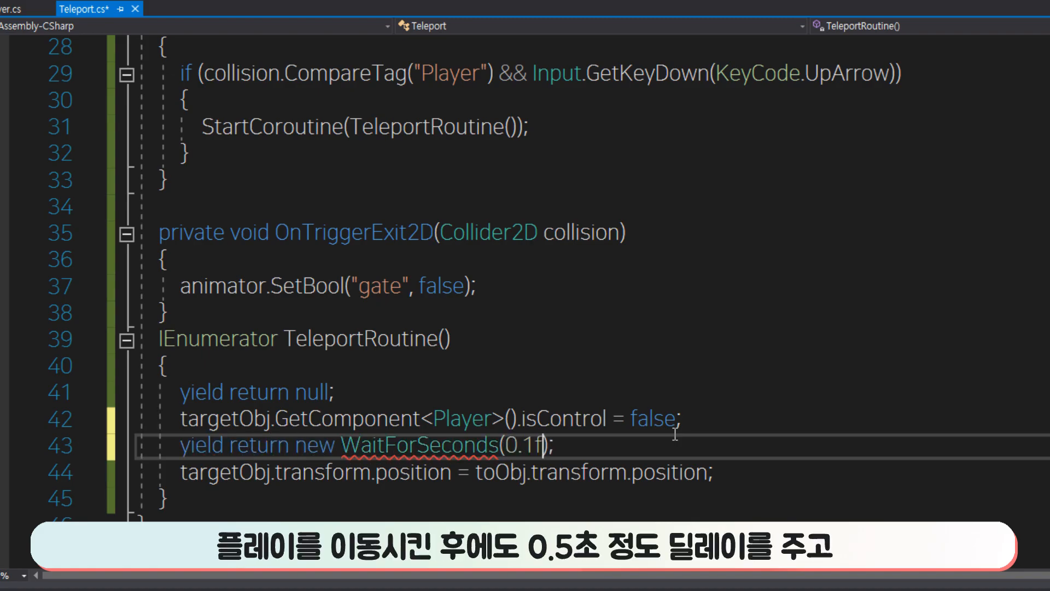
pyautogui.hotkey('ctrl', 's')
# Insert blank lines in TeleportRoutine before and after the WaitForSeconds line and below the targetObj.transform.position assignment.
pyautogui.moveTo(656, 471); pyautogui.dragTo(668, 469)
pyautogui.click(699, 425)
pyautogui.press('Return')
pyautogui.click(698, 468)
pyautogui.press('Return')
pyautogui.scroll(-1, 727, 417)
pyautogui.click(730, 441)
pyautogui.press('Return')
pyautogui.scroll(-2, 729, 405)
# Duplicate the WaitForSeconds line below the position assignment, with a delay of 0.2f in the copy.
pyautogui.moveTo(554, 234); pyautogui.dragTo(186, 244)
pyautogui.hotkey('ctrl', 'c')
pyautogui.click(211, 313)
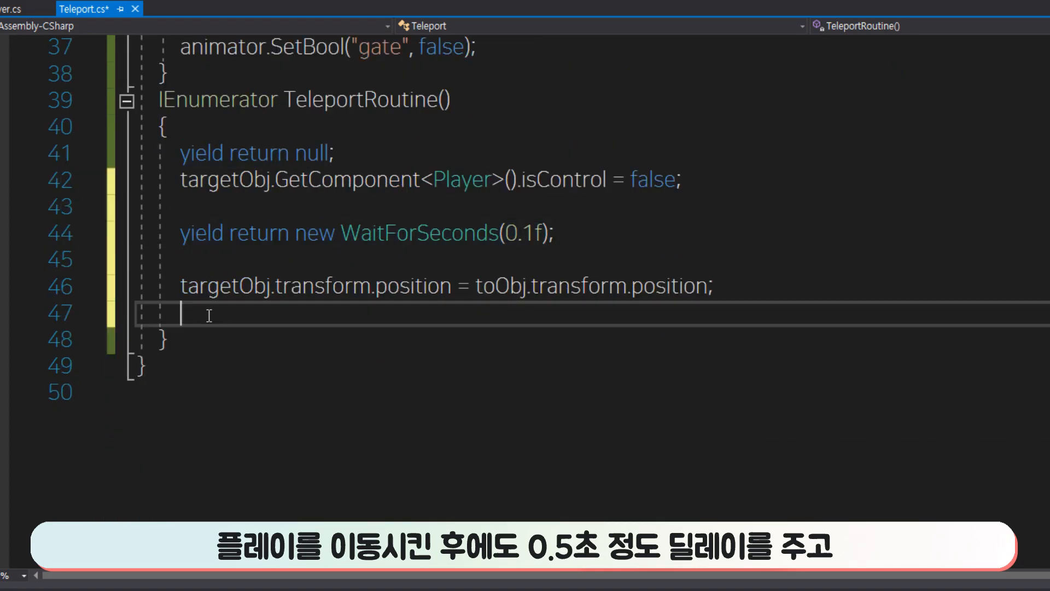
pyautogui.press('Return')
pyautogui.hotkey('ctrl', 'v')
pyautogui.press('Return')
pyautogui.click(523, 339)
pyautogui.press('Delete')
pyautogui.write('2')
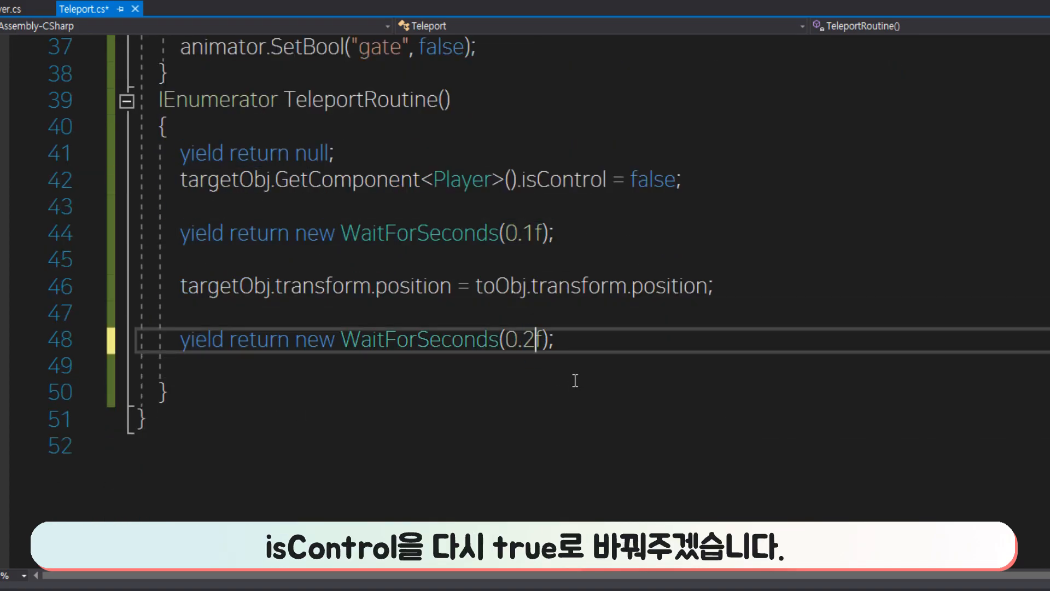
# Set the delay in both WaitForSeconds calls of TeleportRoutine to 0.5f.
pyautogui.click(576, 367)
pyautogui.press('Up')
pyautogui.press('Left')
pyautogui.press('Left')
pyautogui.press('Left')
pyautogui.hotkey('shift', 'Left')
pyautogui.write('5')
pyautogui.press('Up')
pyautogui.press('Up')
pyautogui.press('Up')
pyautogui.press('Up')
pyautogui.press('Left')
pyautogui.press('Delete')
pyautogui.write('5')
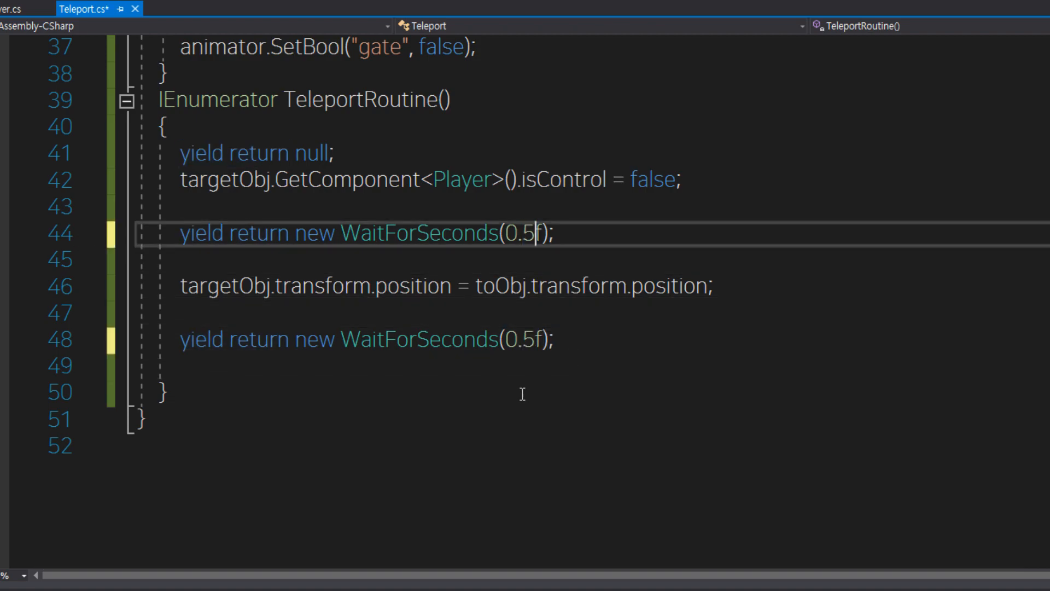
# Copy the isControl line to the end of TeleportRoutine, set the copy to true, and save the script.
pyautogui.press('Down')
pyautogui.press('Down')
pyautogui.press('Down')
pyautogui.press('Down')
pyautogui.press('Down')
pyautogui.press('Return')
pyautogui.moveTo(686, 180); pyautogui.dragTo(182, 180)
pyautogui.hotkey('ctrl', 'c')
pyautogui.click(307, 396)
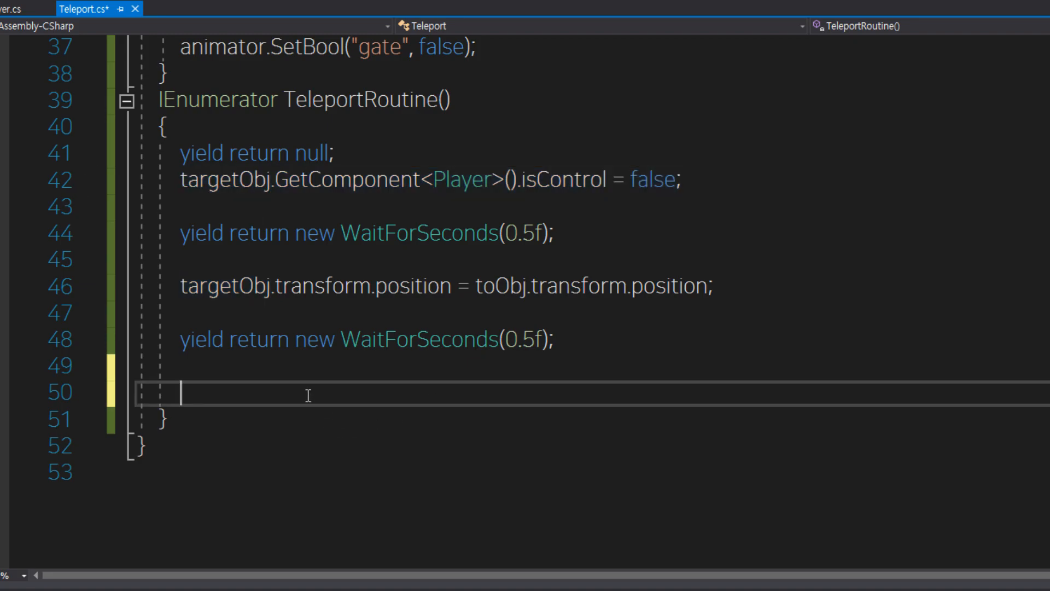
pyautogui.hotkey('ctrl', 'v')
pyautogui.doubleClick(672, 388)
pyautogui.write('t')
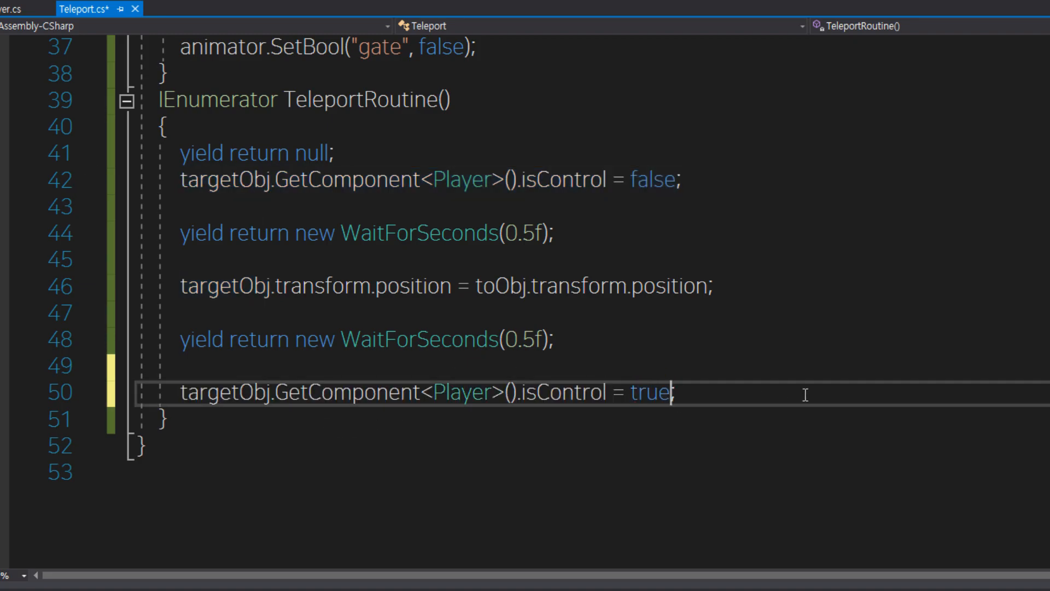
pyautogui.hotkey('ctrl', 's')
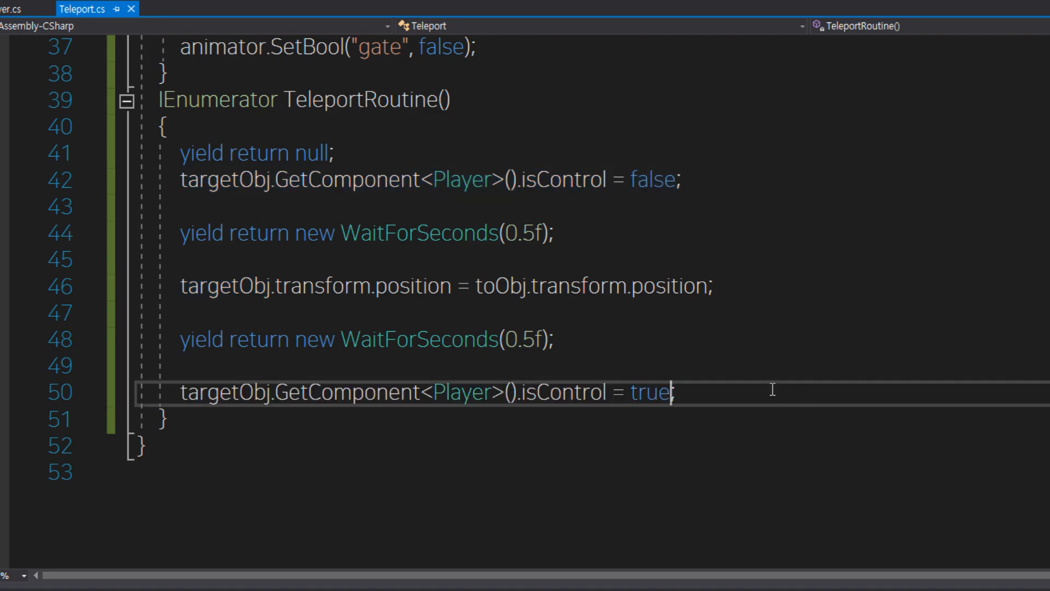
# Move the animator.SetBool line of OnTriggerEnter2D into its Player tag if block, save, and remove the leftover blank line.
pyautogui.moveTo(181, 232); pyautogui.dragTo(507, 241)
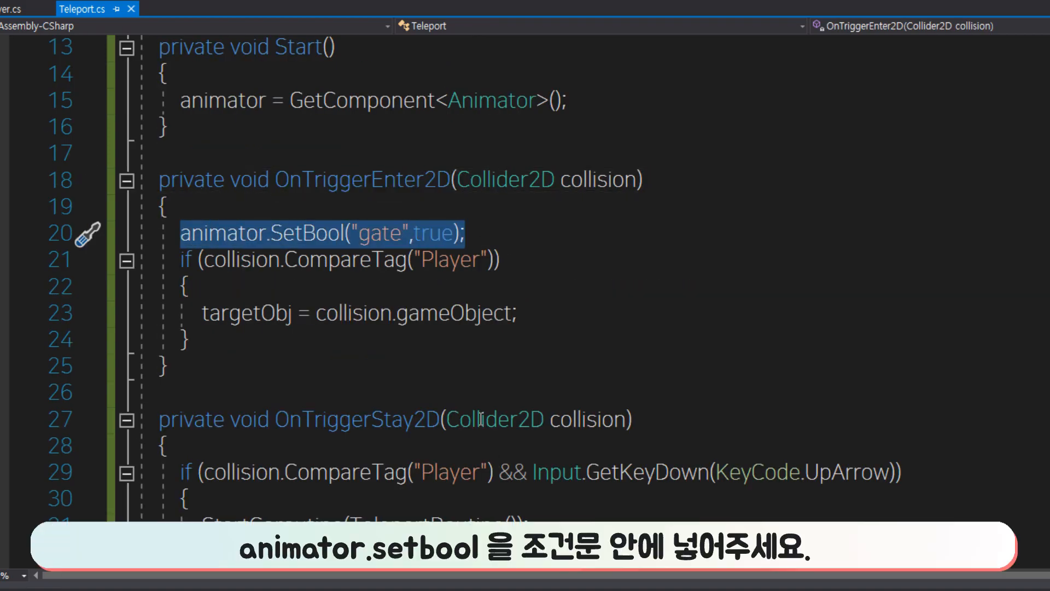
pyautogui.hotkey('ctrl', 'x')
pyautogui.click(552, 289)
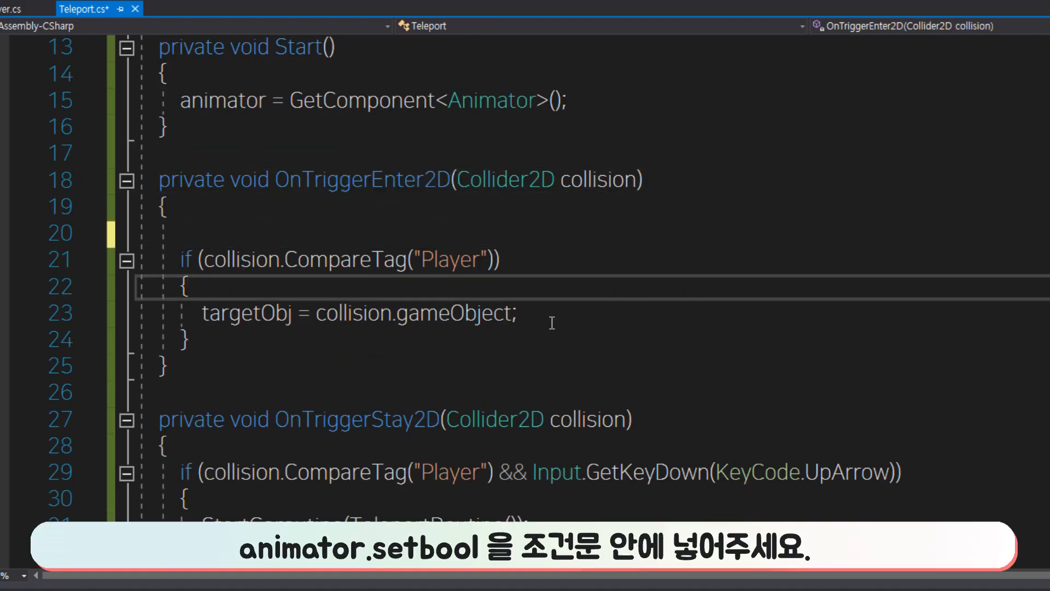
pyautogui.press('Return')
pyautogui.hotkey('ctrl', 'v')
pyautogui.hotkey('ctrl', 's')
pyautogui.click(465, 212)
pyautogui.hotkey('shift', 'Down')
pyautogui.press('BackSpace')
pyautogui.click(541, 250)
pyautogui.press('Down')
# Add the condition if(collision.CompareTag("Player")) above animator.SetBool("gate", false); in OnTriggerExit2D and save the script.
pyautogui.scroll(-5, 465, 274)
pyautogui.click(397, 259)
pyautogui.press('Return')
pyautogui.write('if(')
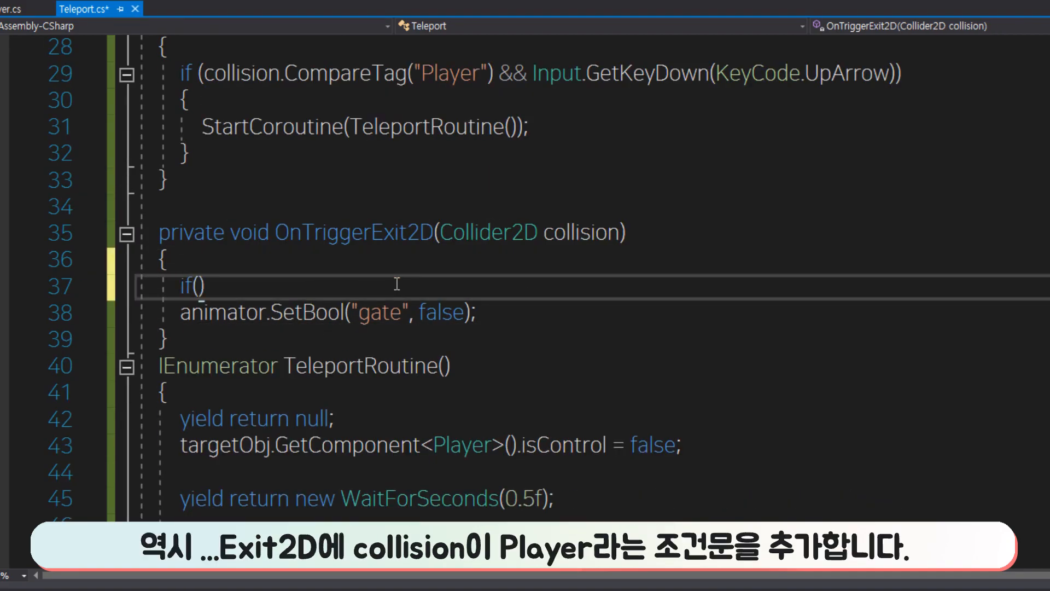
pyautogui.write('collision.CompareTag(')
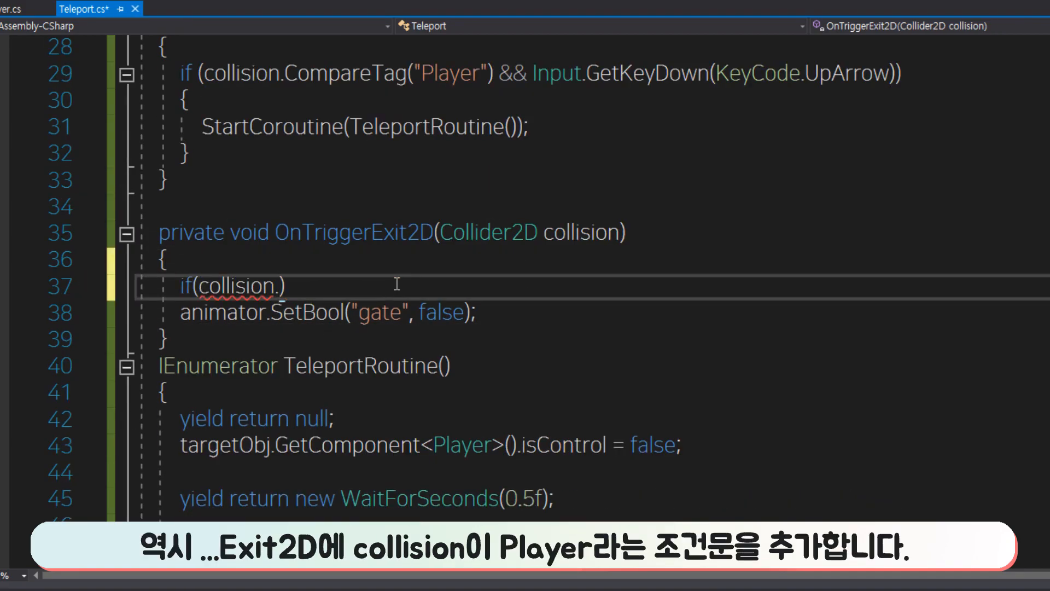
pyautogui.write('"Player')
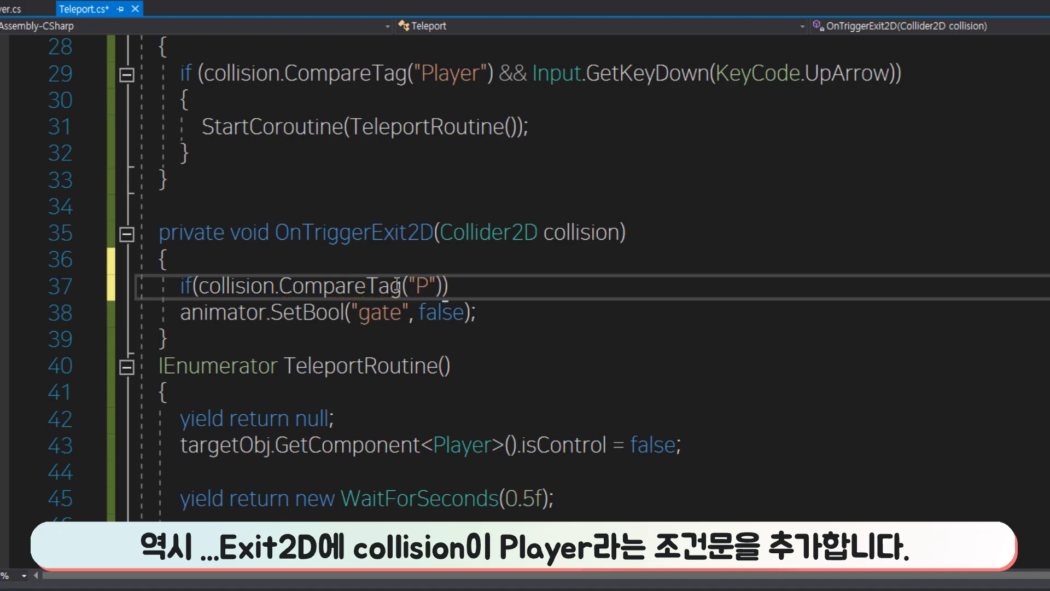
pyautogui.press('Down')
pyautogui.hotkey('ctrl', 's')
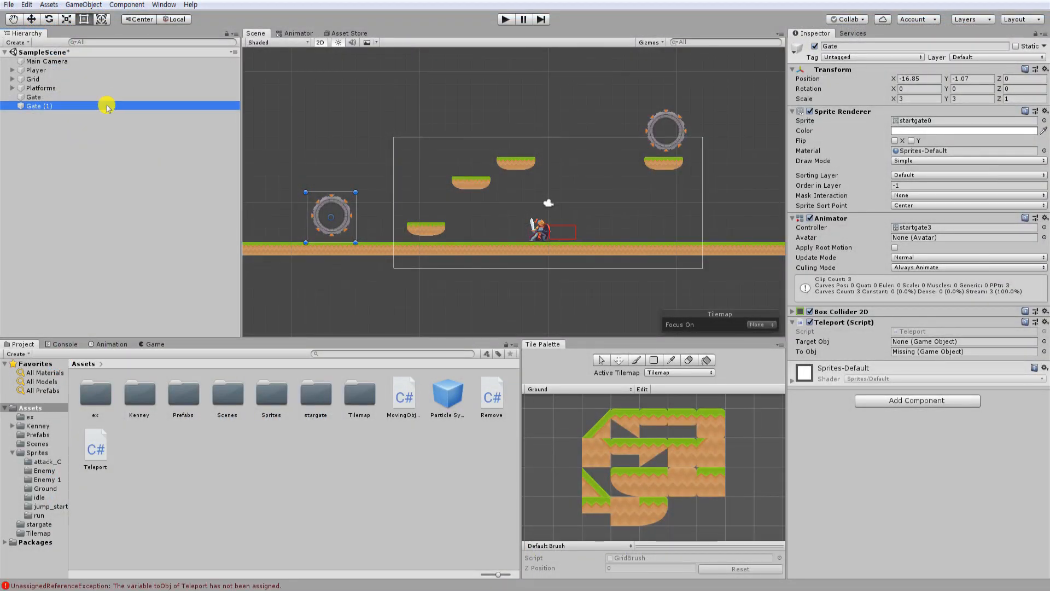
# In Unity, set the Teleport To Obj of Gate to Gate (1) and that of Gate (1) to Gate.
pyautogui.moveTo(106, 104); pyautogui.dragTo(927, 351)
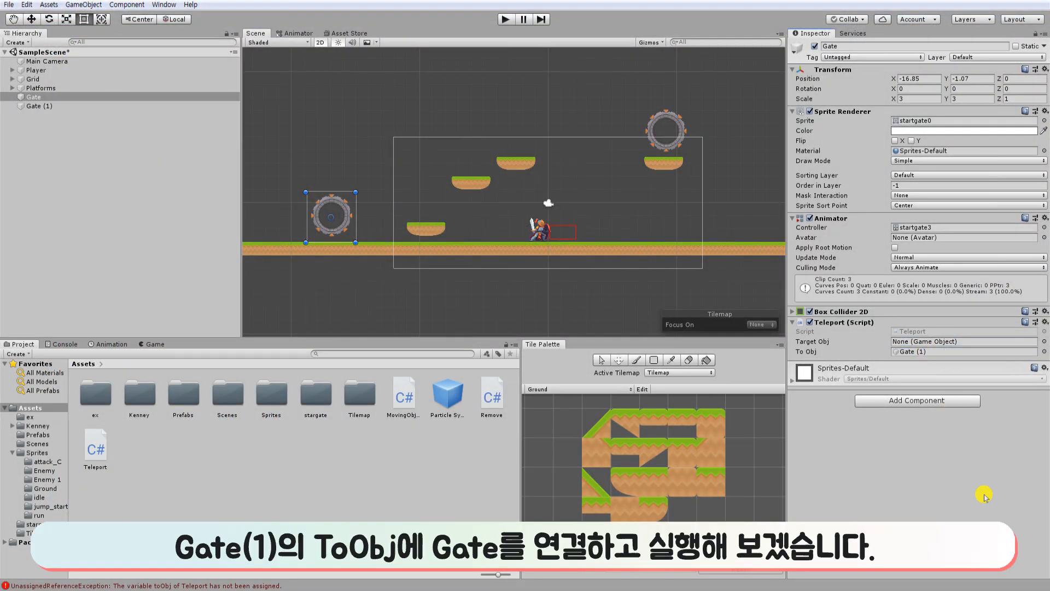
pyautogui.click(123, 106)
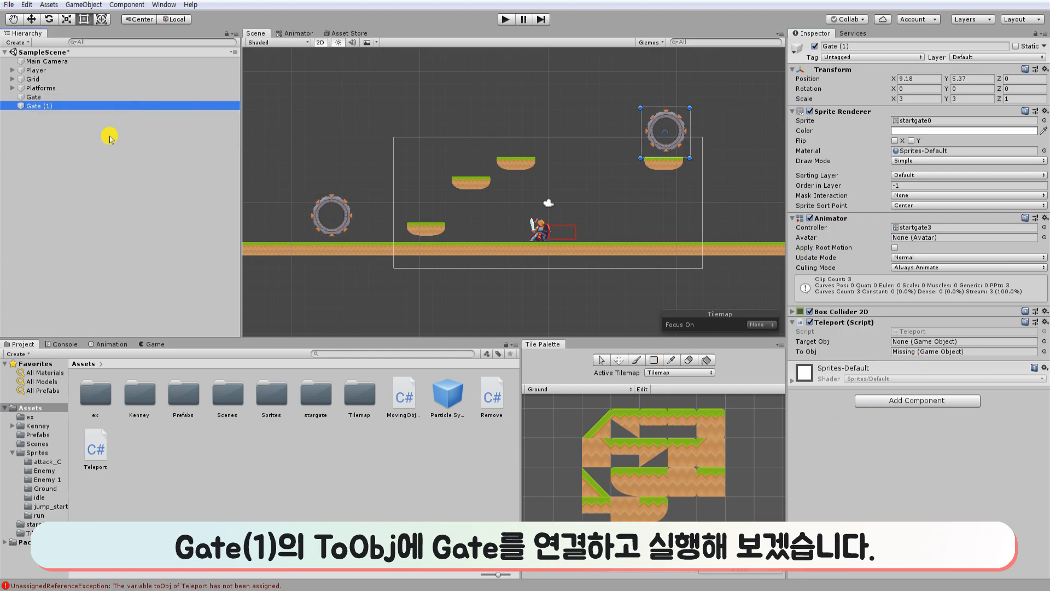
pyautogui.moveTo(34, 96); pyautogui.dragTo(939, 354)
pyautogui.doubleClick(1004, 351)
# Run the scene and walk the Player in and out of the ground-level Gate to test its animation.
pyautogui.click(504, 21)
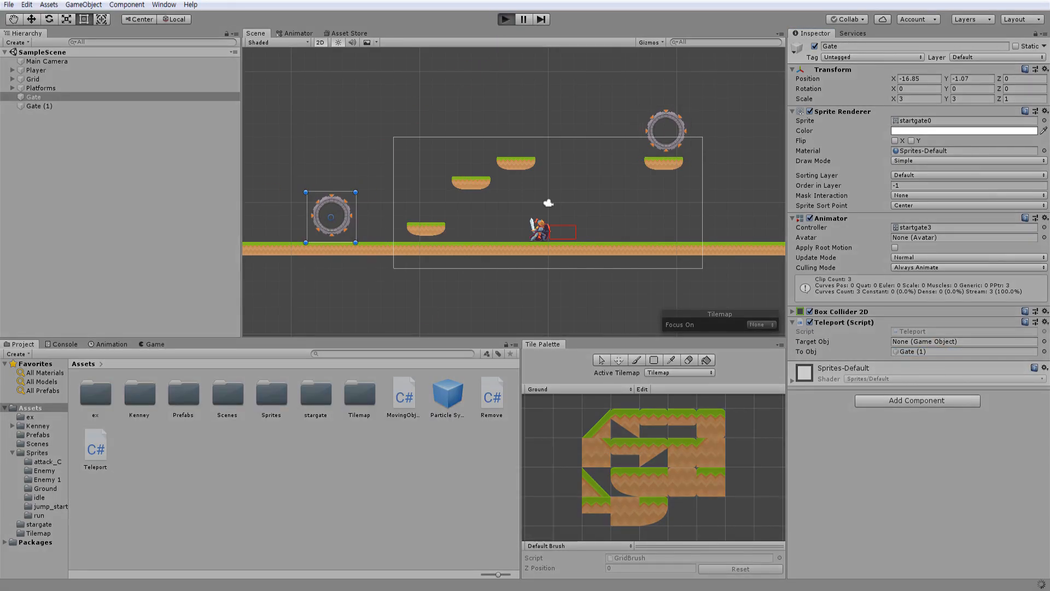
pyautogui.press('Left')
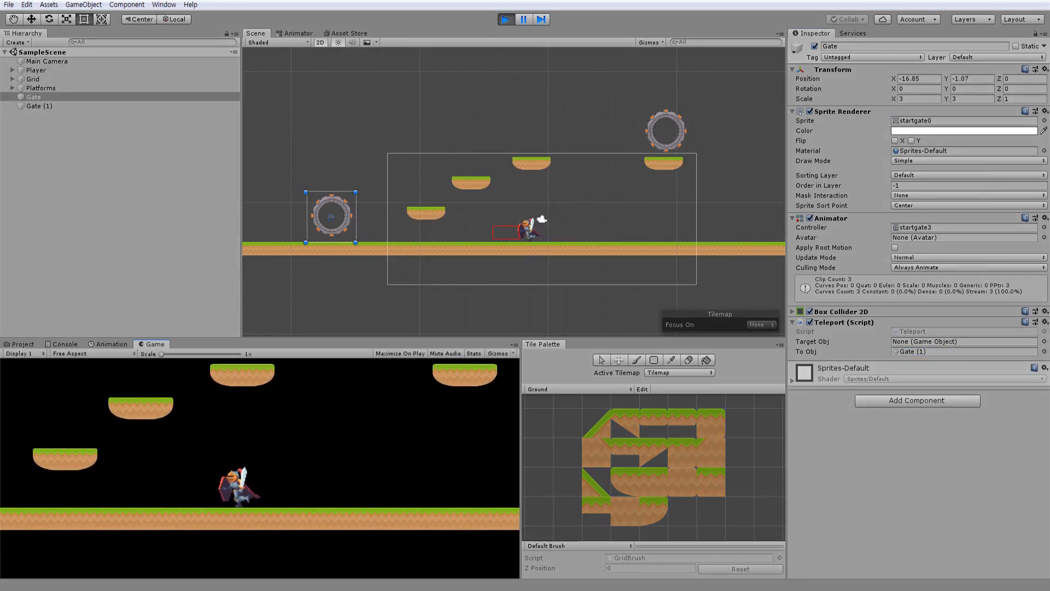
pyautogui.press('space')
pyautogui.press('Left')
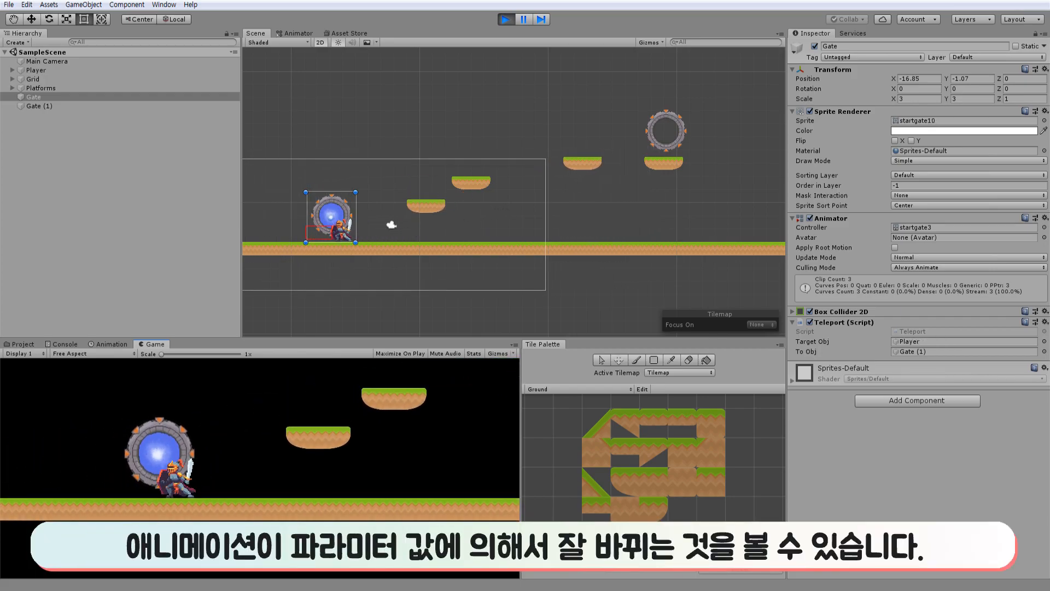
pyautogui.press('Right')
pyautogui.press('Left')
pyautogui.press('Right')
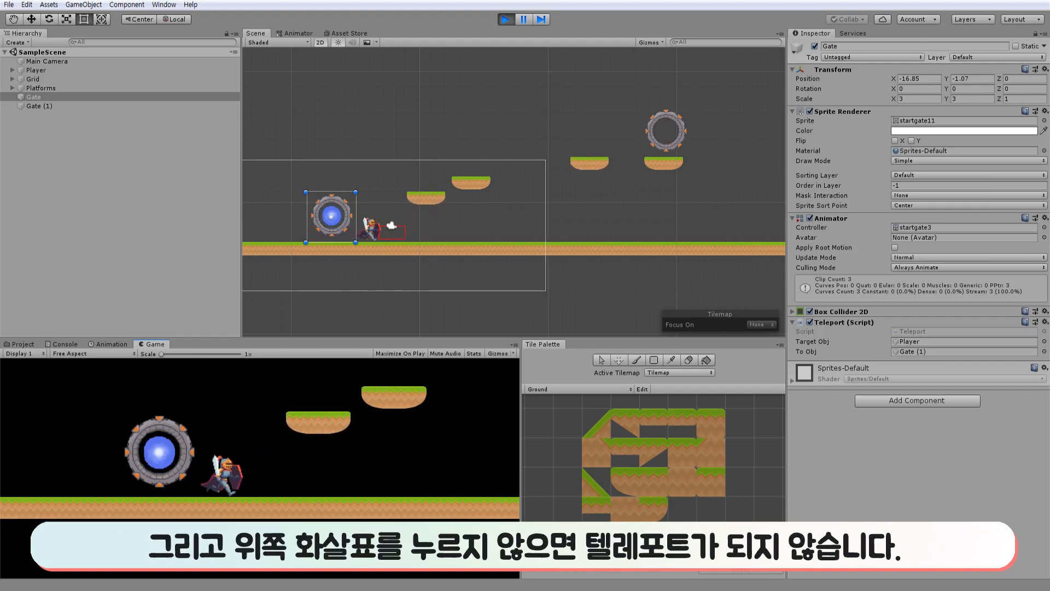
pyautogui.press('Left')
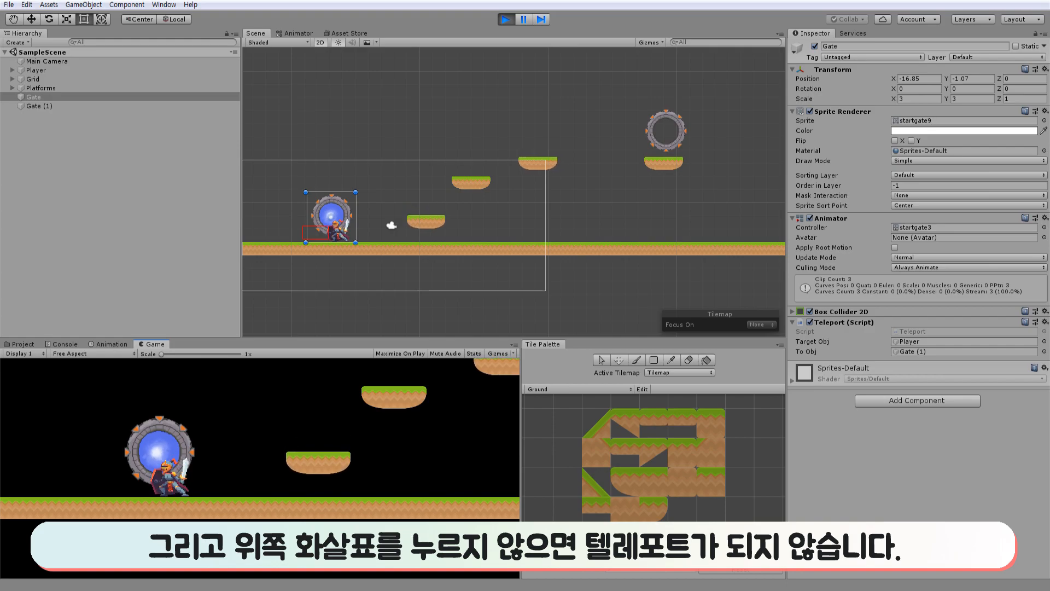
# Test teleporting the Player back and forth between the two Gates, walking a little at each one.
pyautogui.press('Up')
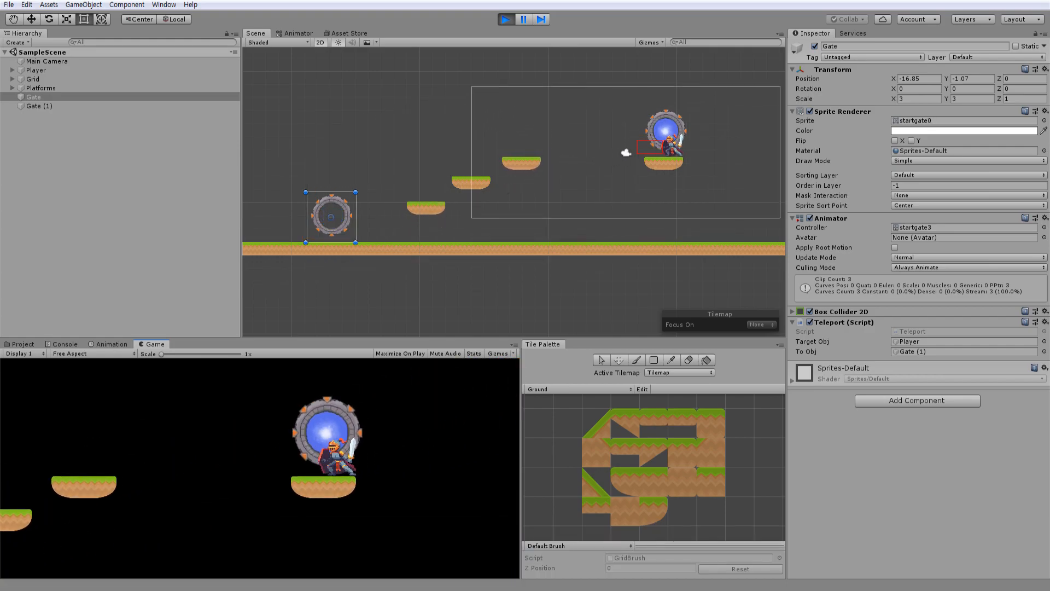
pyautogui.press('Left')
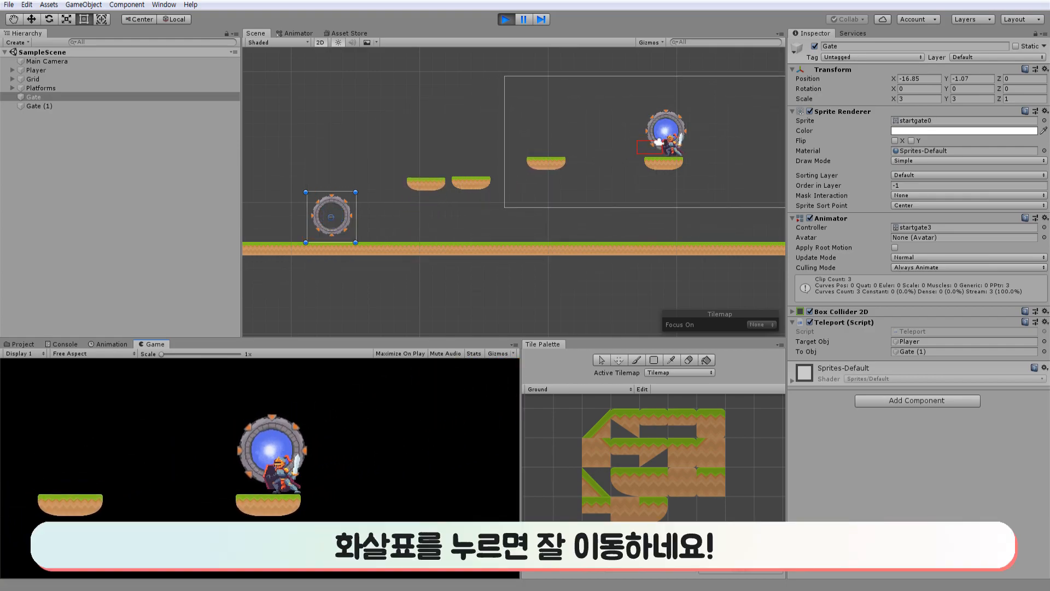
pyautogui.press('Right')
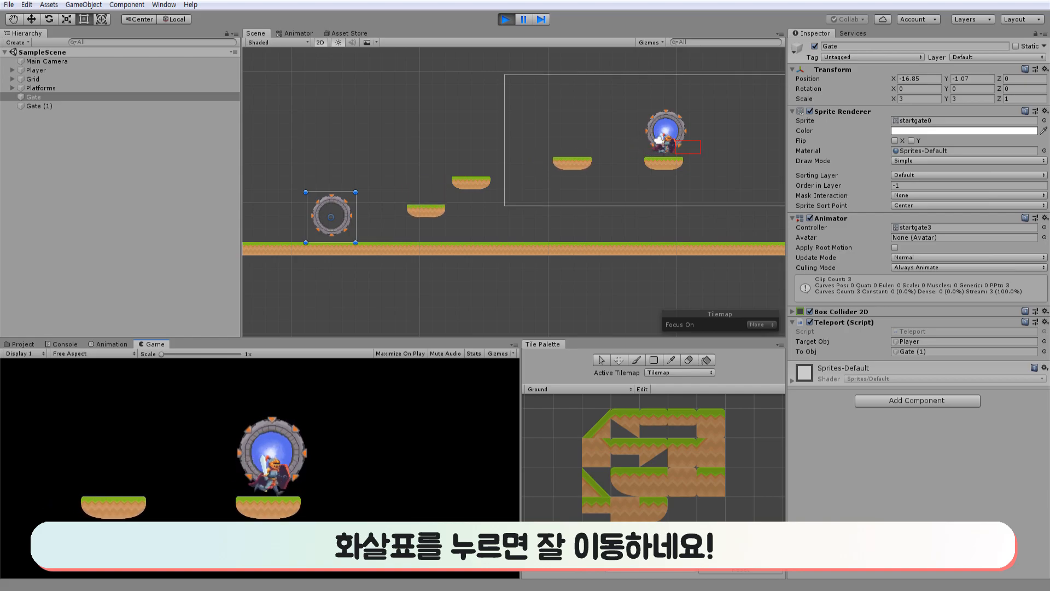
pyautogui.press('Up')
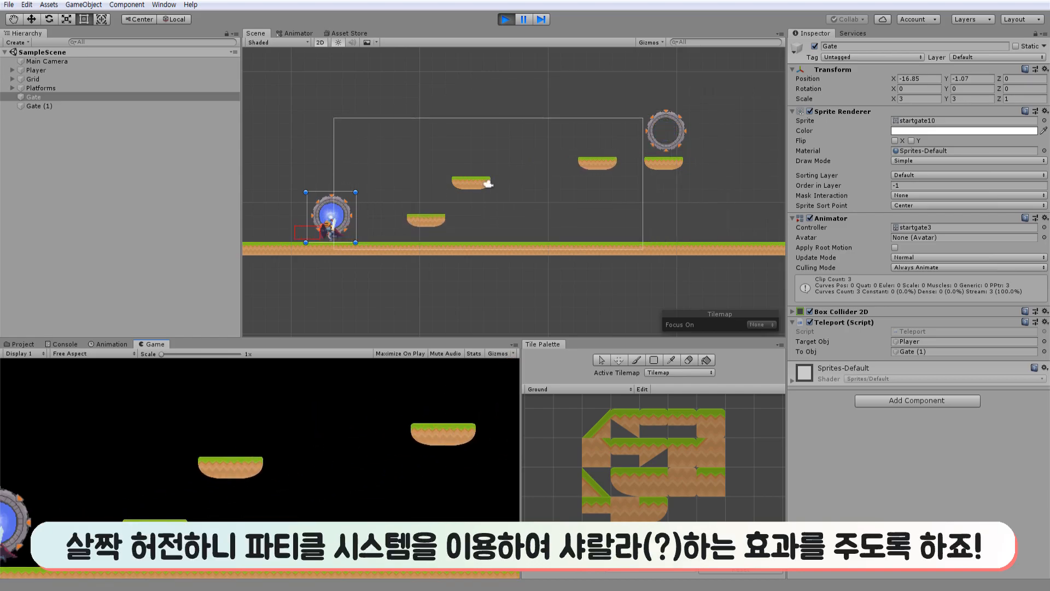
pyautogui.press('Left')
pyautogui.press('Right')
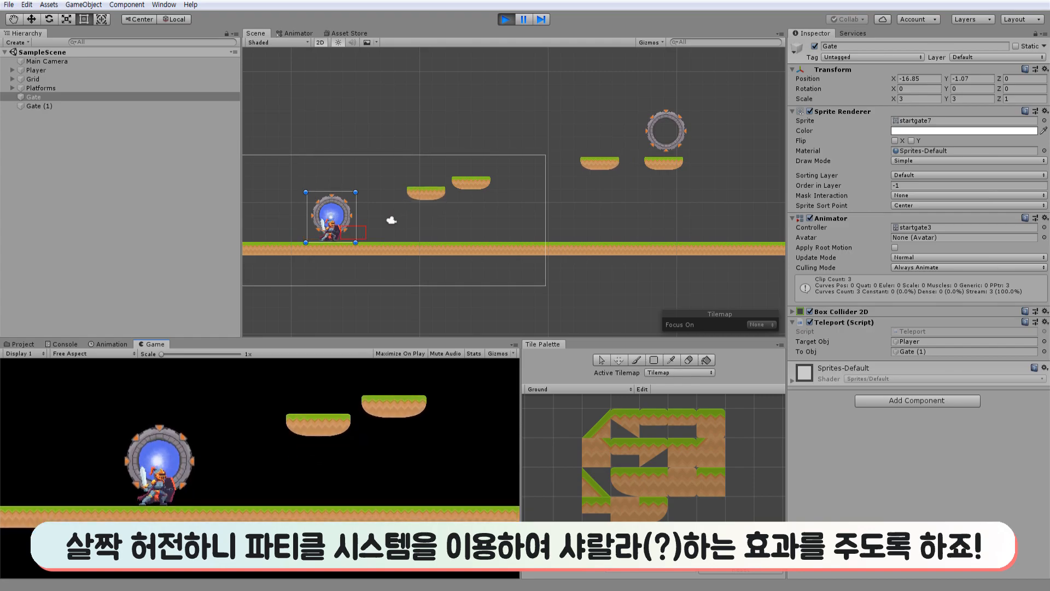
pyautogui.press('Up')
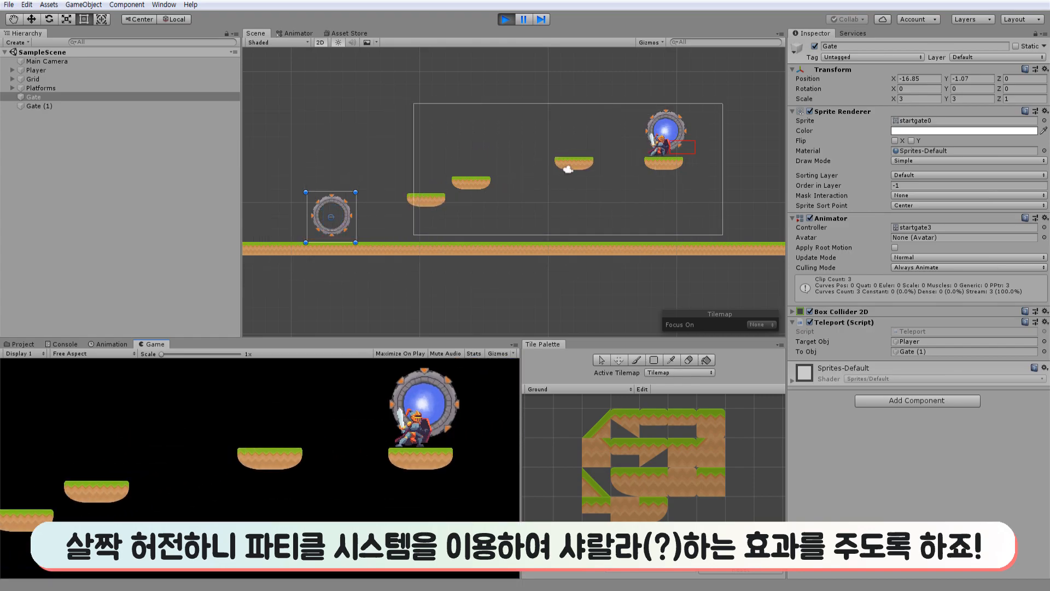
pyautogui.press('Right')
pyautogui.press('Left')
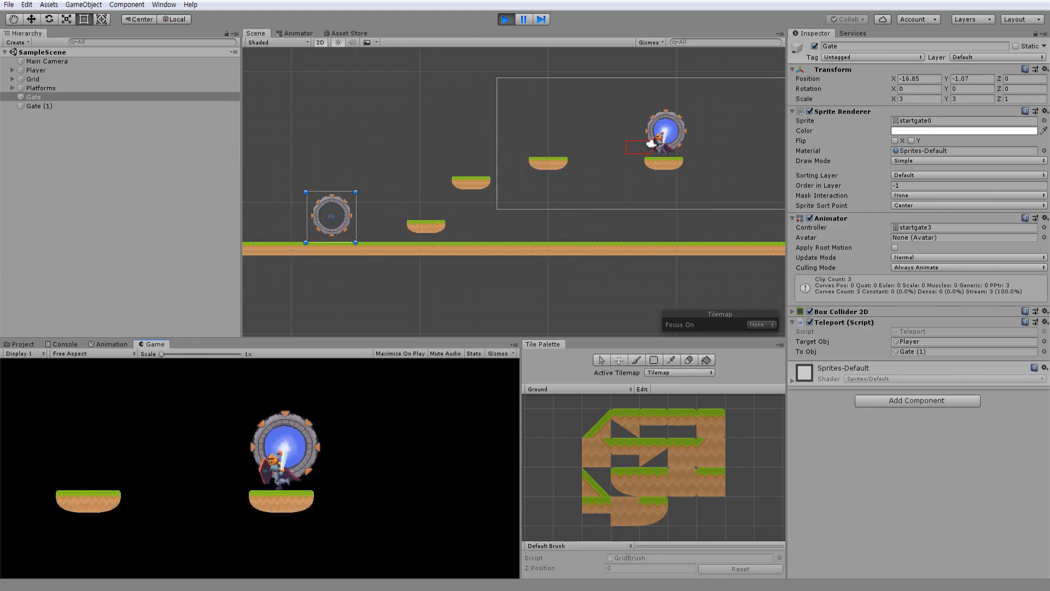
pyautogui.press('Up')
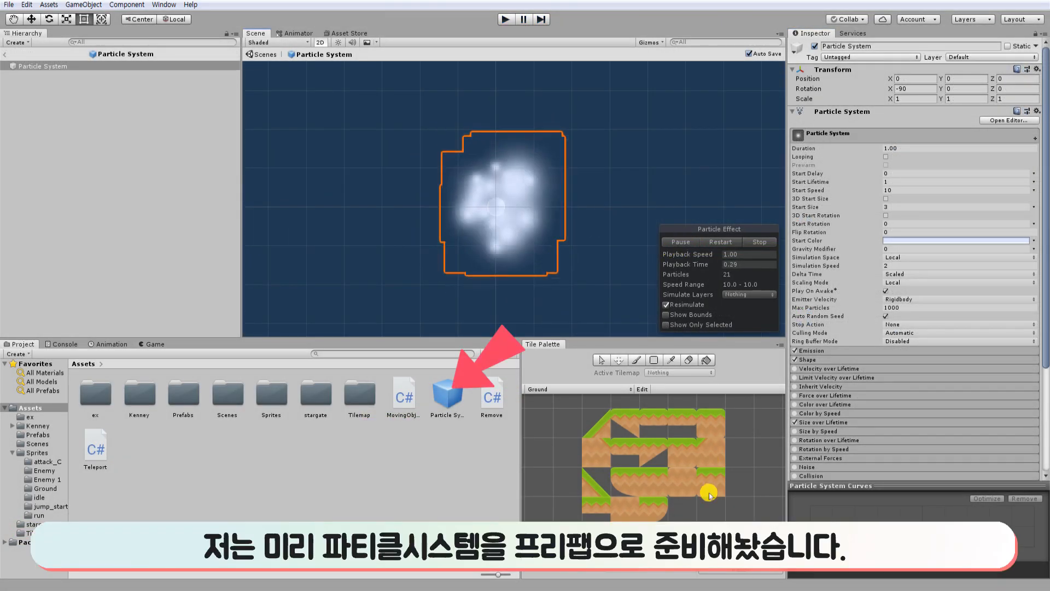
# Pause the effect preview of the Particle System prefab and examine its main, emission, shape and size settings.
pyautogui.click(679, 241)
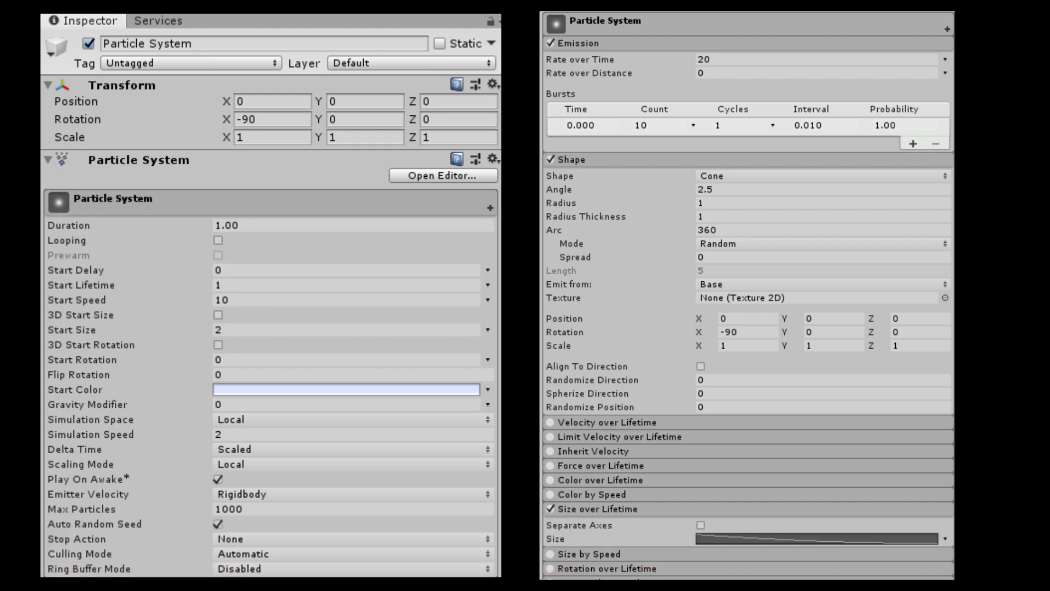
# Declare public ParticleSystem Particle; below the animator field in the Teleport script and save it.
pyautogui.write('p')
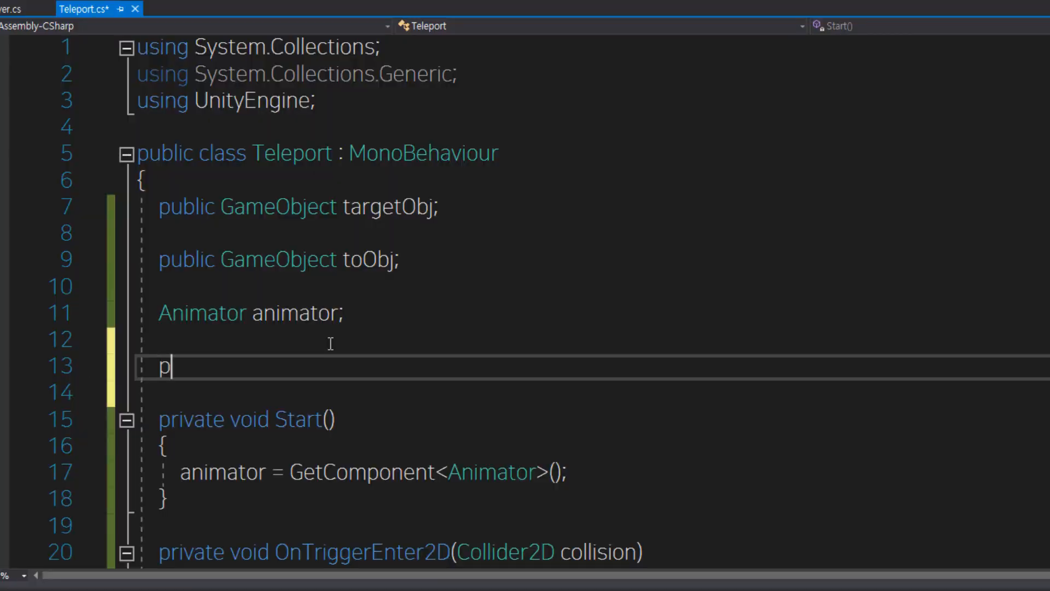
pyautogui.write('ublicparticle')
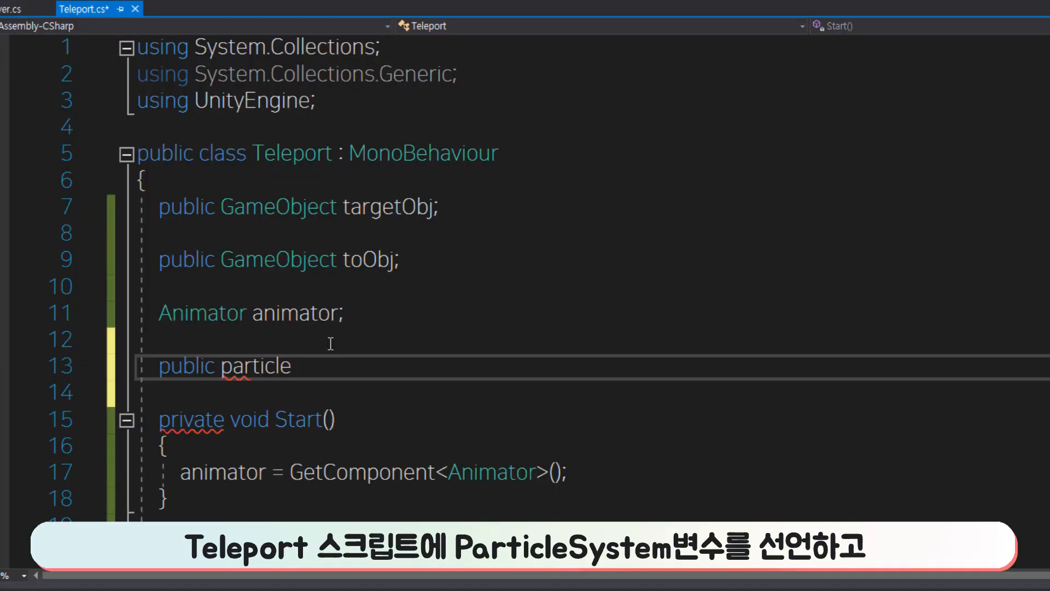
pyautogui.press('Tab')
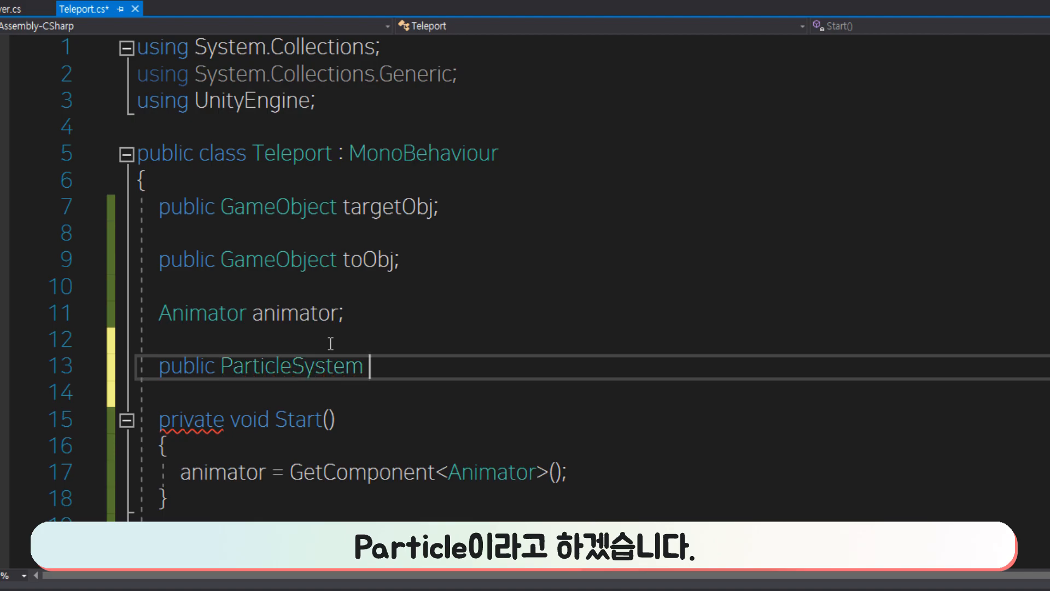
pyautogui.write('Particle;')
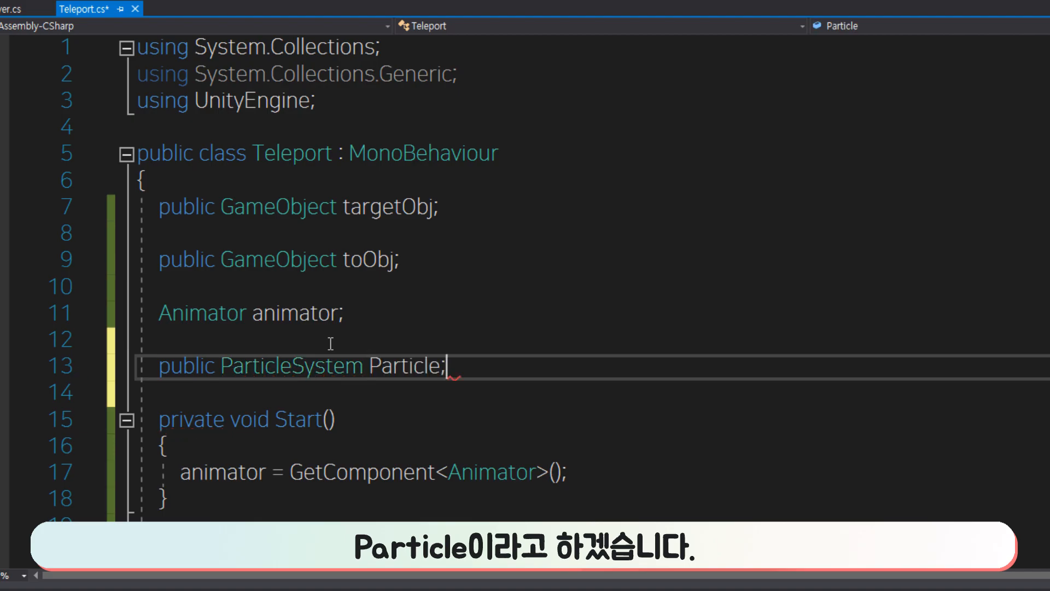
pyautogui.hotkey('ctrl', 's')
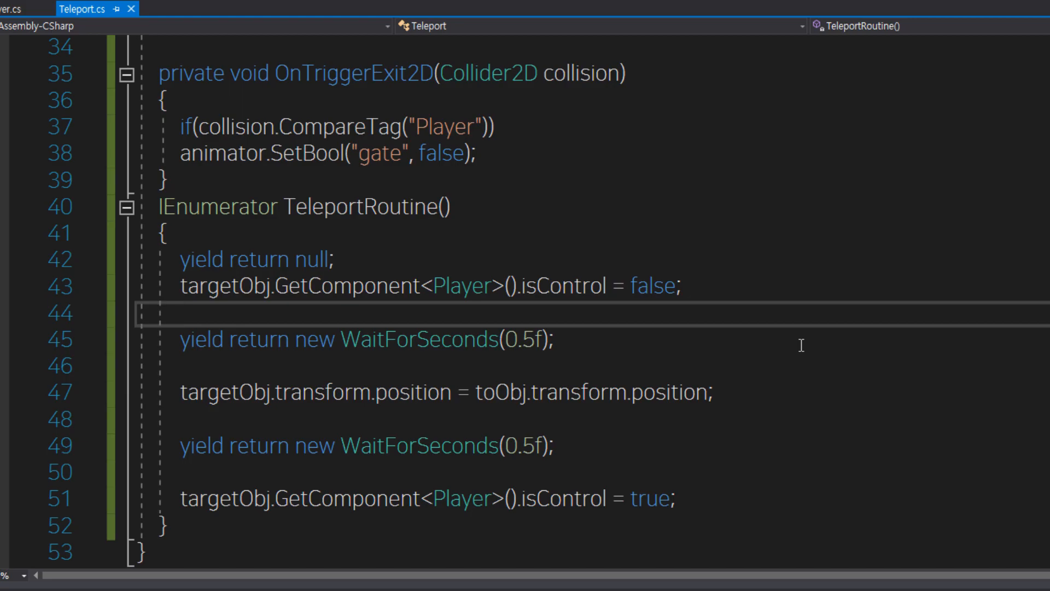
# Add Instantiate(Particle); after the isControl = false line in TeleportRoutine and save the Teleport script.
pyautogui.write('ins')
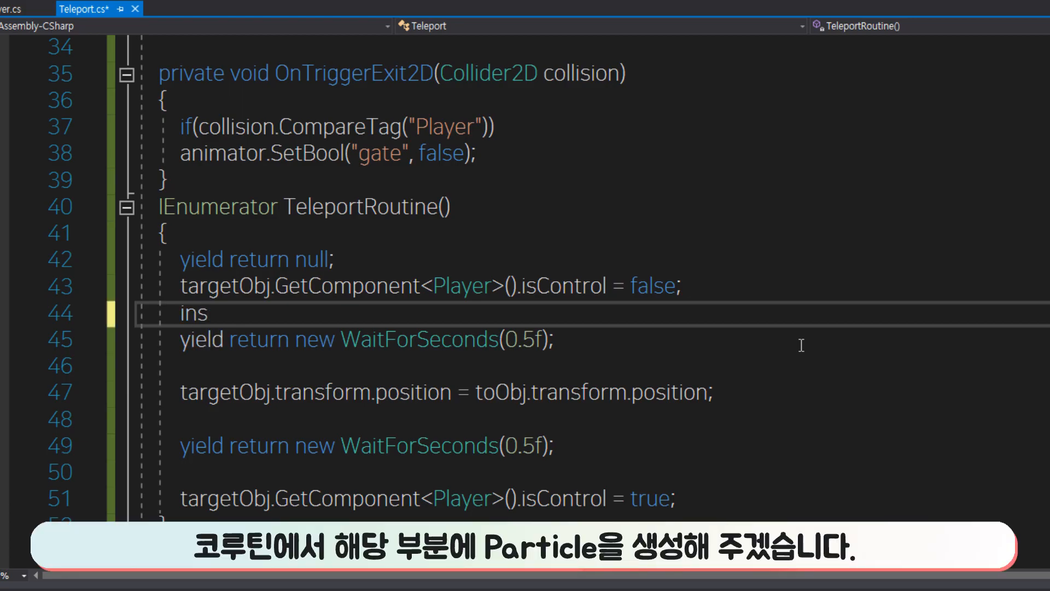
pyautogui.press('Tab')
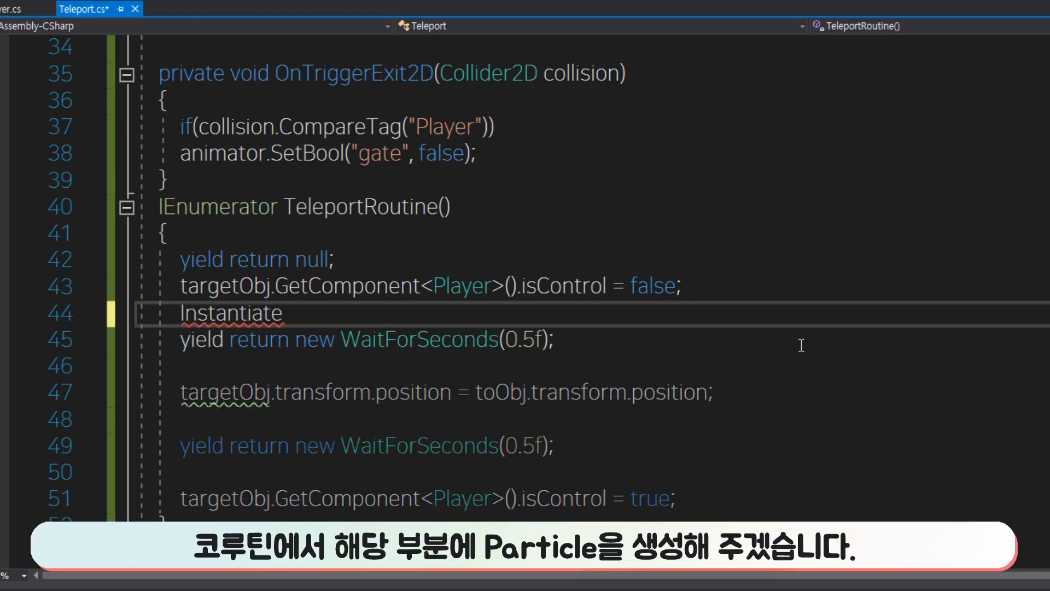
pyautogui.write('();')
pyautogui.write('p')
pyautogui.write('arent')
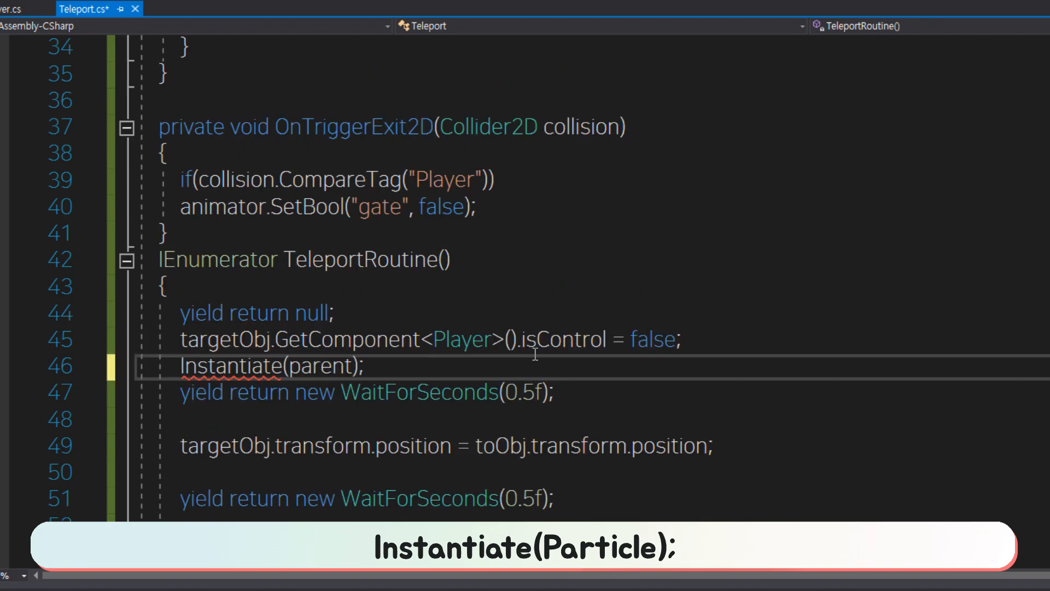
pyautogui.press('BackSpace')
pyautogui.press('BackSpace')
pyautogui.press('BackSpace')
pyautogui.press('BackSpace')
pyautogui.press('BackSpace')
pyautogui.write('ar')
pyautogui.press('Tab')
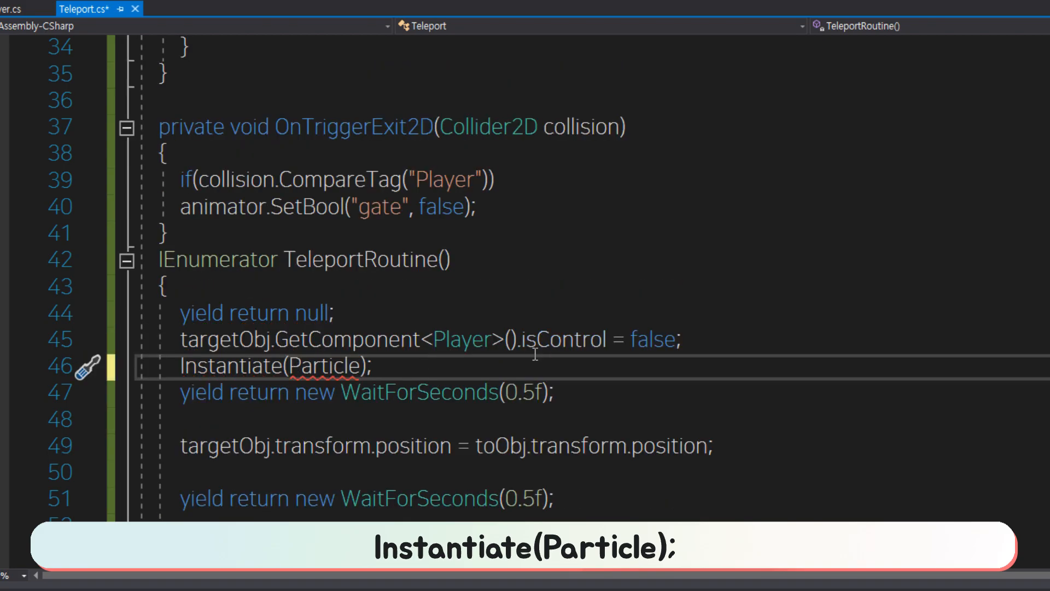
pyautogui.hotkey('ctrl', 's')
# Store the spawned particle by rewriting its line as GameObject go = Instantiate(Particle).gameObject; and save the script.
pyautogui.click(252, 365)
pyautogui.click(363, 369)
pyautogui.click(171, 368)
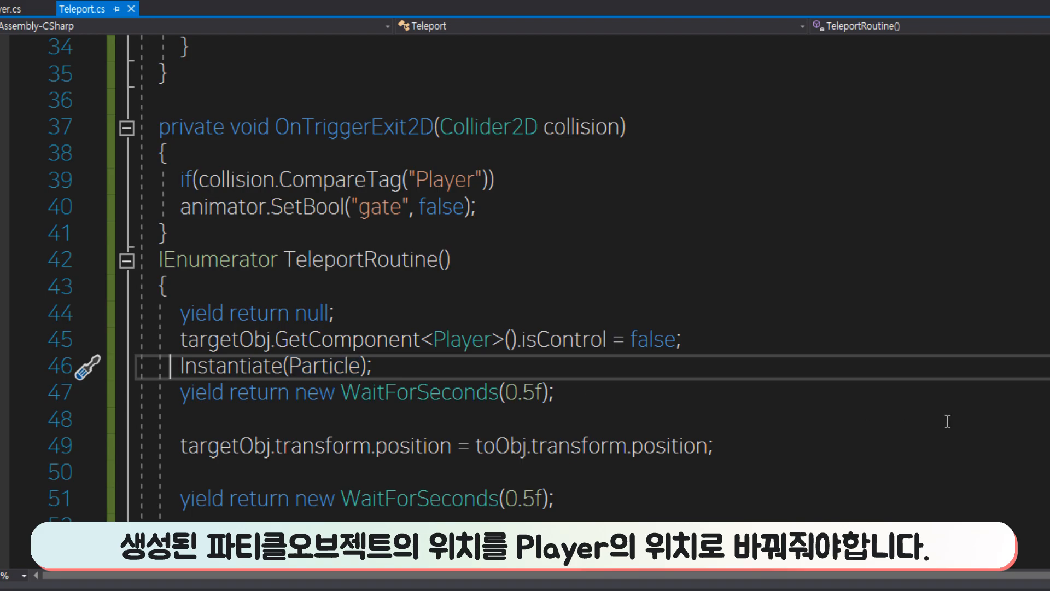
pyautogui.write('game go =')
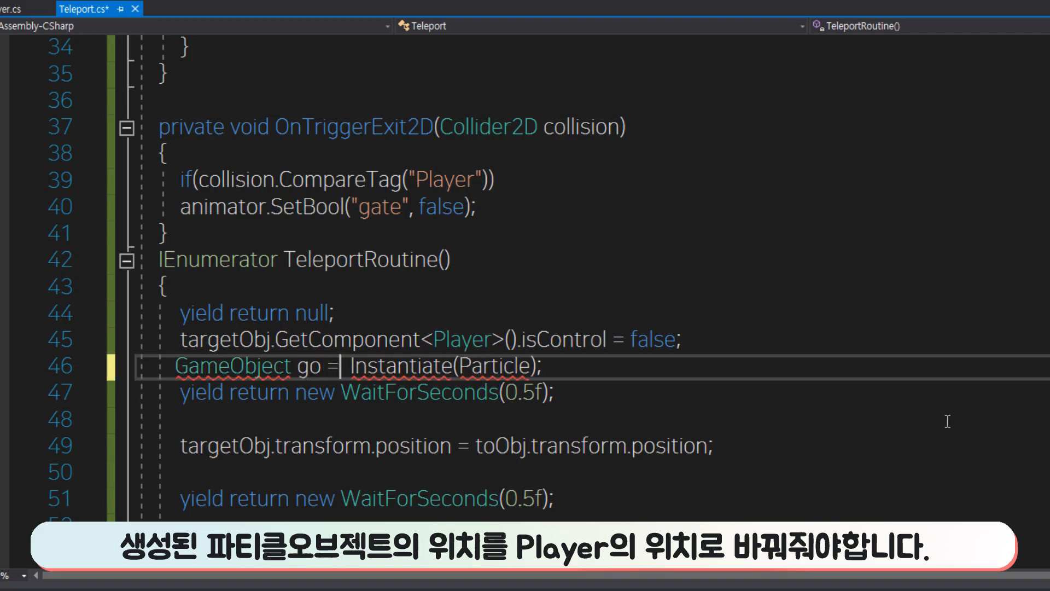
pyautogui.click(534, 365)
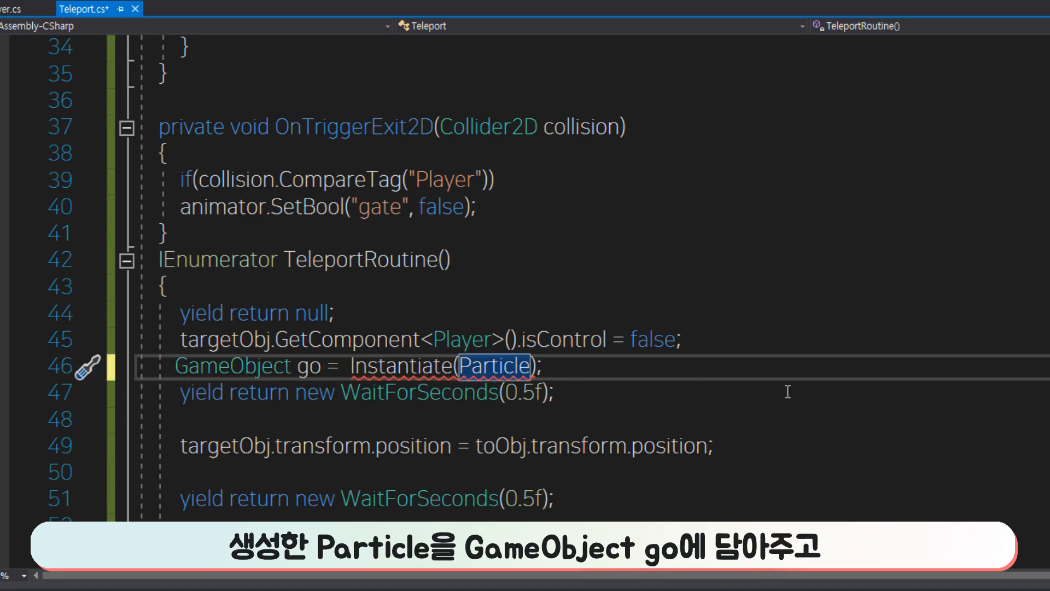
pyautogui.write('.gameObject')
pyautogui.hotkey('ctrl', 's')
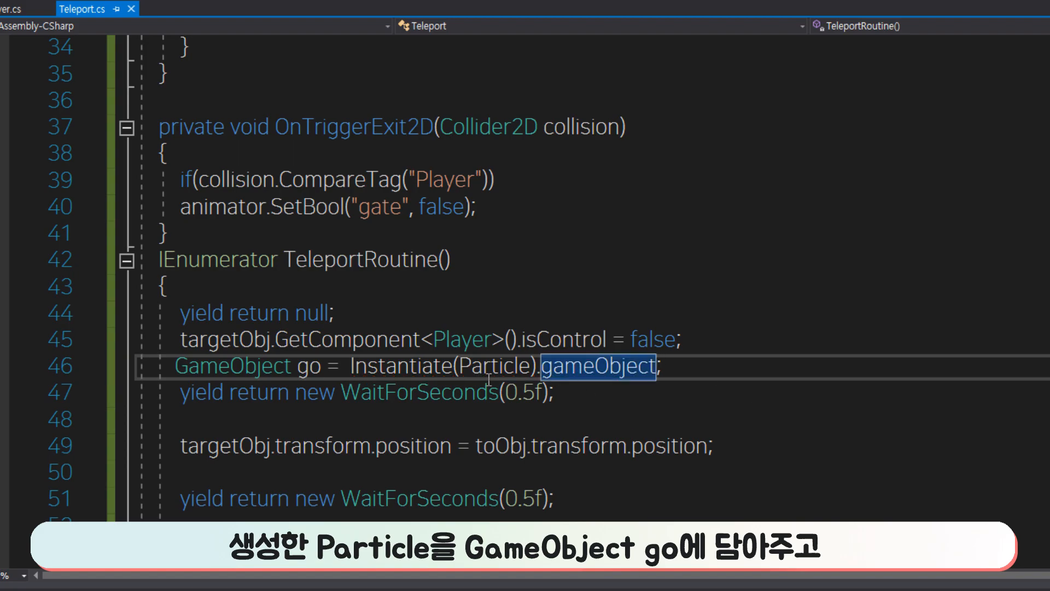
# Below the Instantiate line, place the particle at the Player with go.transform.position = targetObj.transform.position;.
pyautogui.click(685, 367)
pyautogui.press('Return')
pyautogui.write('go.transform.position')
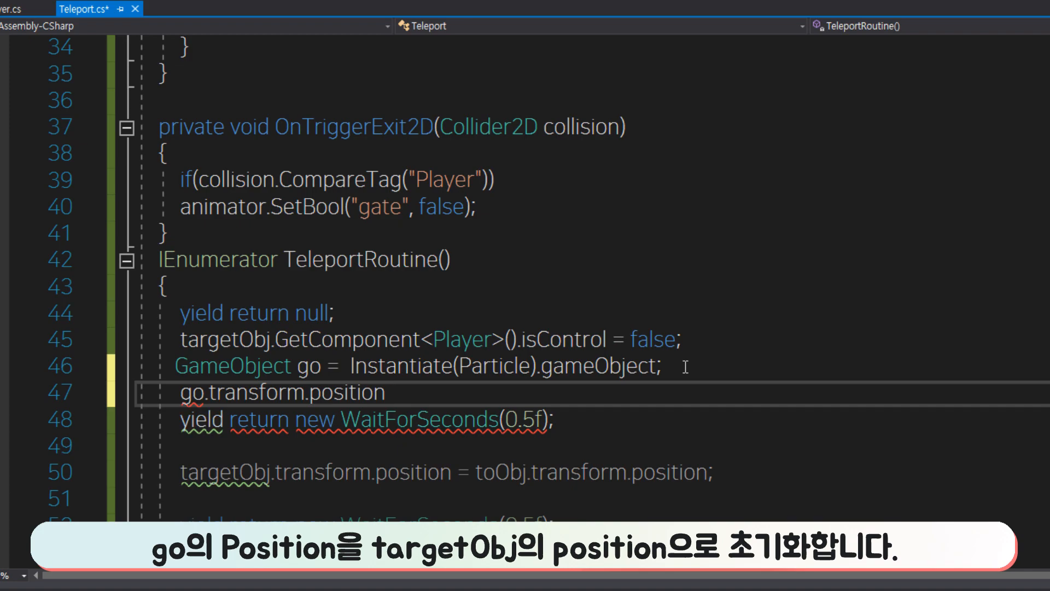
pyautogui.write(' = targetObj.transform.')
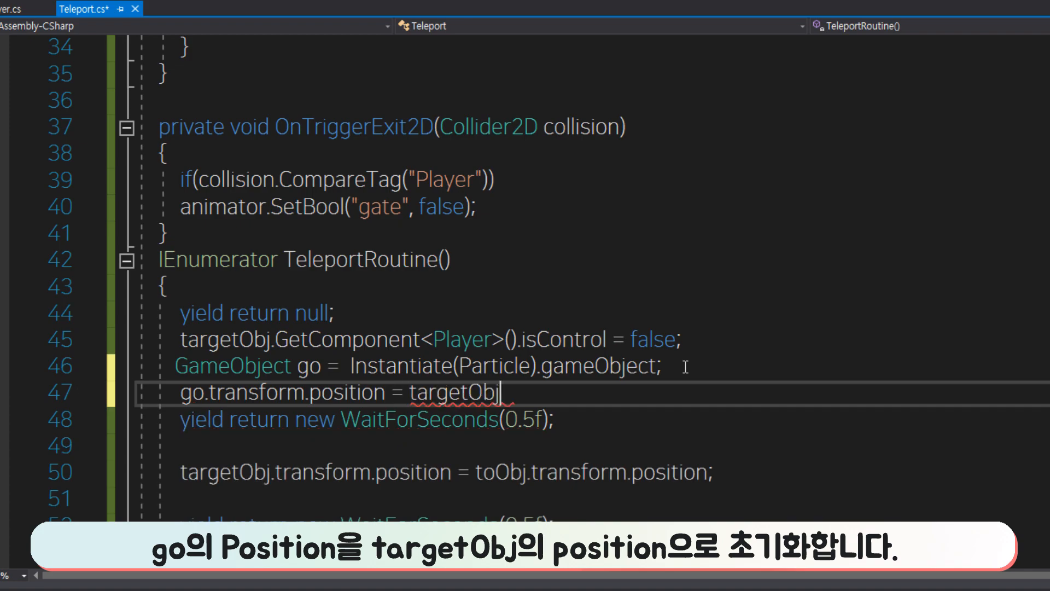
pyautogui.write('position;')
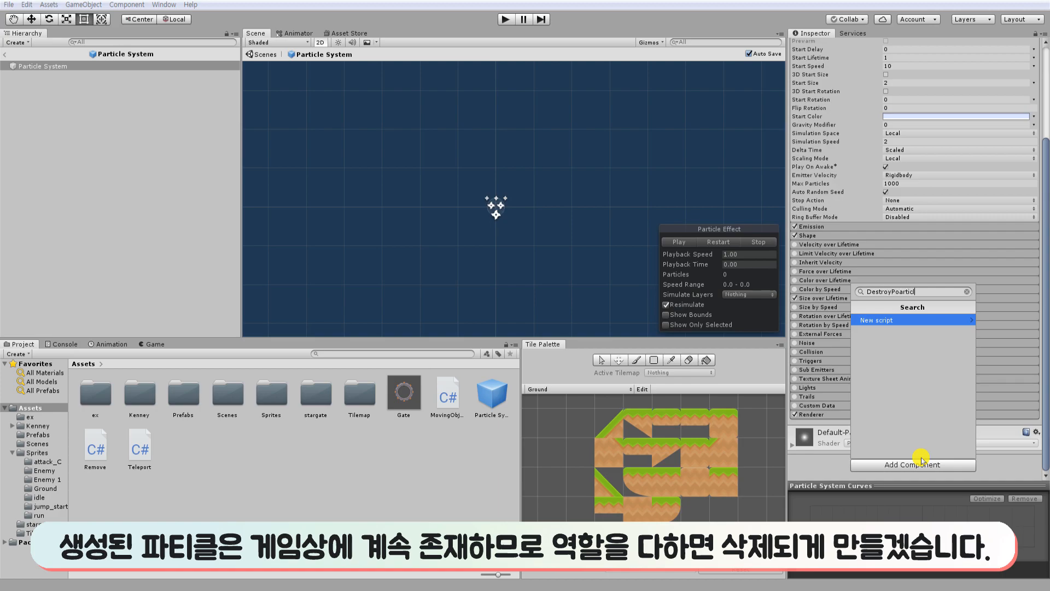
# Add a new script named DestroyParticle to the Particle System prefab and open it for editing.
pyautogui.press('Left')
pyautogui.press('Left')
pyautogui.press('BackSpace')
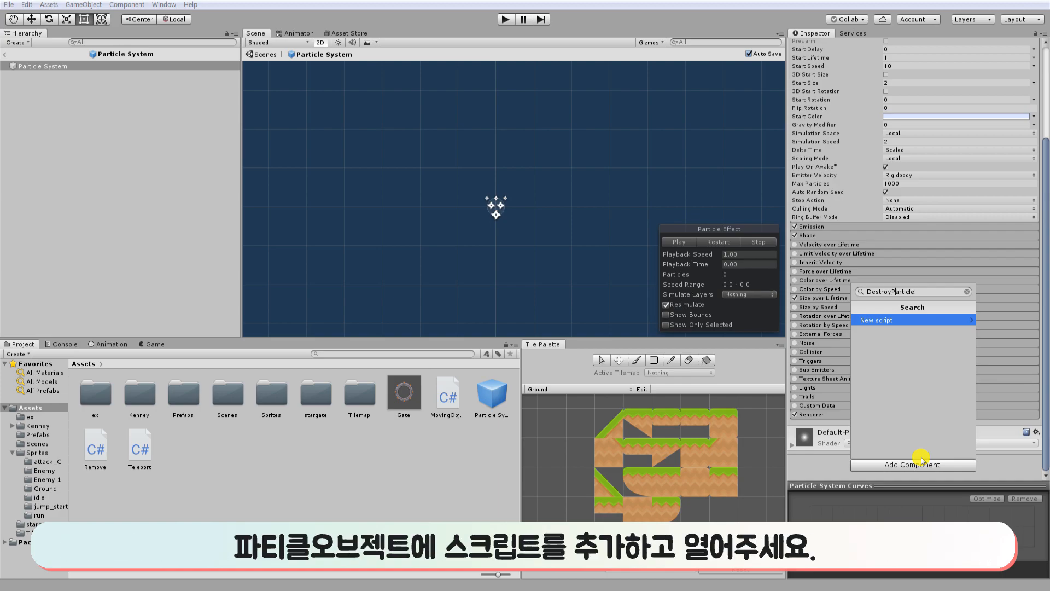
pyautogui.press('Return')
pyautogui.click(921, 453)
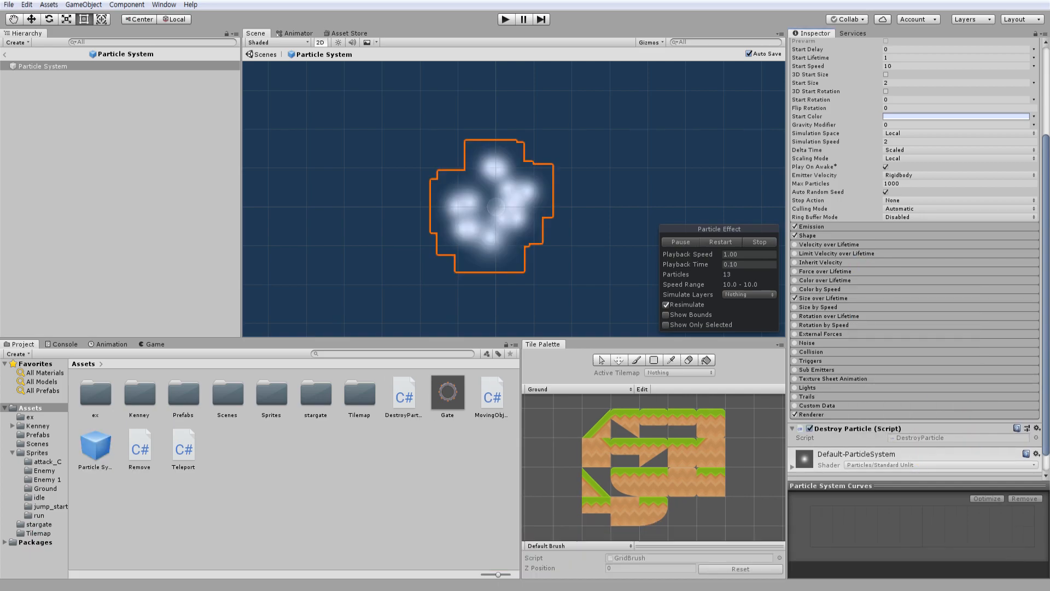
pyautogui.doubleClick(930, 438)
# Declare the field ParticleSystem particle; at the top of the DestroyParticle class.
pyautogui.press('Return')
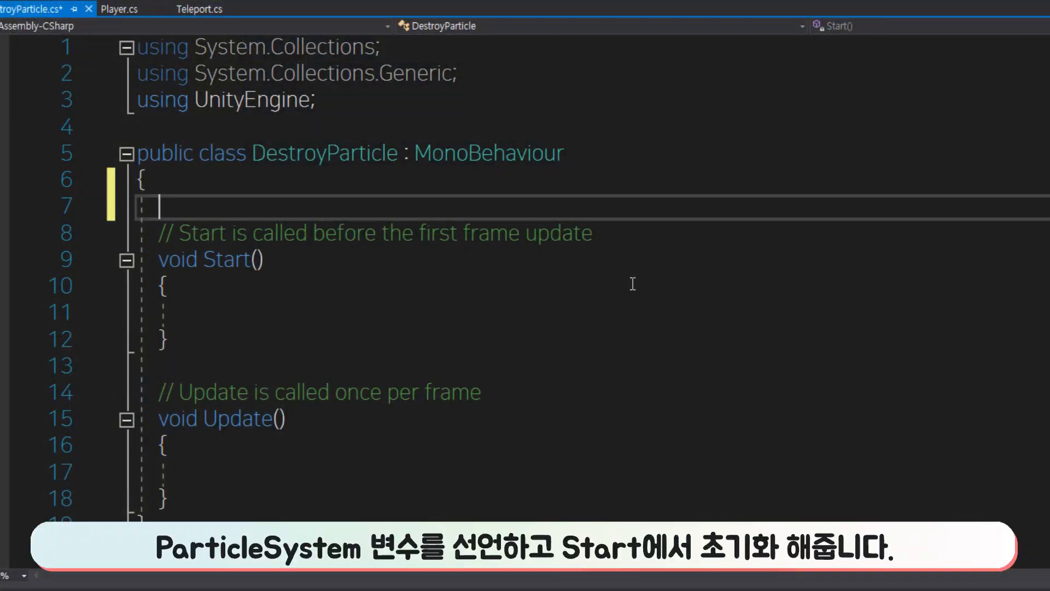
pyautogui.write('particleSystem pari')
pyautogui.press('BackSpace')
pyautogui.write('ticle;')
# Initialize the field in Start with particle = GetComponent<ParticleSystem>(); and save the script.
pyautogui.press('Down')
pyautogui.press('Down')
pyautogui.press('Down')
pyautogui.press('Down')
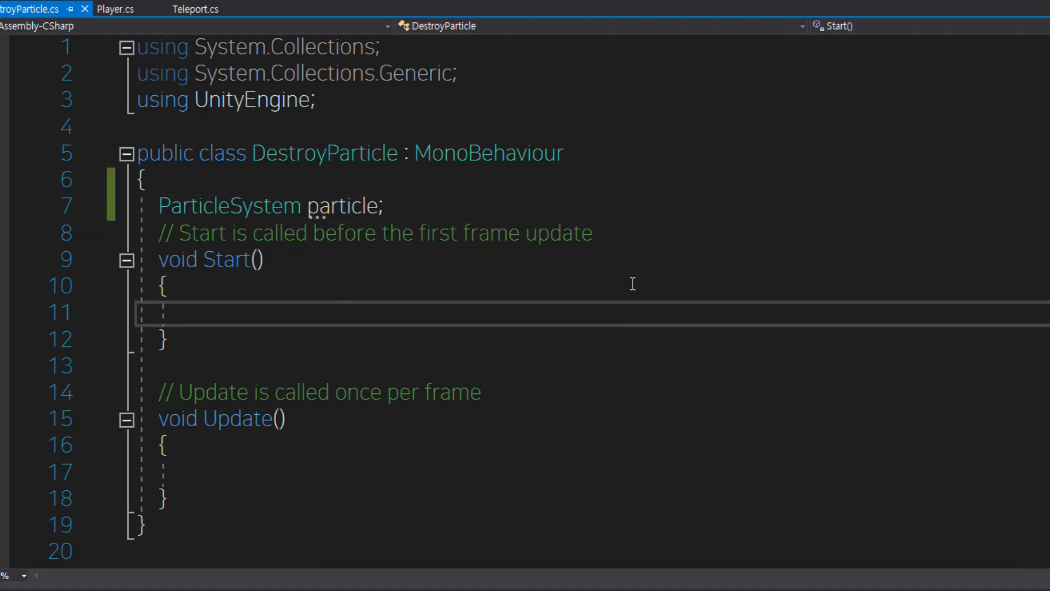
pyautogui.write('particle = ')
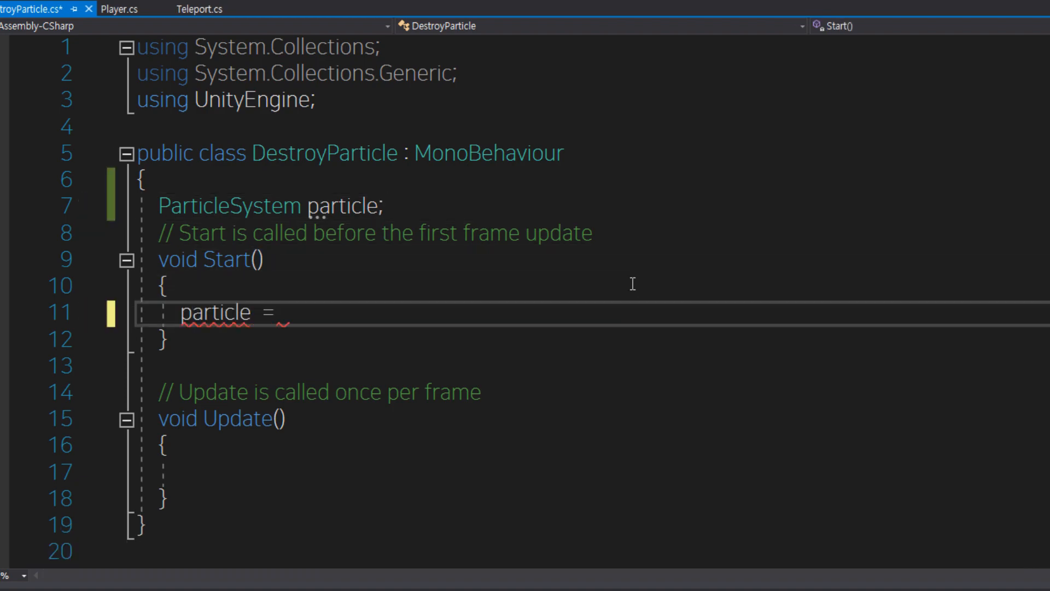
pyautogui.write('getc')
pyautogui.press('Tab')
pyautogui.write('<>();')
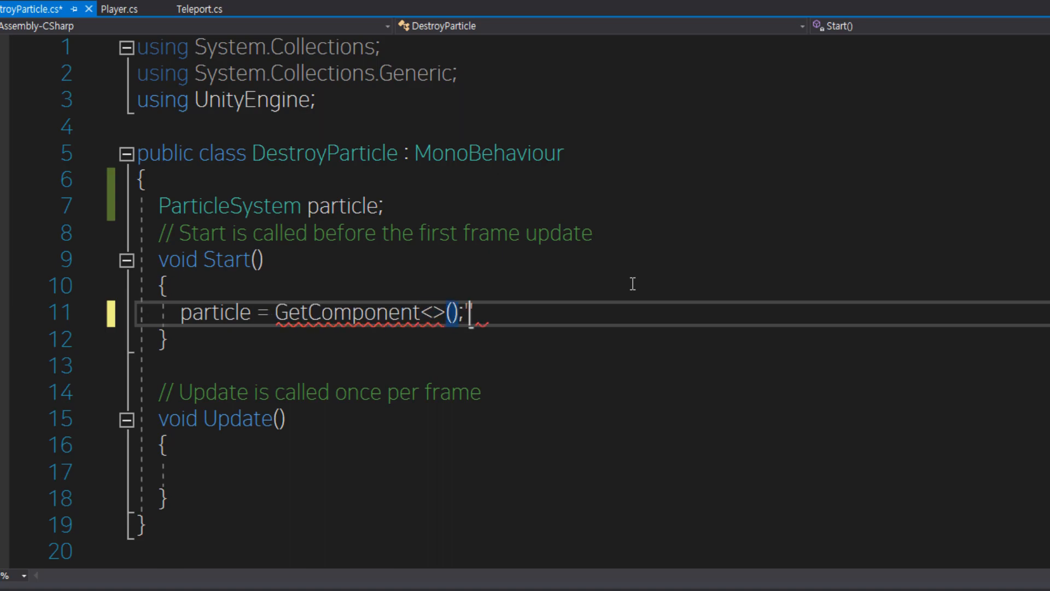
pyautogui.write('part')
pyautogui.press('Tab')
pyautogui.hotkey('ctrl', 's')
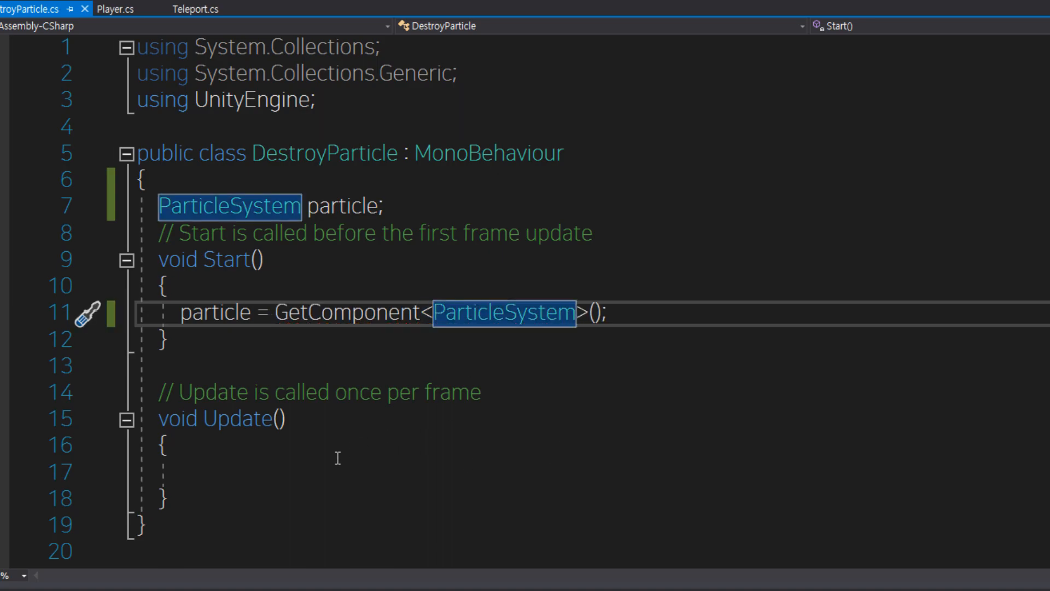
# Add an if (!particle.IsAlive()) block to the Update method of DestroyParticle.
pyautogui.click(613, 469)
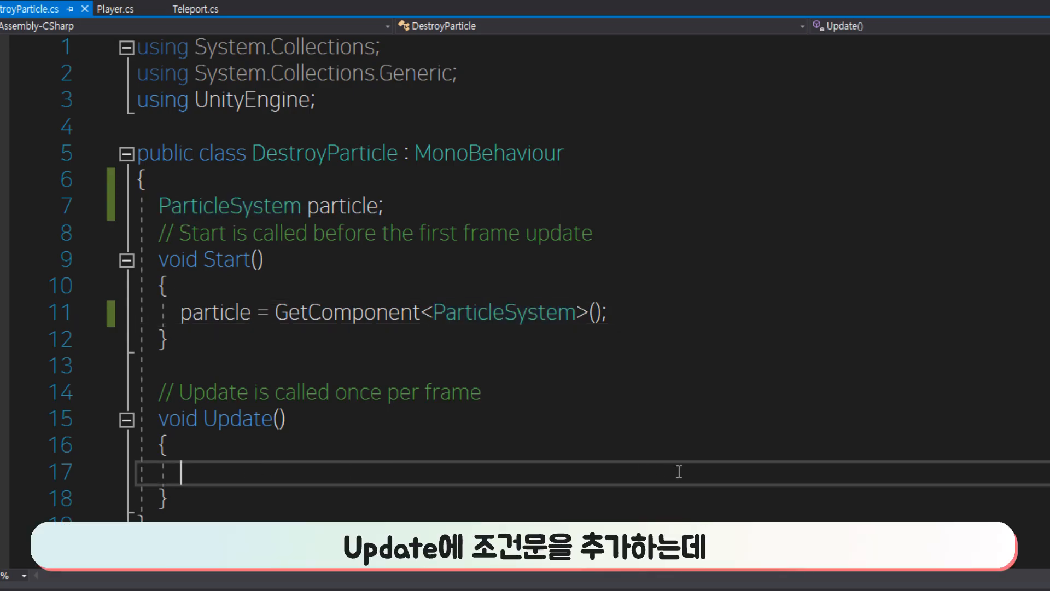
pyautogui.write('if(')
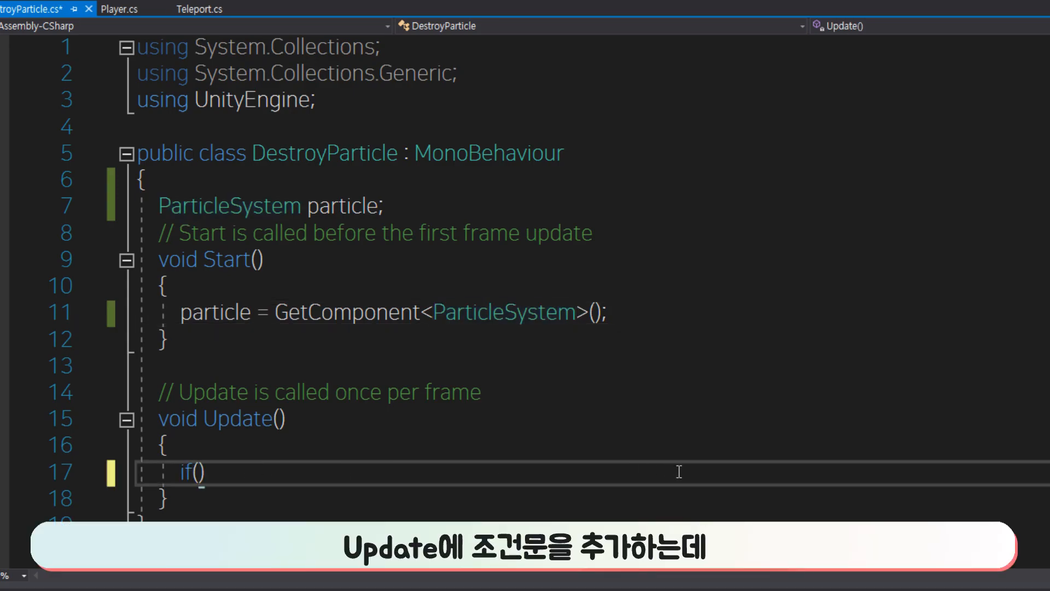
pyautogui.write('particle.isa')
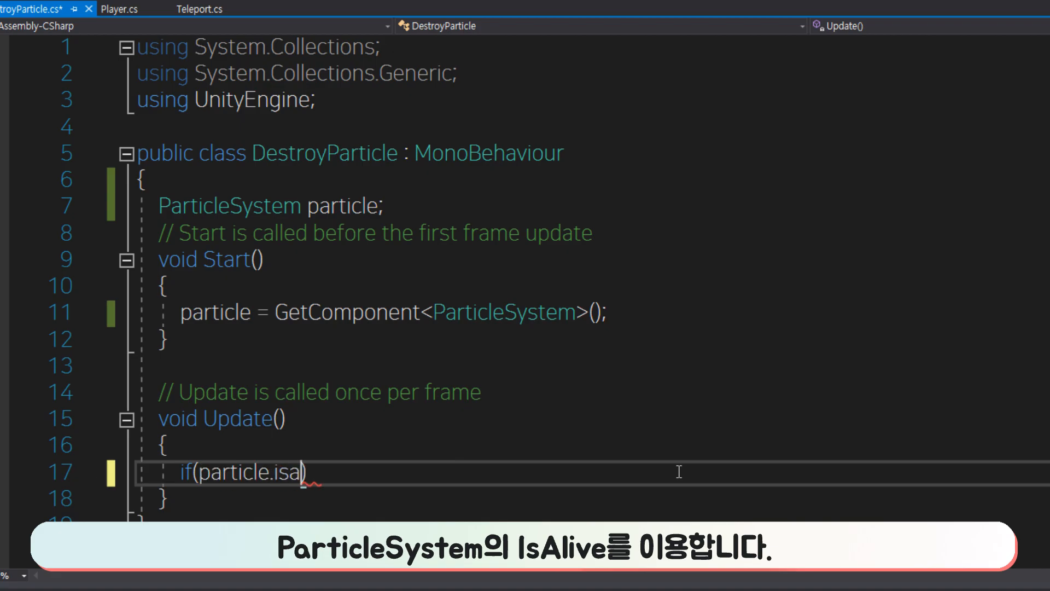
pyautogui.write('()')
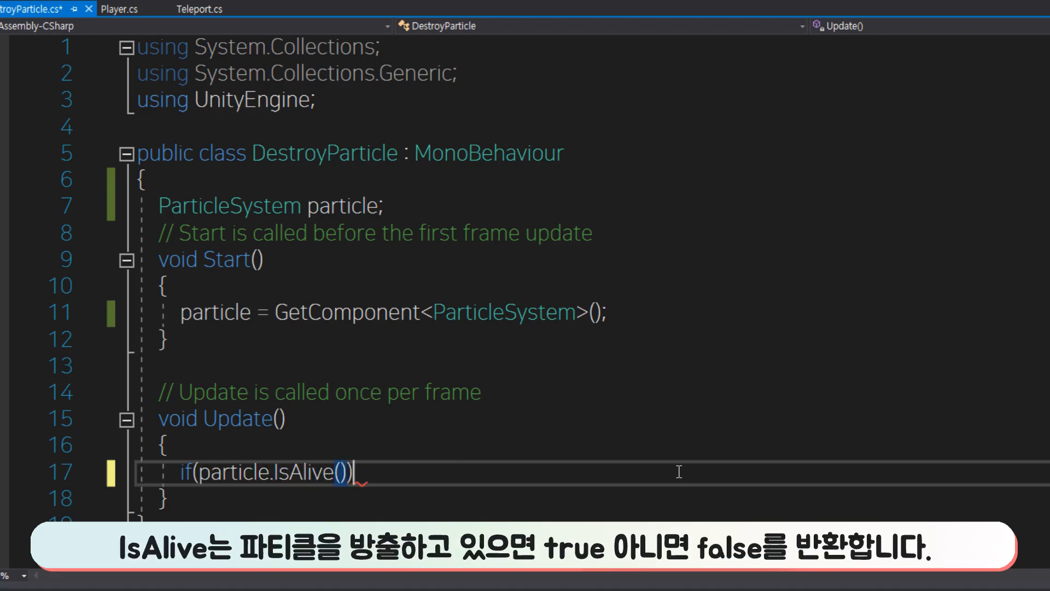
pyautogui.write(' {')
pyautogui.press('Return')
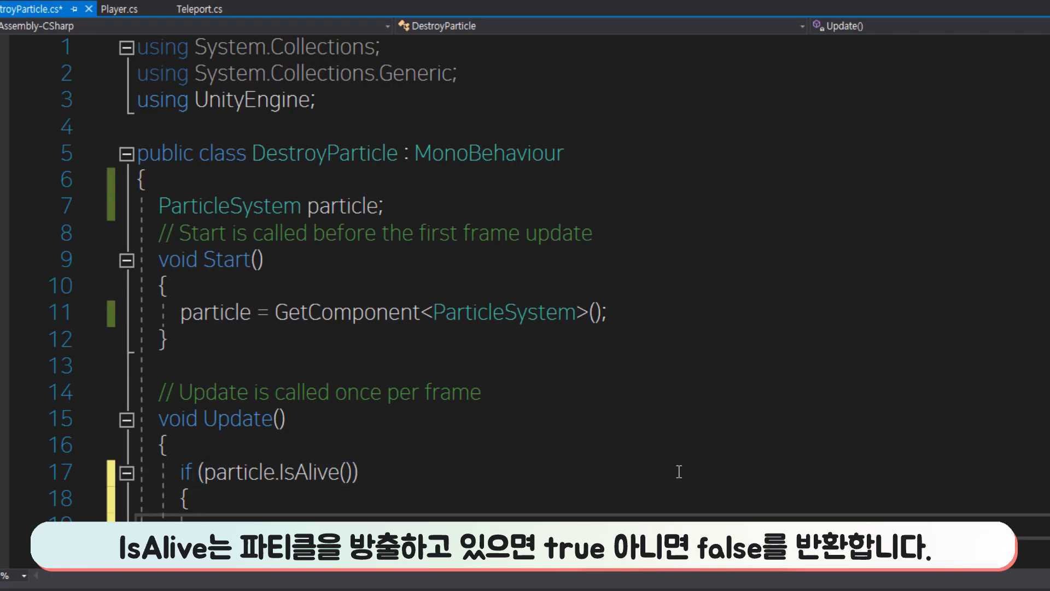
pyautogui.press('Up')
pyautogui.press('Up')
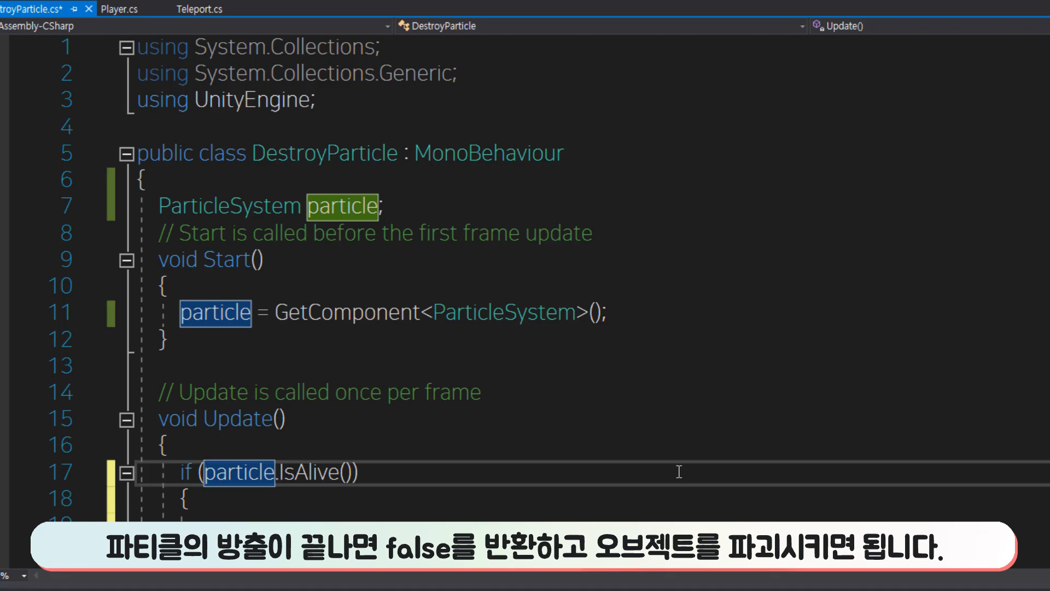
pyautogui.write('!')
# Call Destroy(gameObject); inside the if block, save the script and review the finished code.
pyautogui.press('Down')
pyautogui.press('Down')
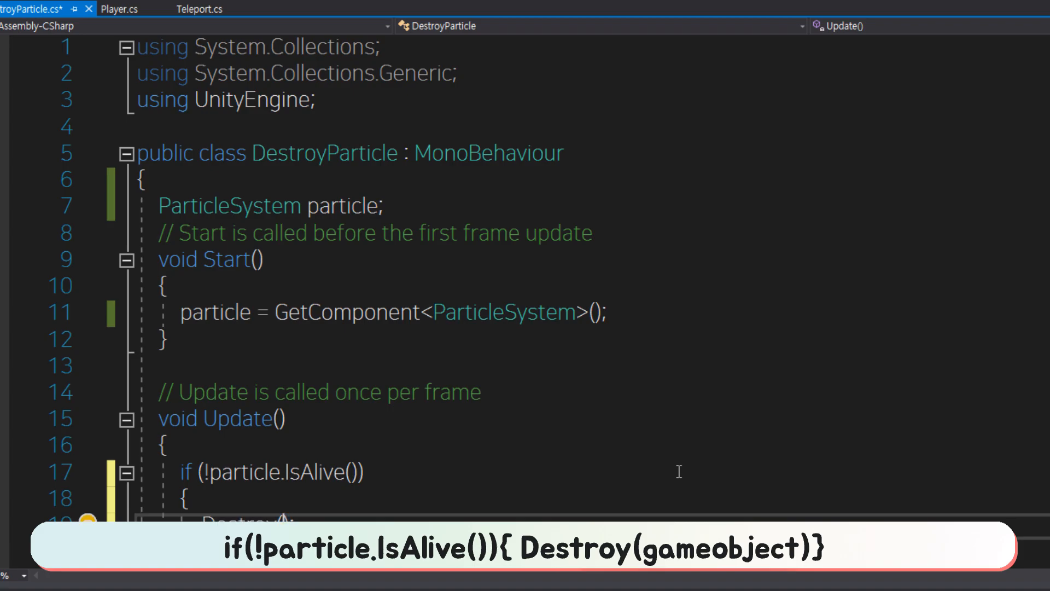
pyautogui.write('gam')
pyautogui.scroll(-1, 783, 429)
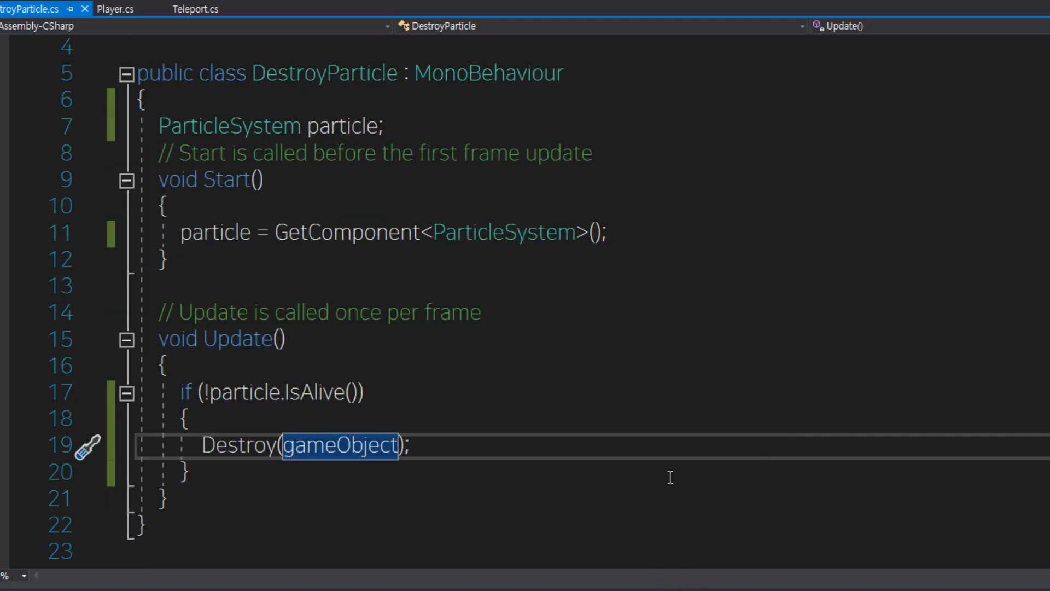
pyautogui.scroll(1, 670, 477)
pyautogui.scroll(-1, 670, 481)
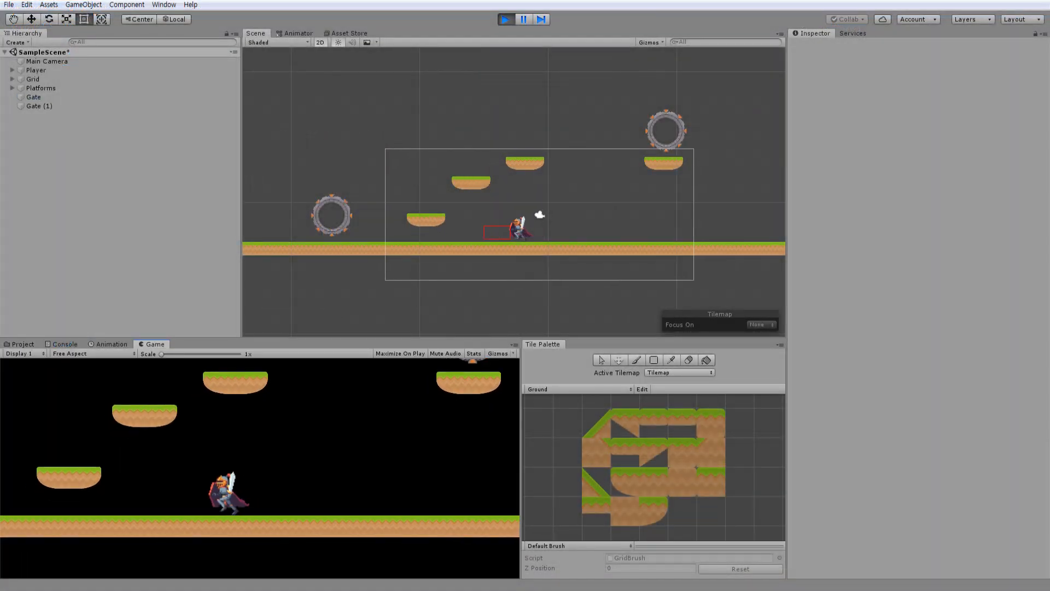
# In the running scene, walk the Player to the ground-level Gate and teleport repeatedly between both Gates to test the particle effect.
pyautogui.press('Left')
pyautogui.press('space')
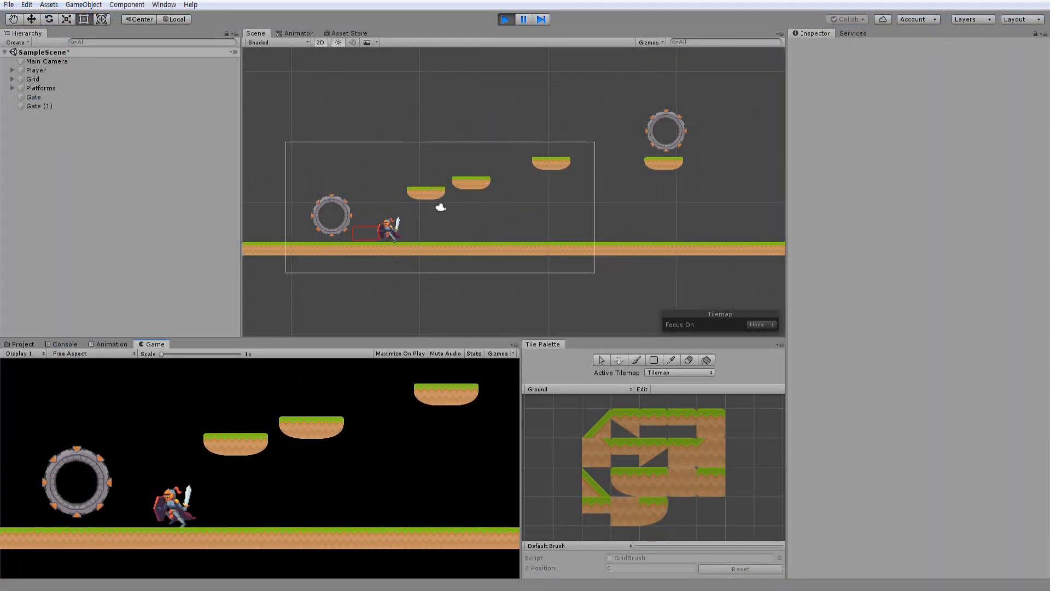
pyautogui.press('Right')
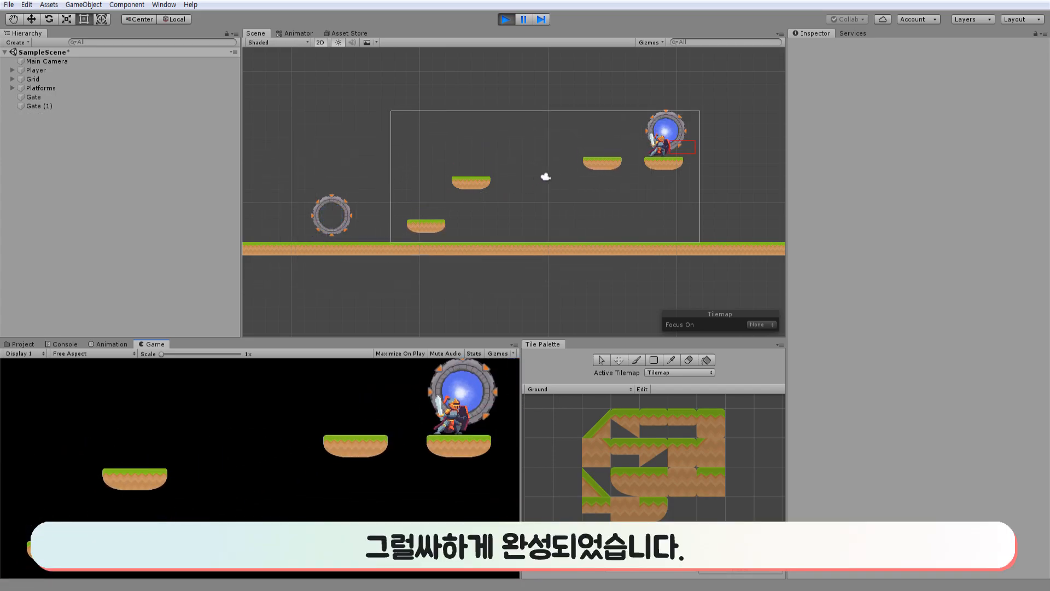
pyautogui.press('Up')
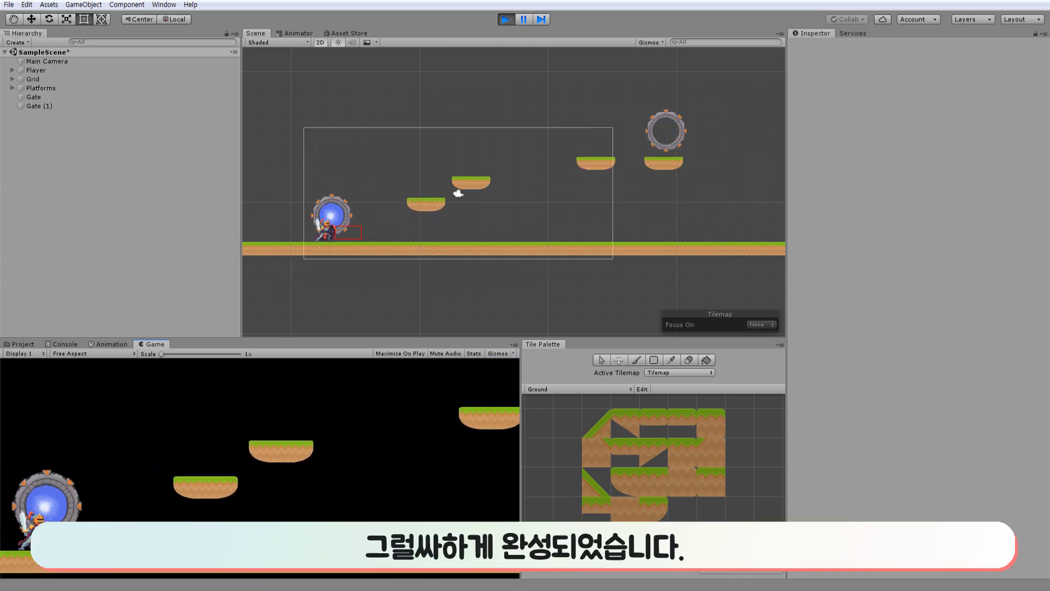
pyautogui.press('Up')
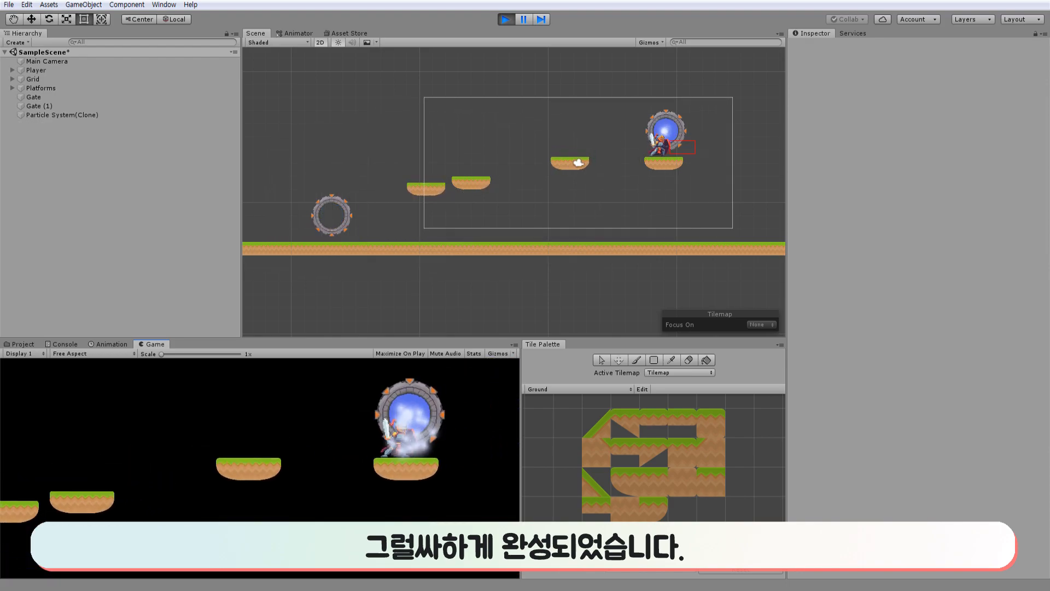
pyautogui.press('Up')
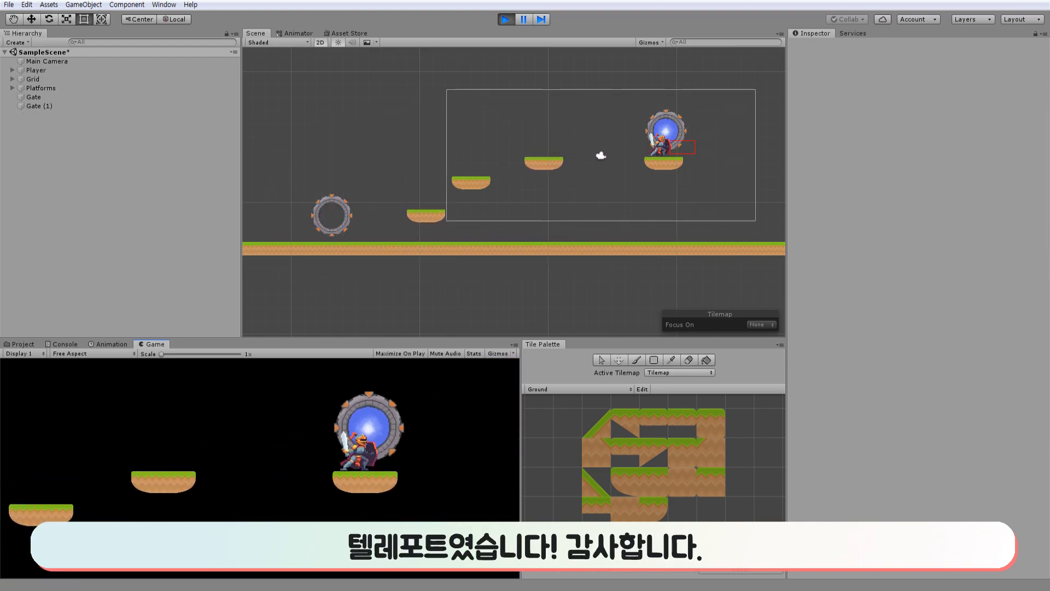
pyautogui.press('Up')
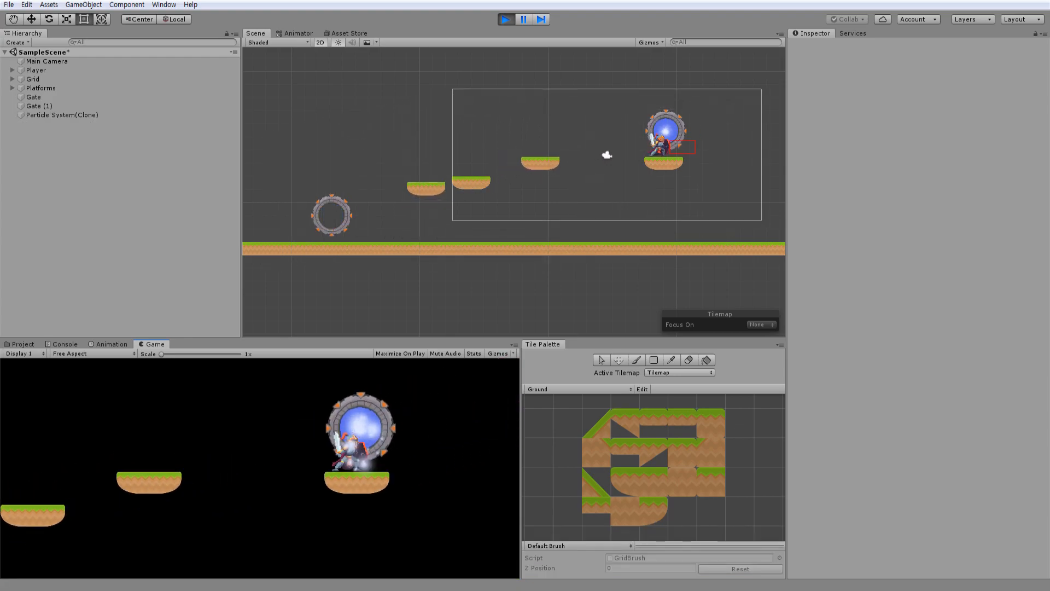
pyautogui.press('Up')
pyautogui.press('Up')
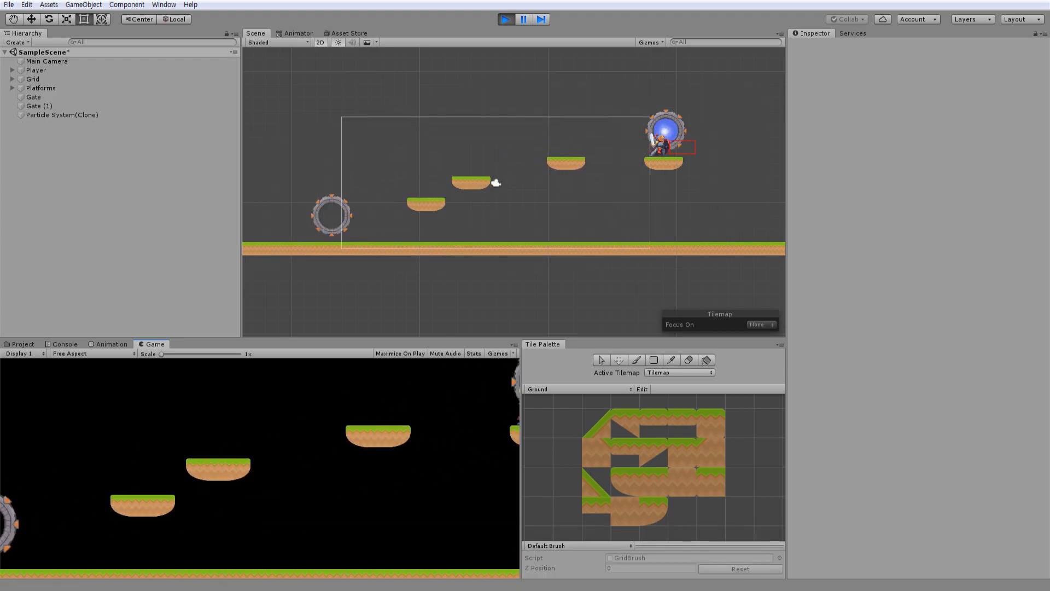
pyautogui.press('Up')
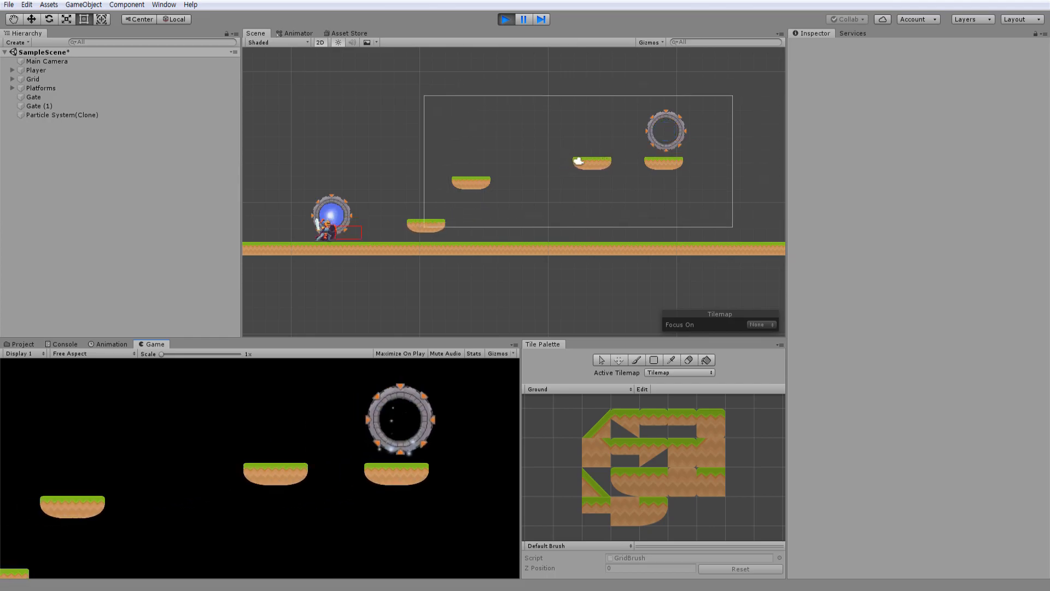